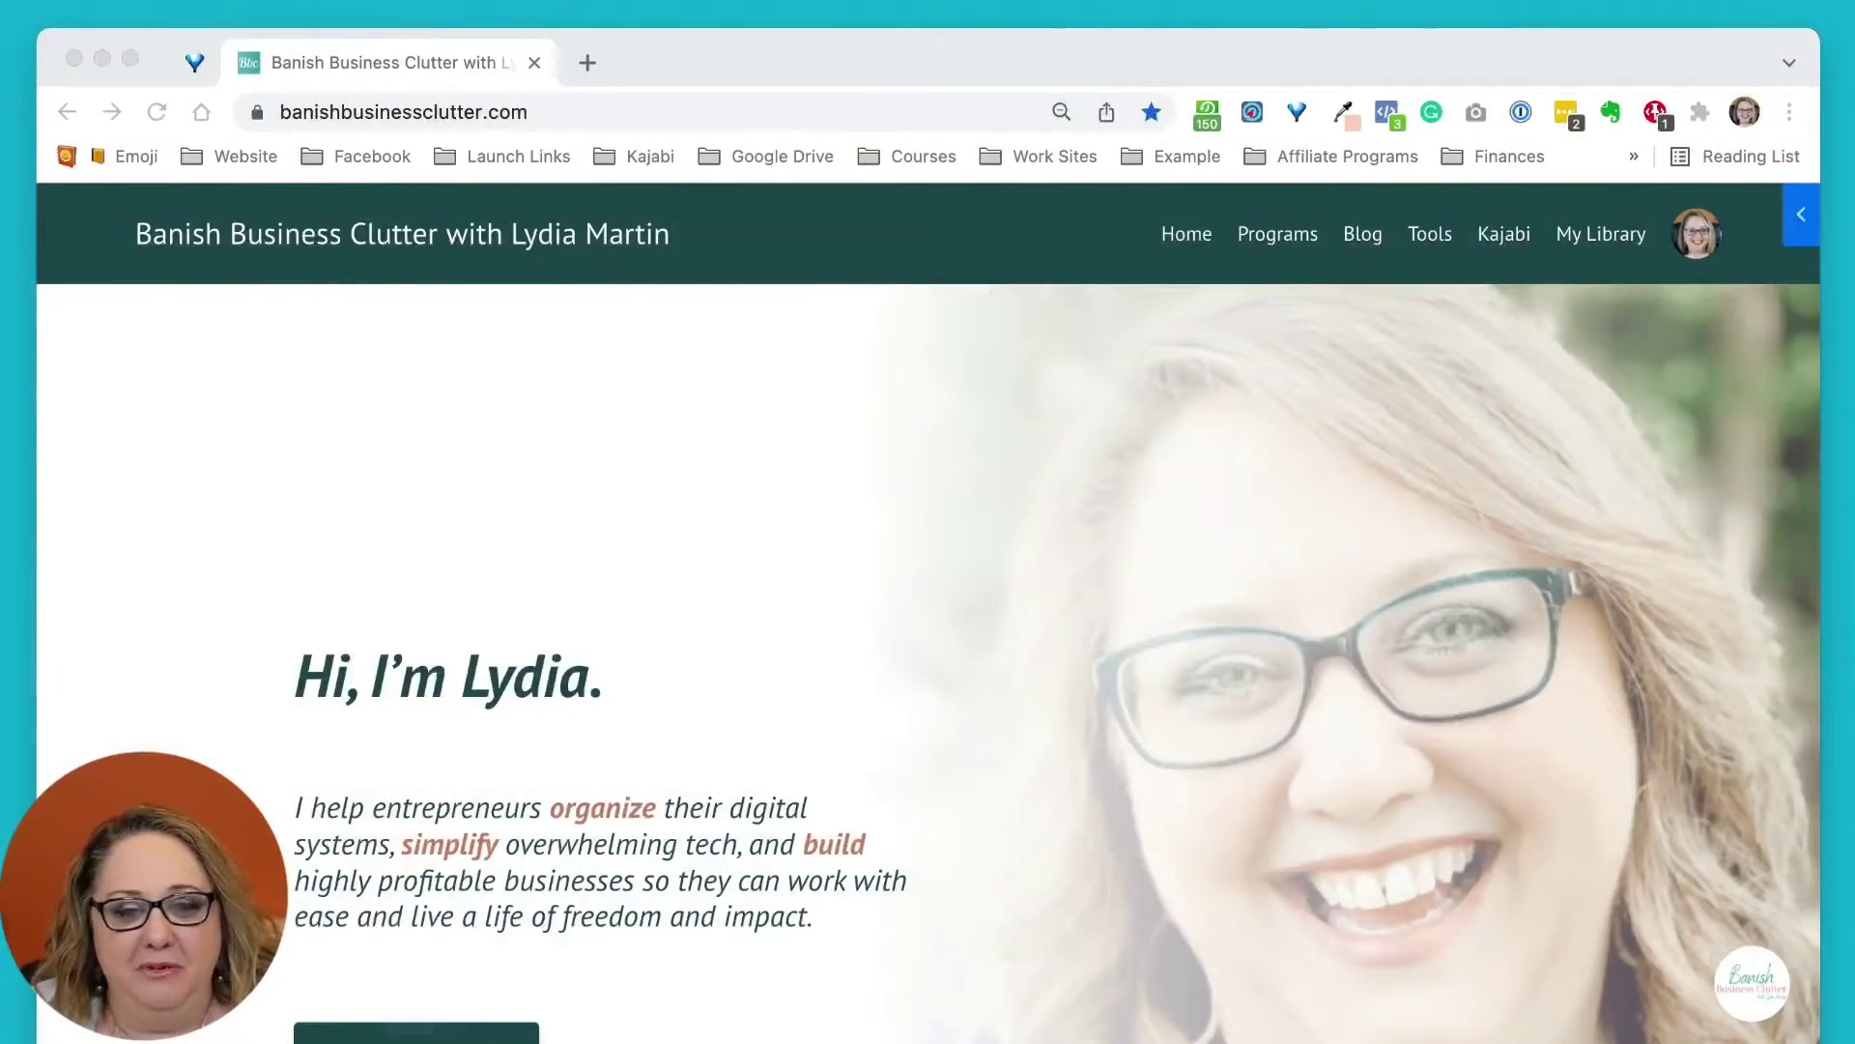
# - Open Chrome's Bookmark Manager, listing Bookmarks Bar folders such as Website, Facebook and Kajabi
pyautogui.click(1022, 480)
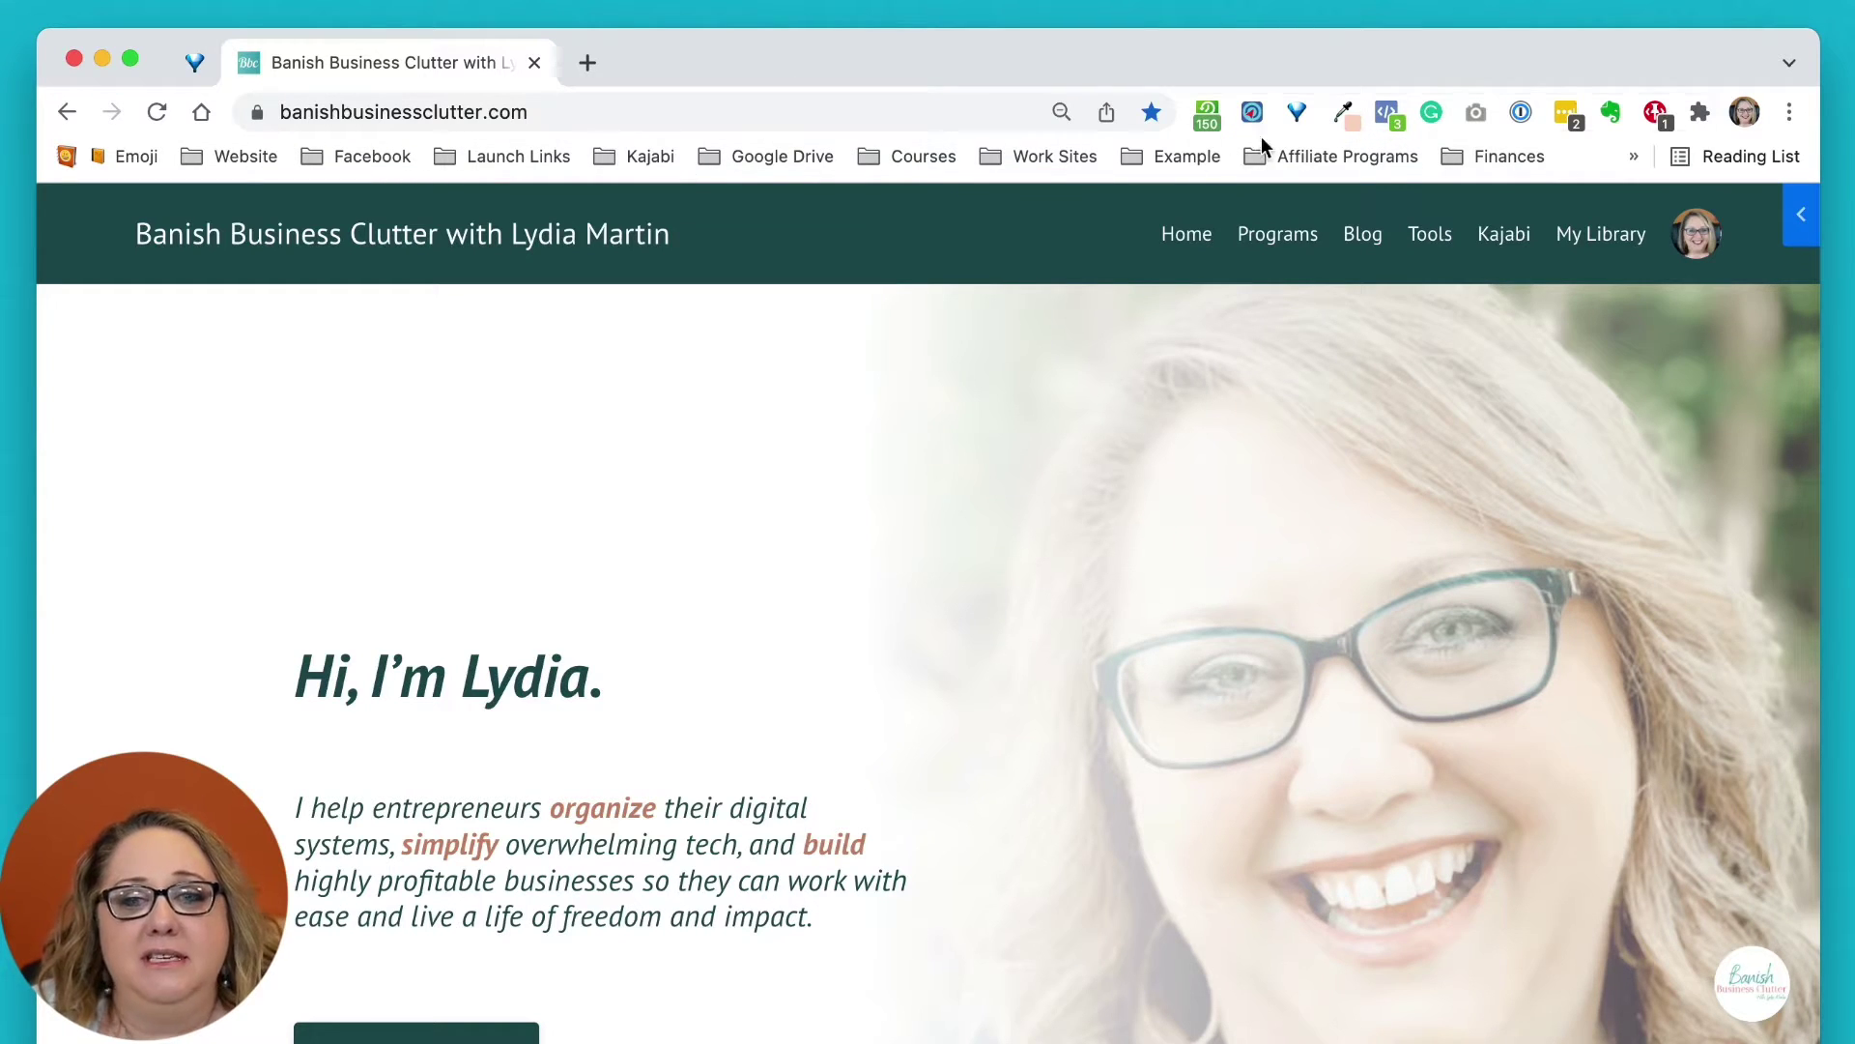
pyautogui.click(1789, 112)
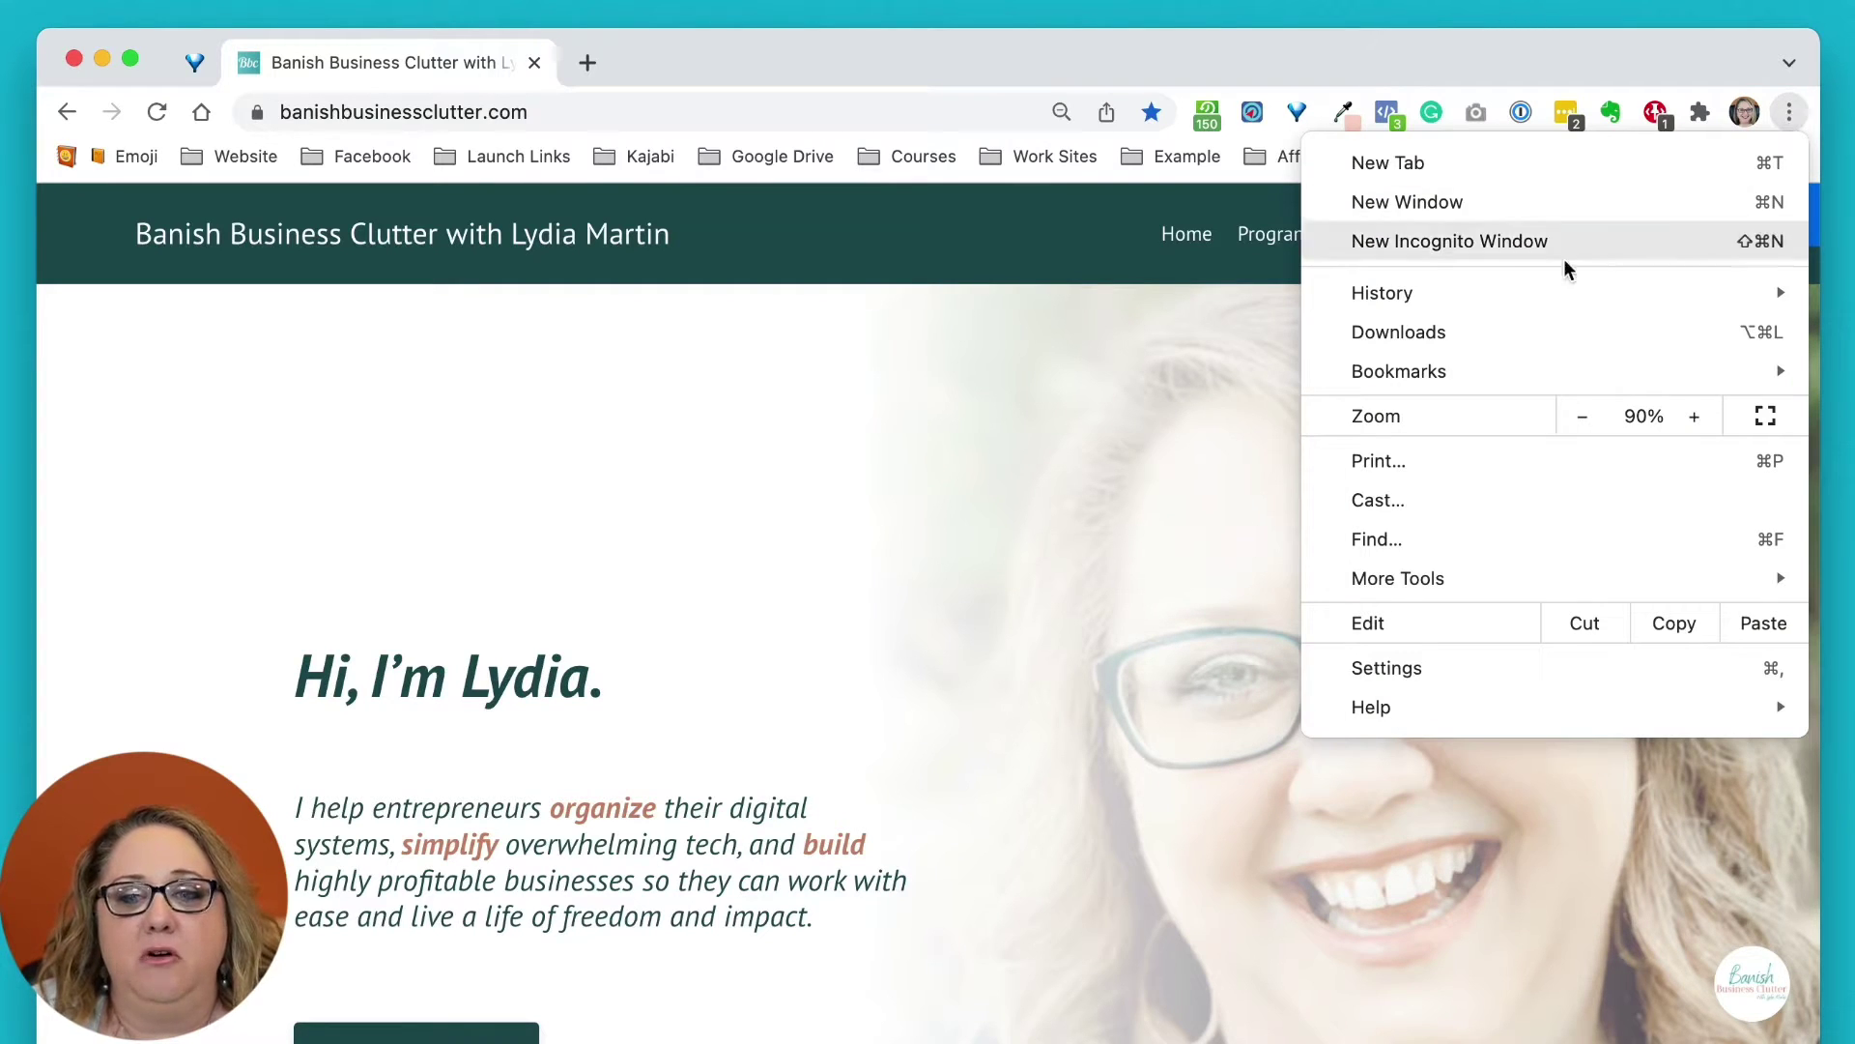
pyautogui.moveTo(1408, 363)
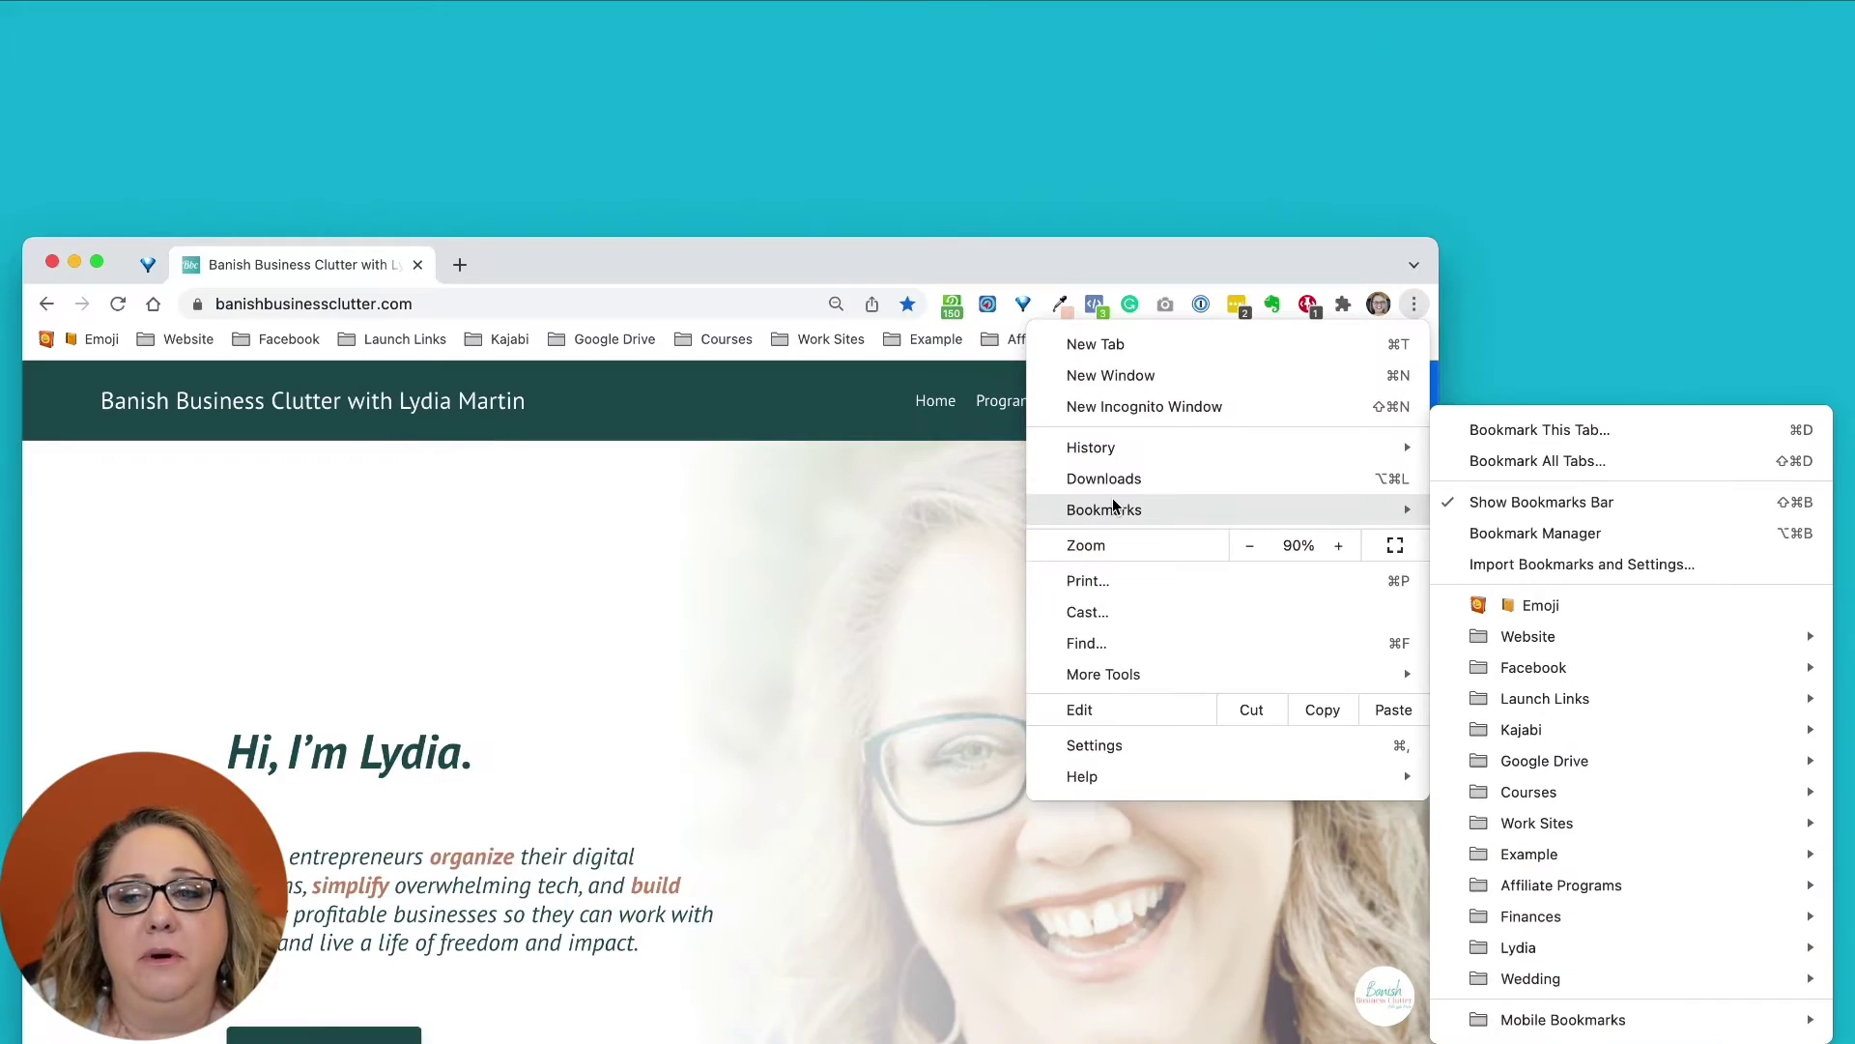
pyautogui.click(1506, 532)
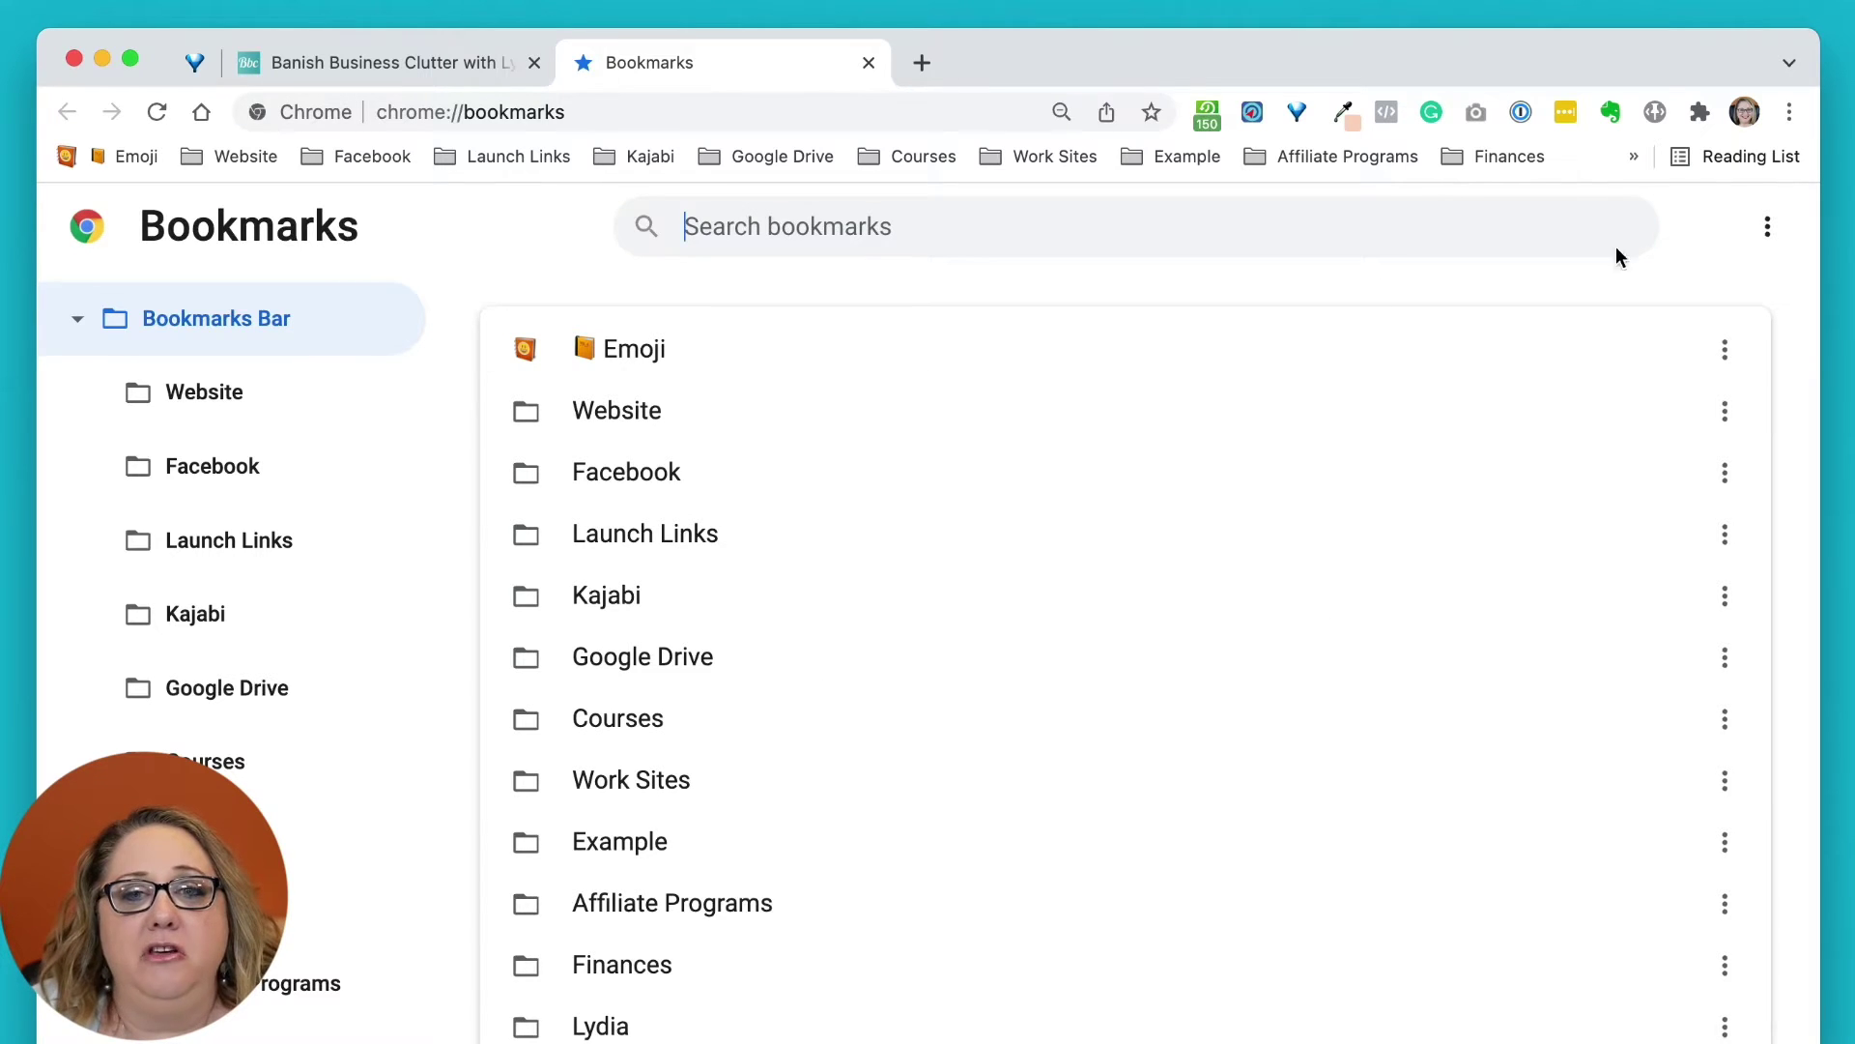
# - Add a new bookmark folder named 'Sample' in the Bookmark Manager and zoom the page out
pyautogui.click(1772, 230)
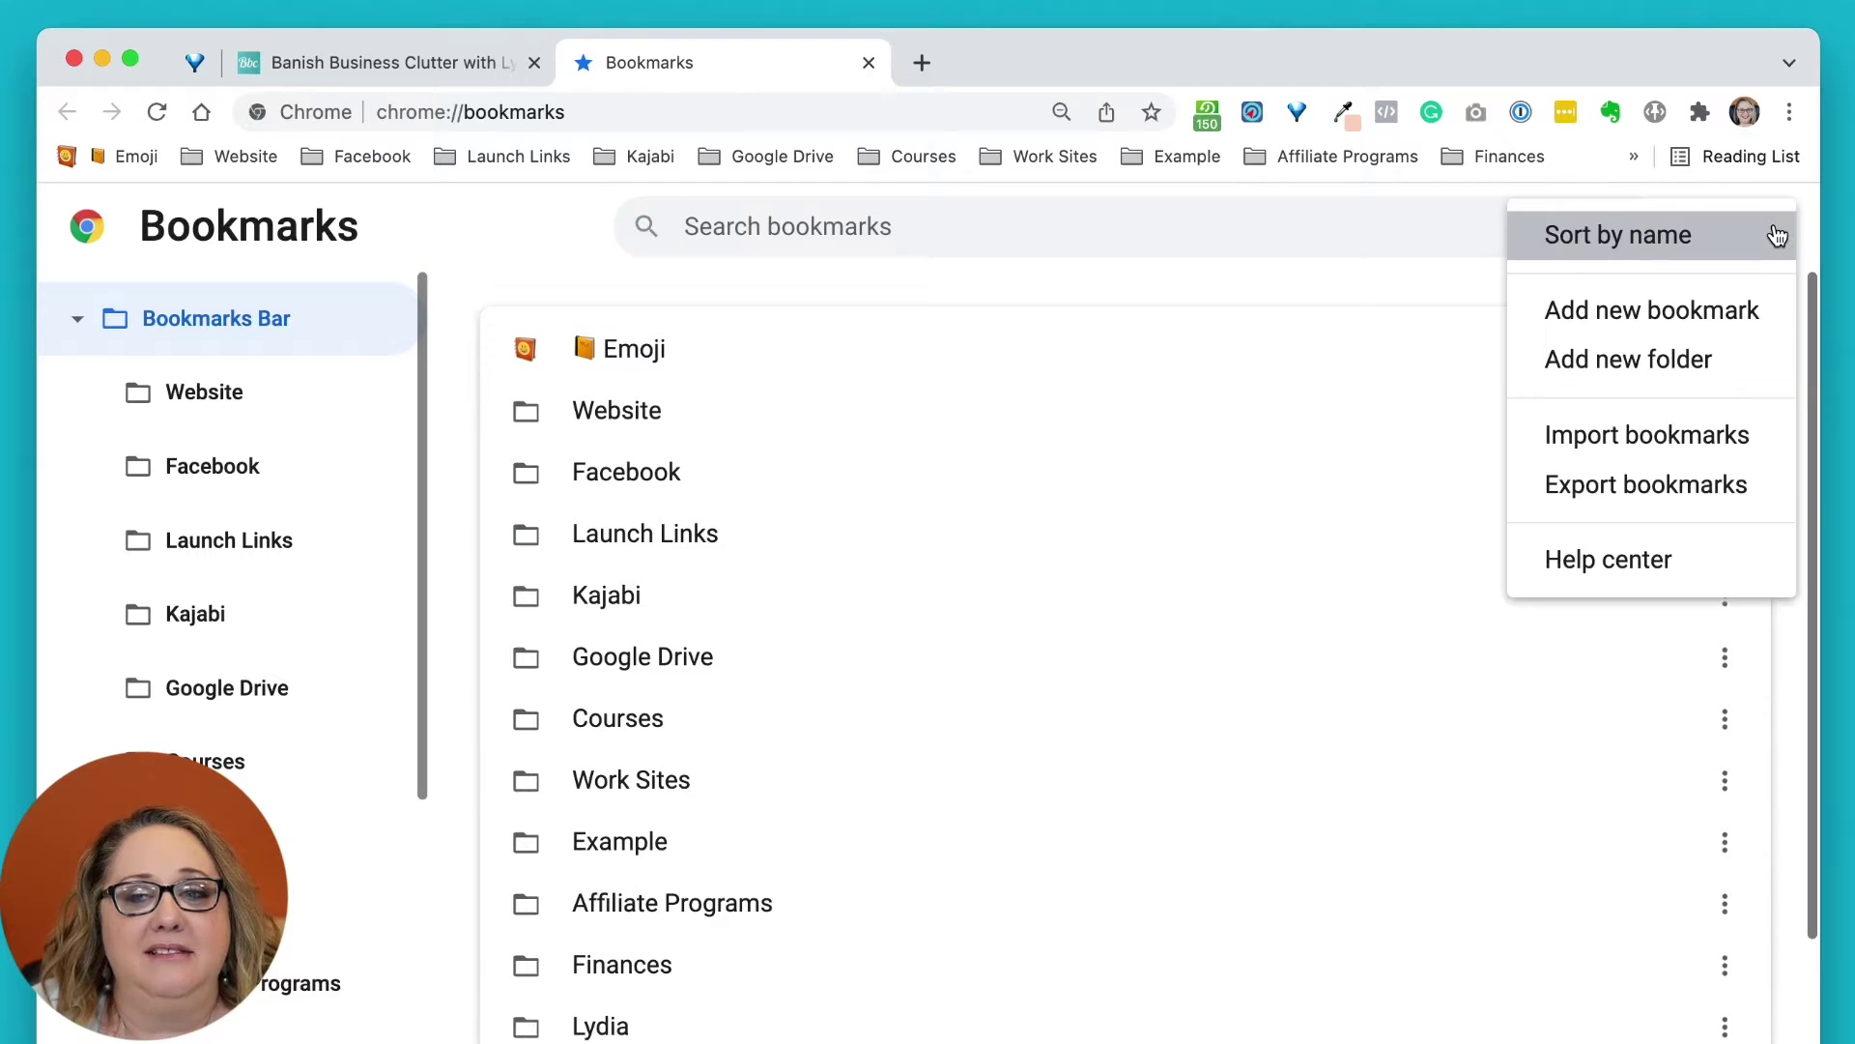
pyautogui.click(1614, 370)
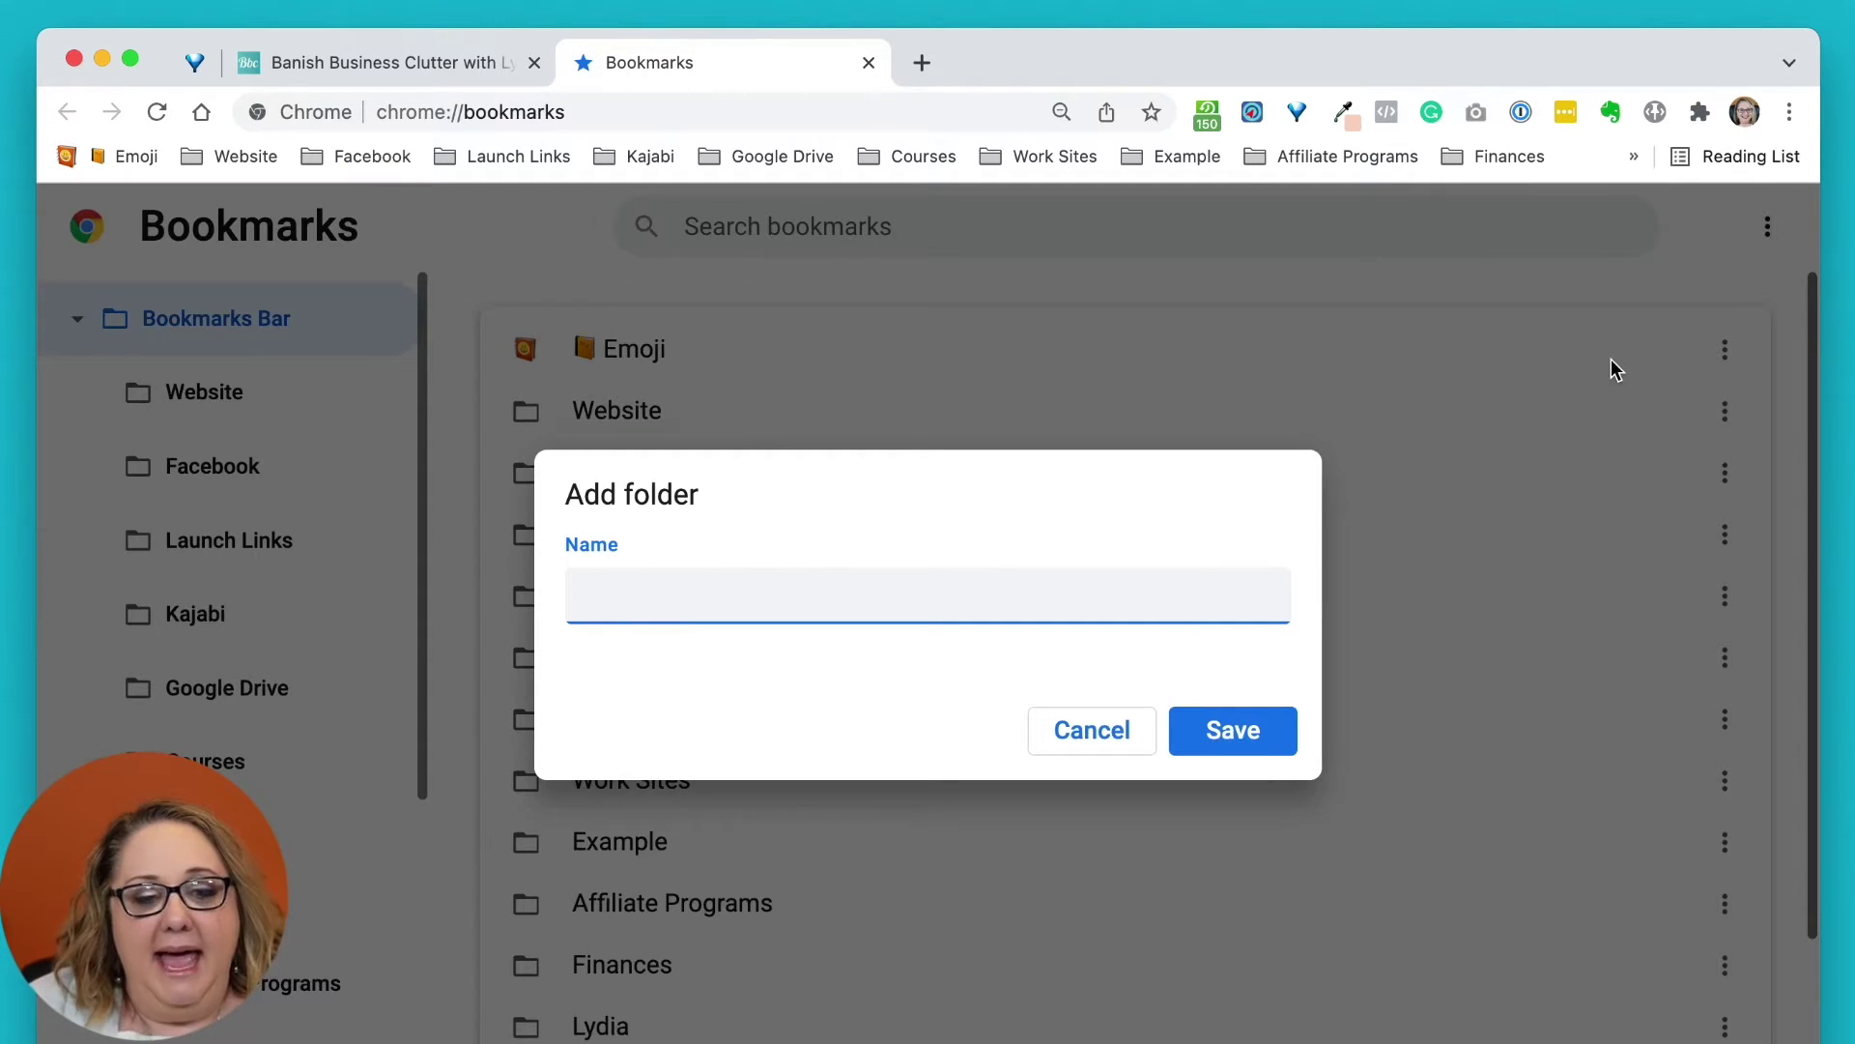
pyautogui.write('Sampe')
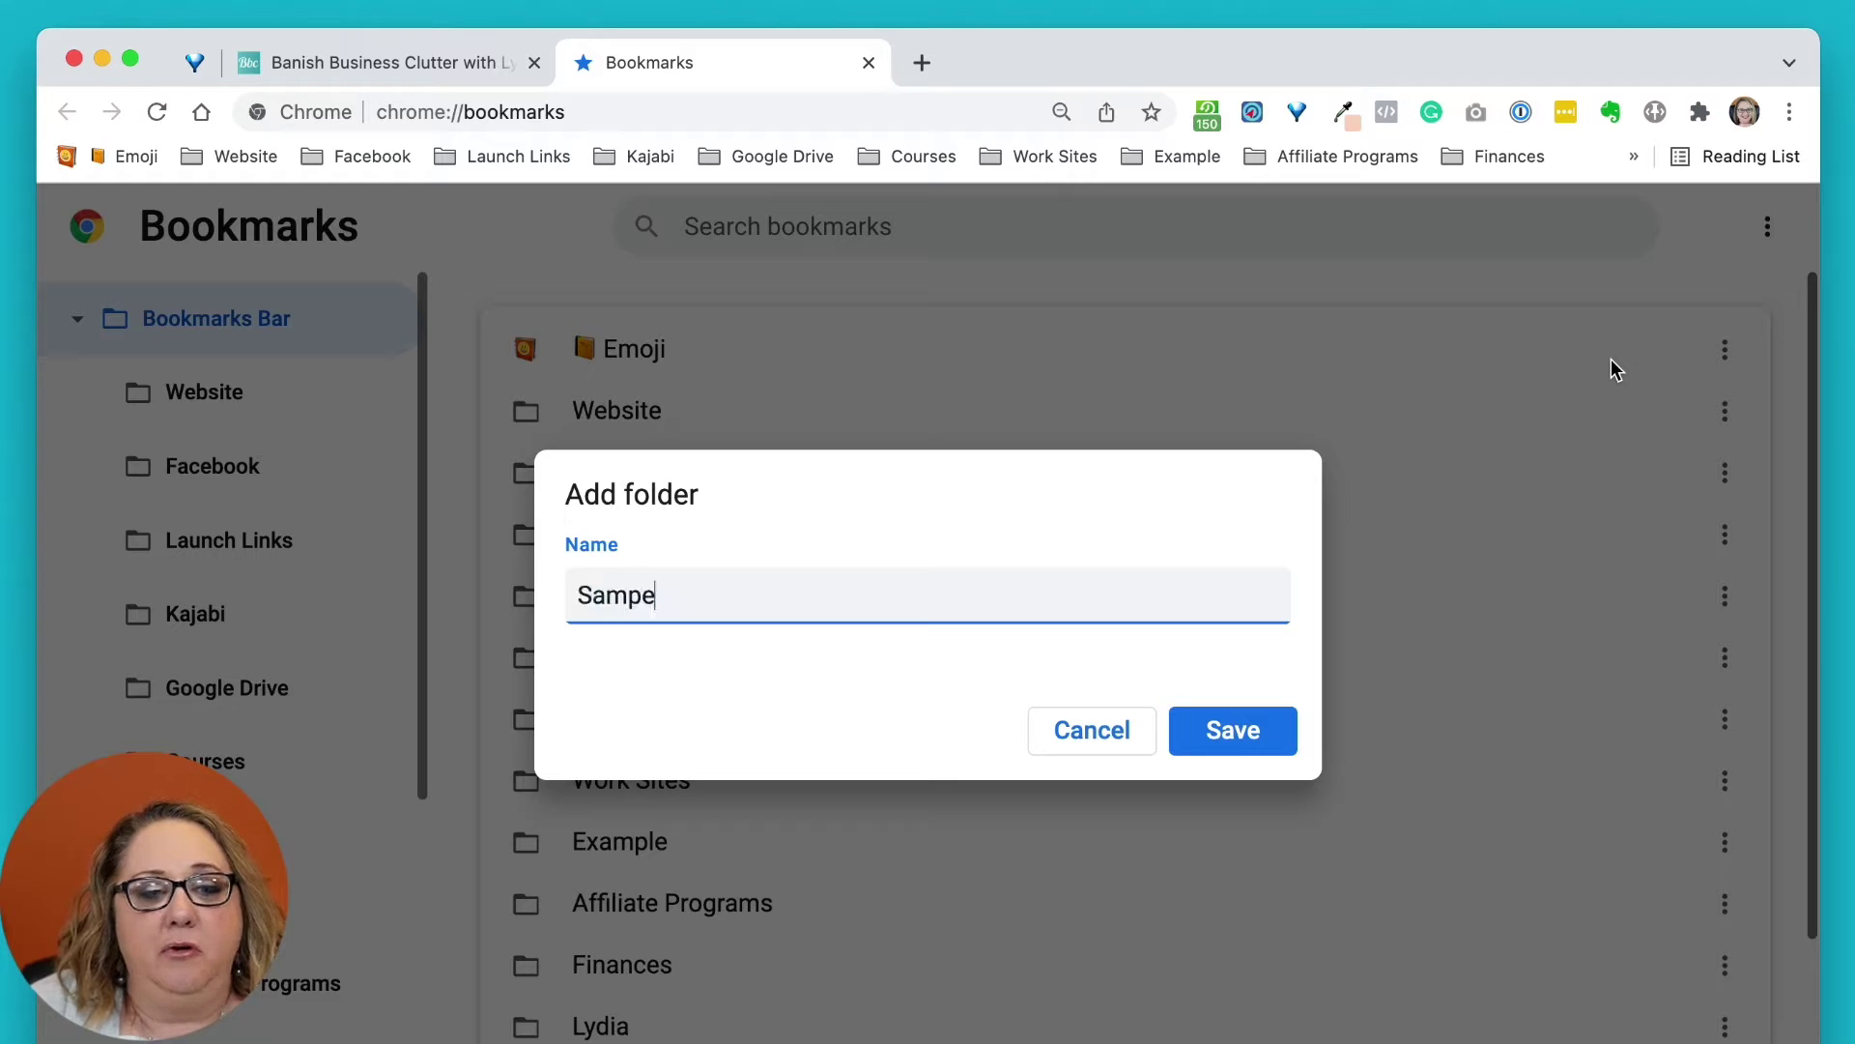
pyautogui.press('BackSpace')
pyautogui.write('le')
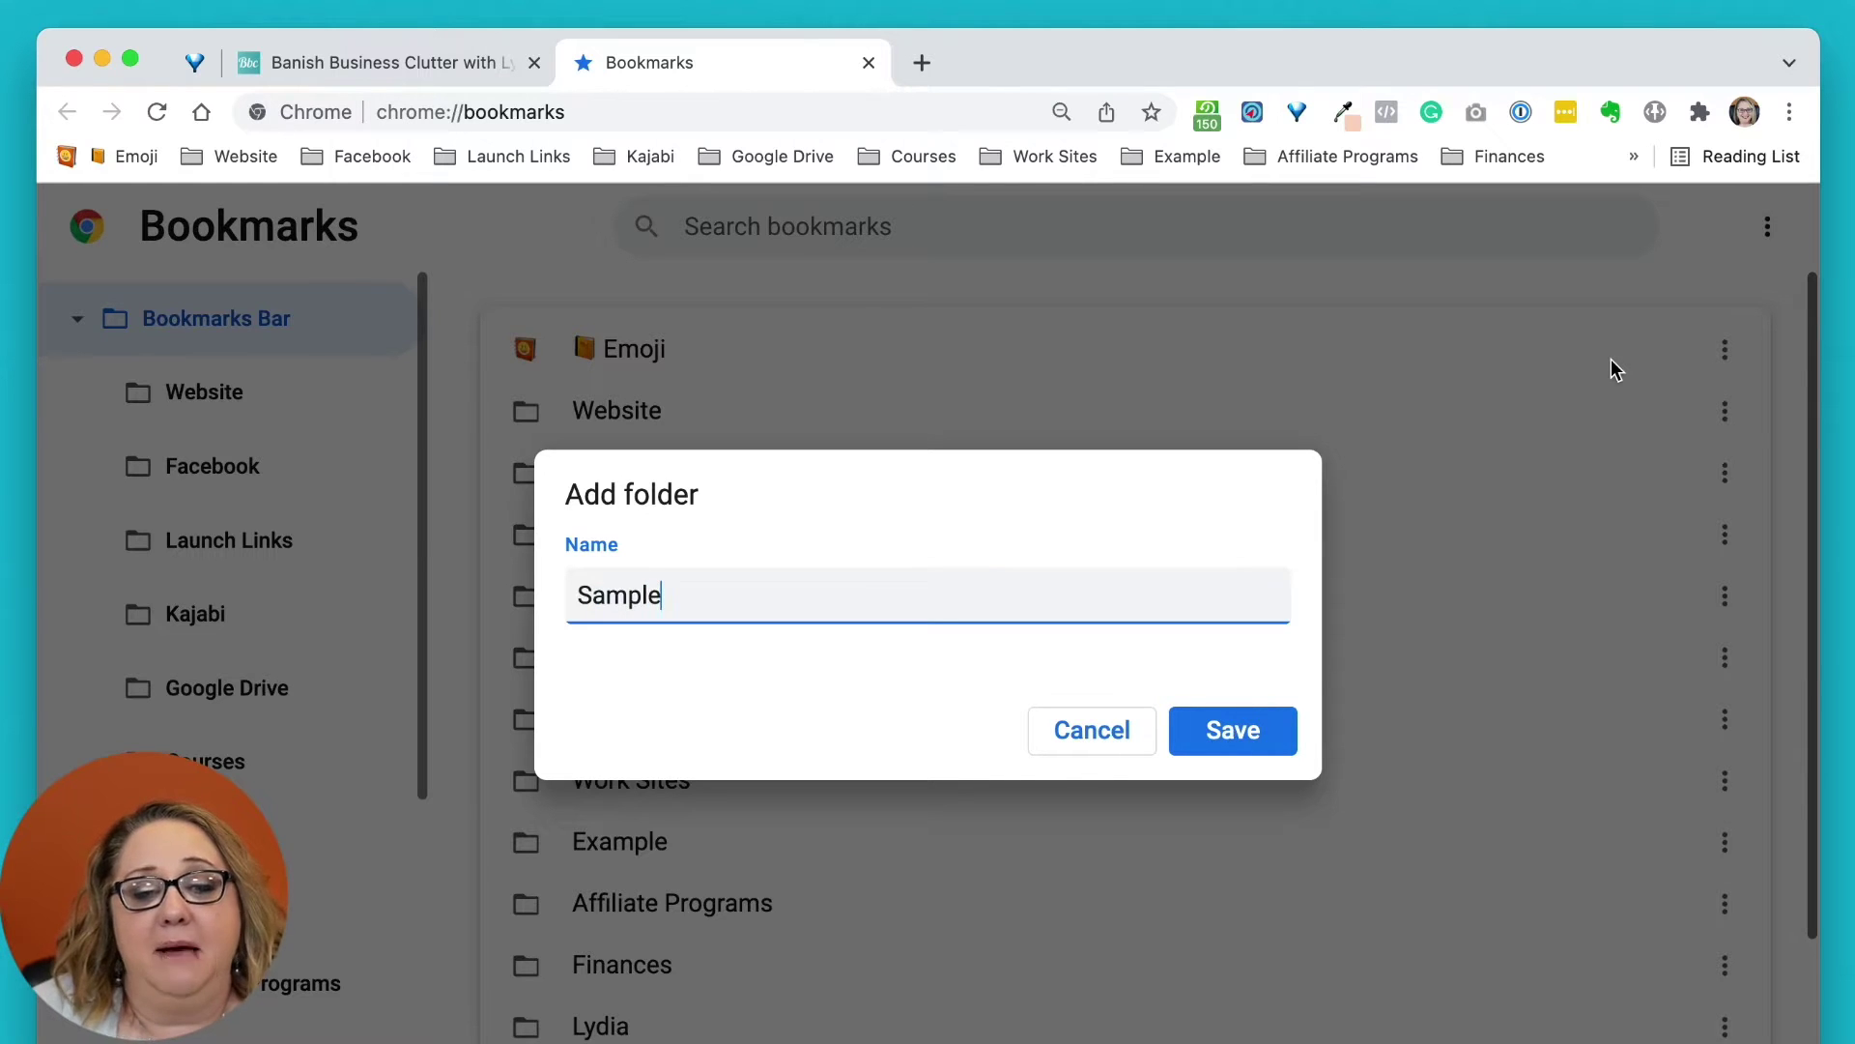
pyautogui.click(1234, 746)
pyautogui.press('super+minus')
pyautogui.press('super+minus')
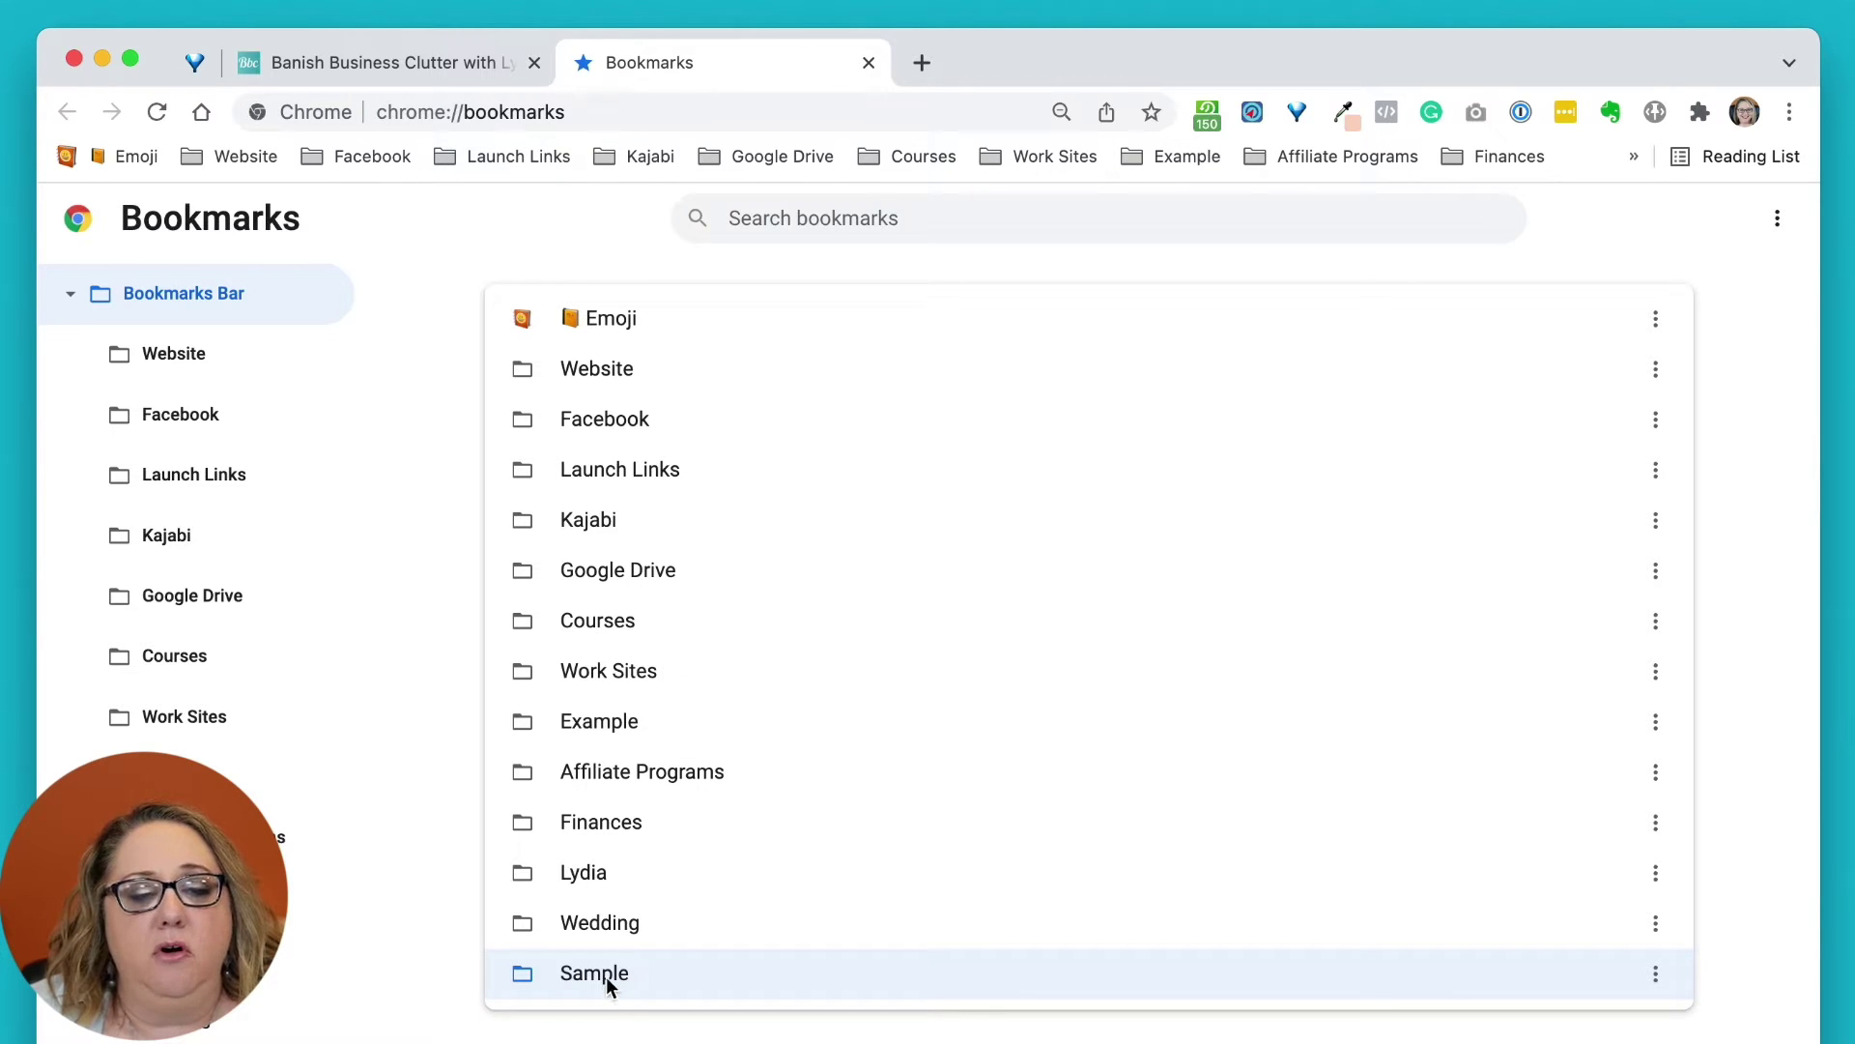
# - Drag Sample below Website in the manager list, then between Kajabi and Google Drive on the bar
pyautogui.moveTo(600, 977); pyautogui.dragTo(620, 625)
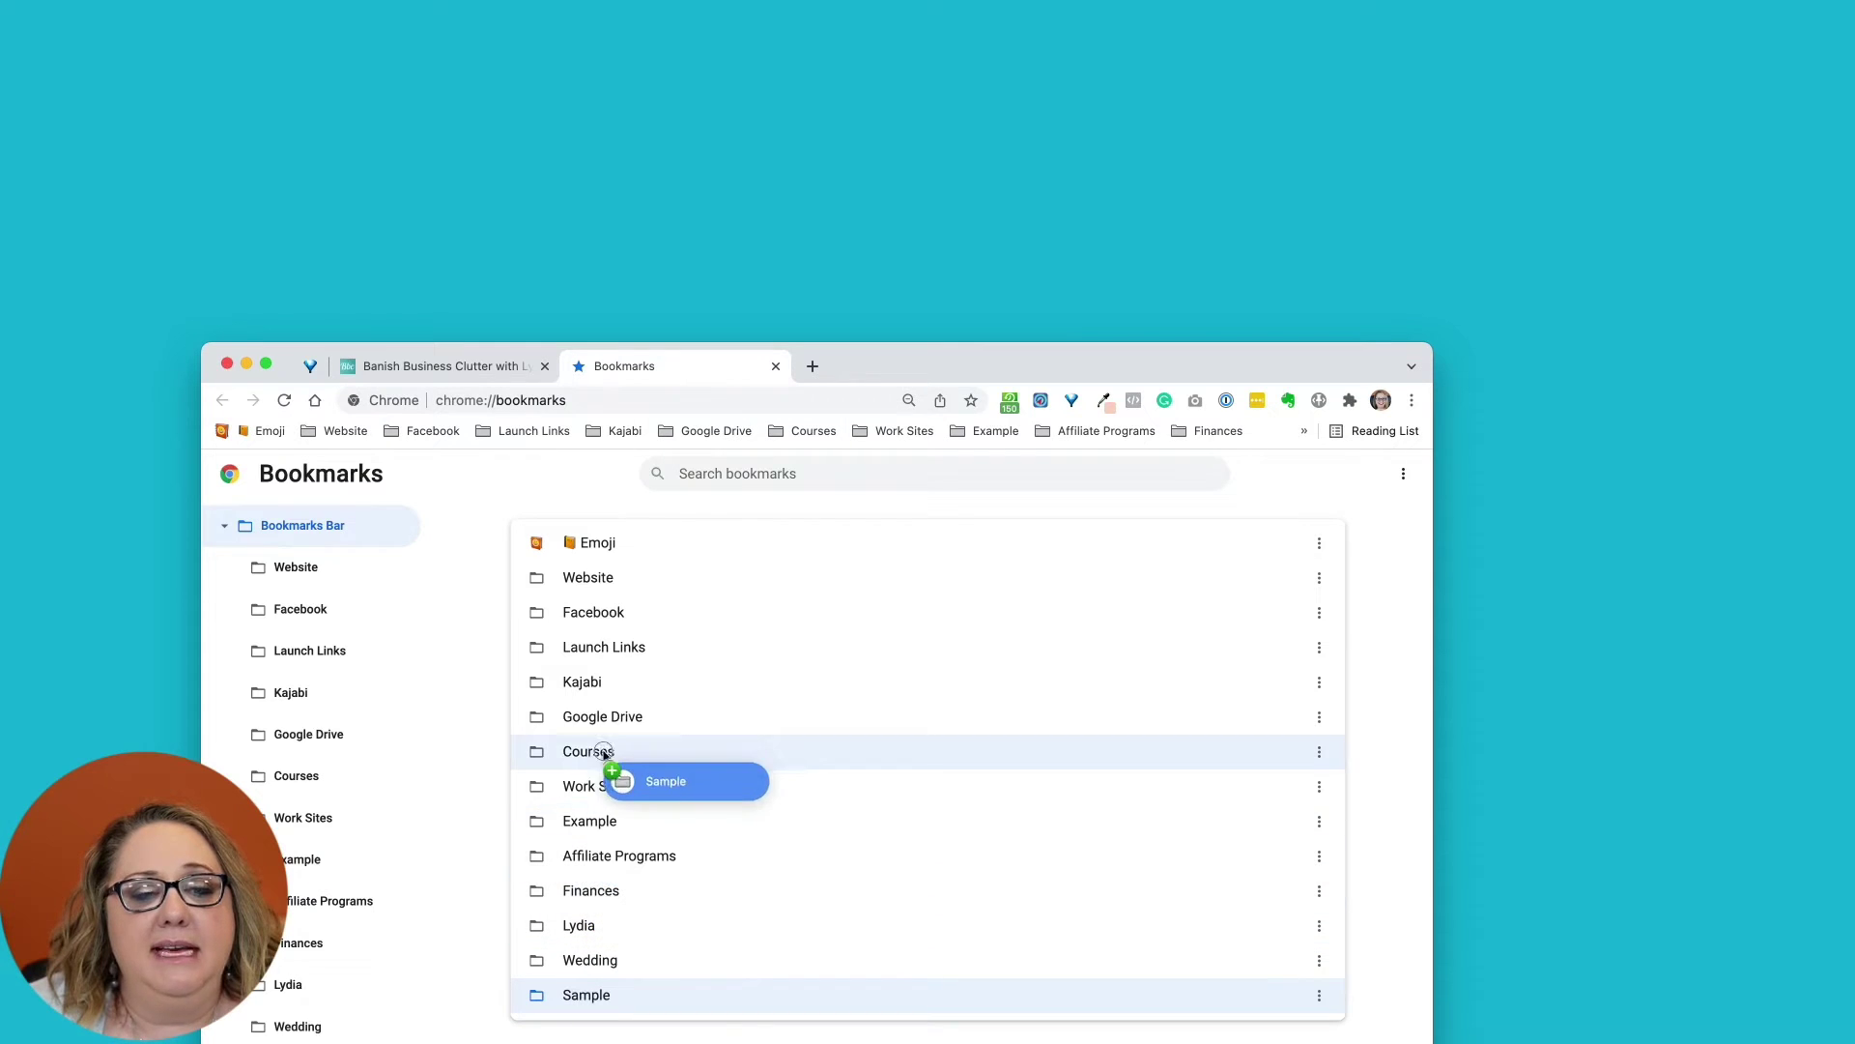
pyautogui.moveTo(604, 755); pyautogui.dragTo(614, 597)
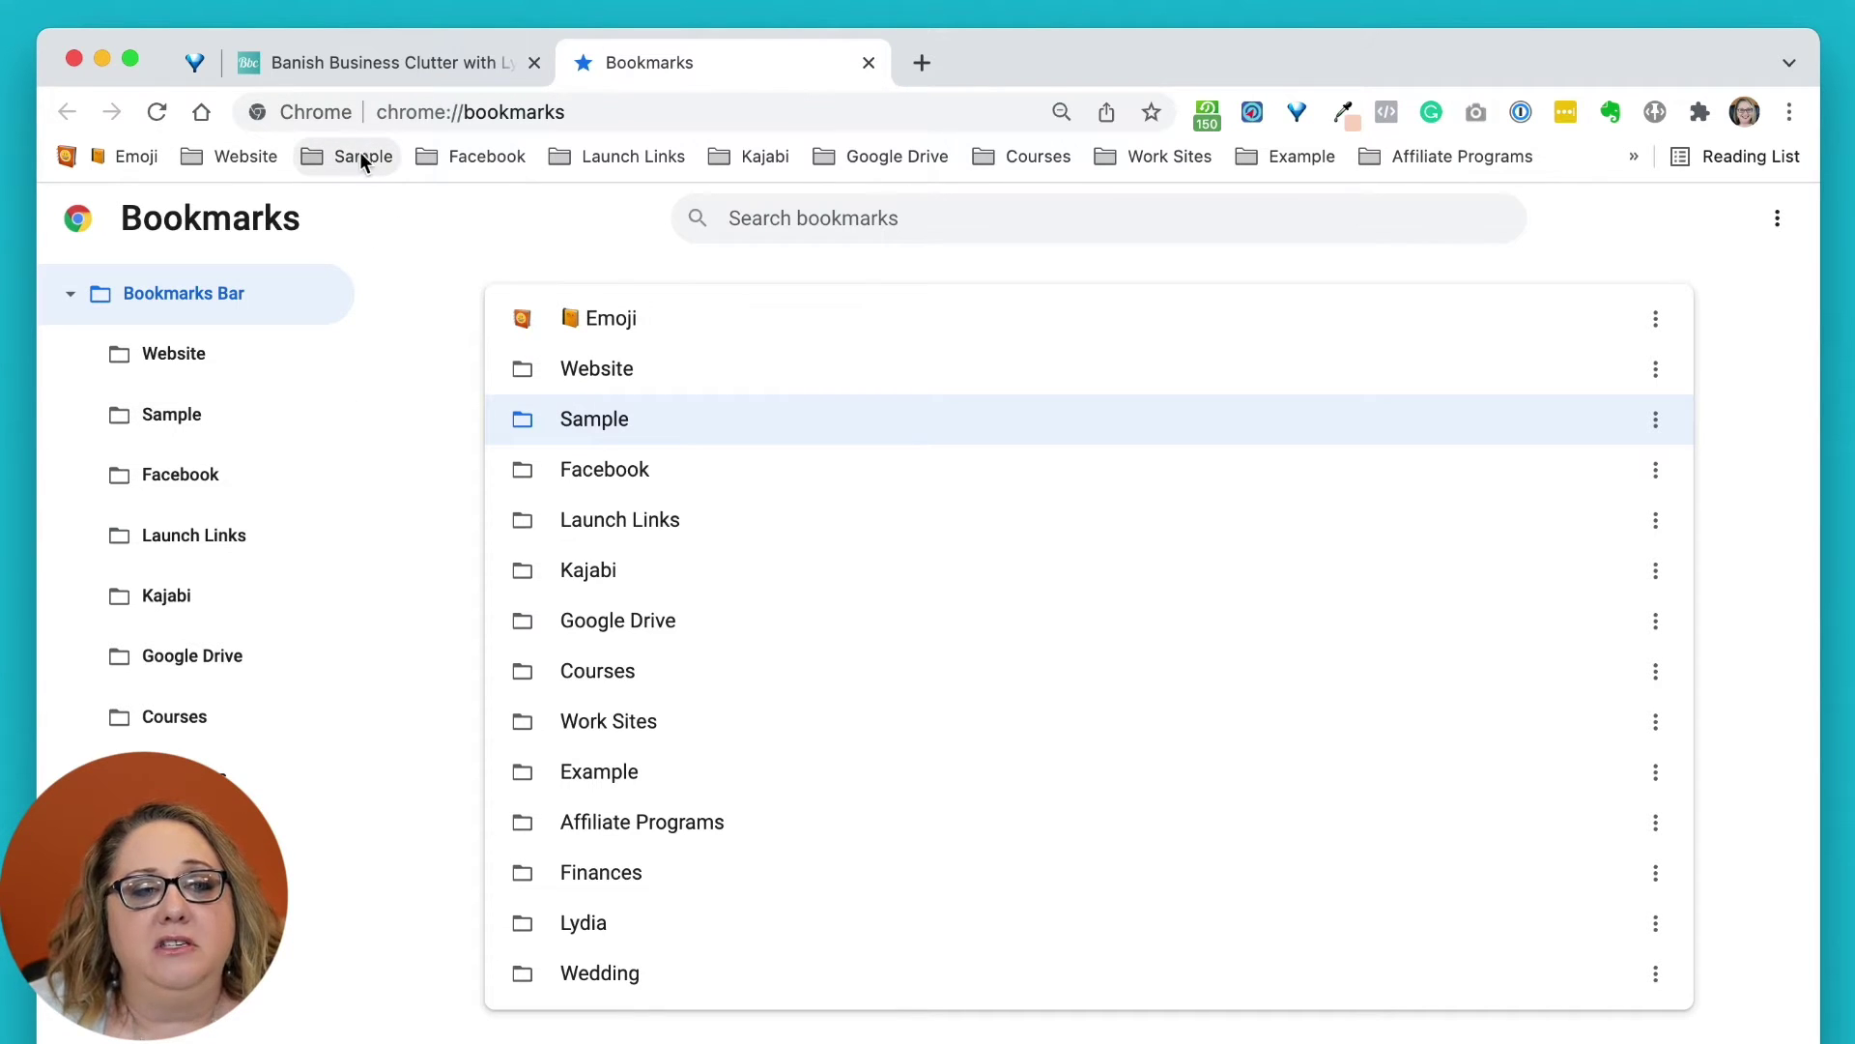
pyautogui.moveTo(356, 154); pyautogui.dragTo(662, 161)
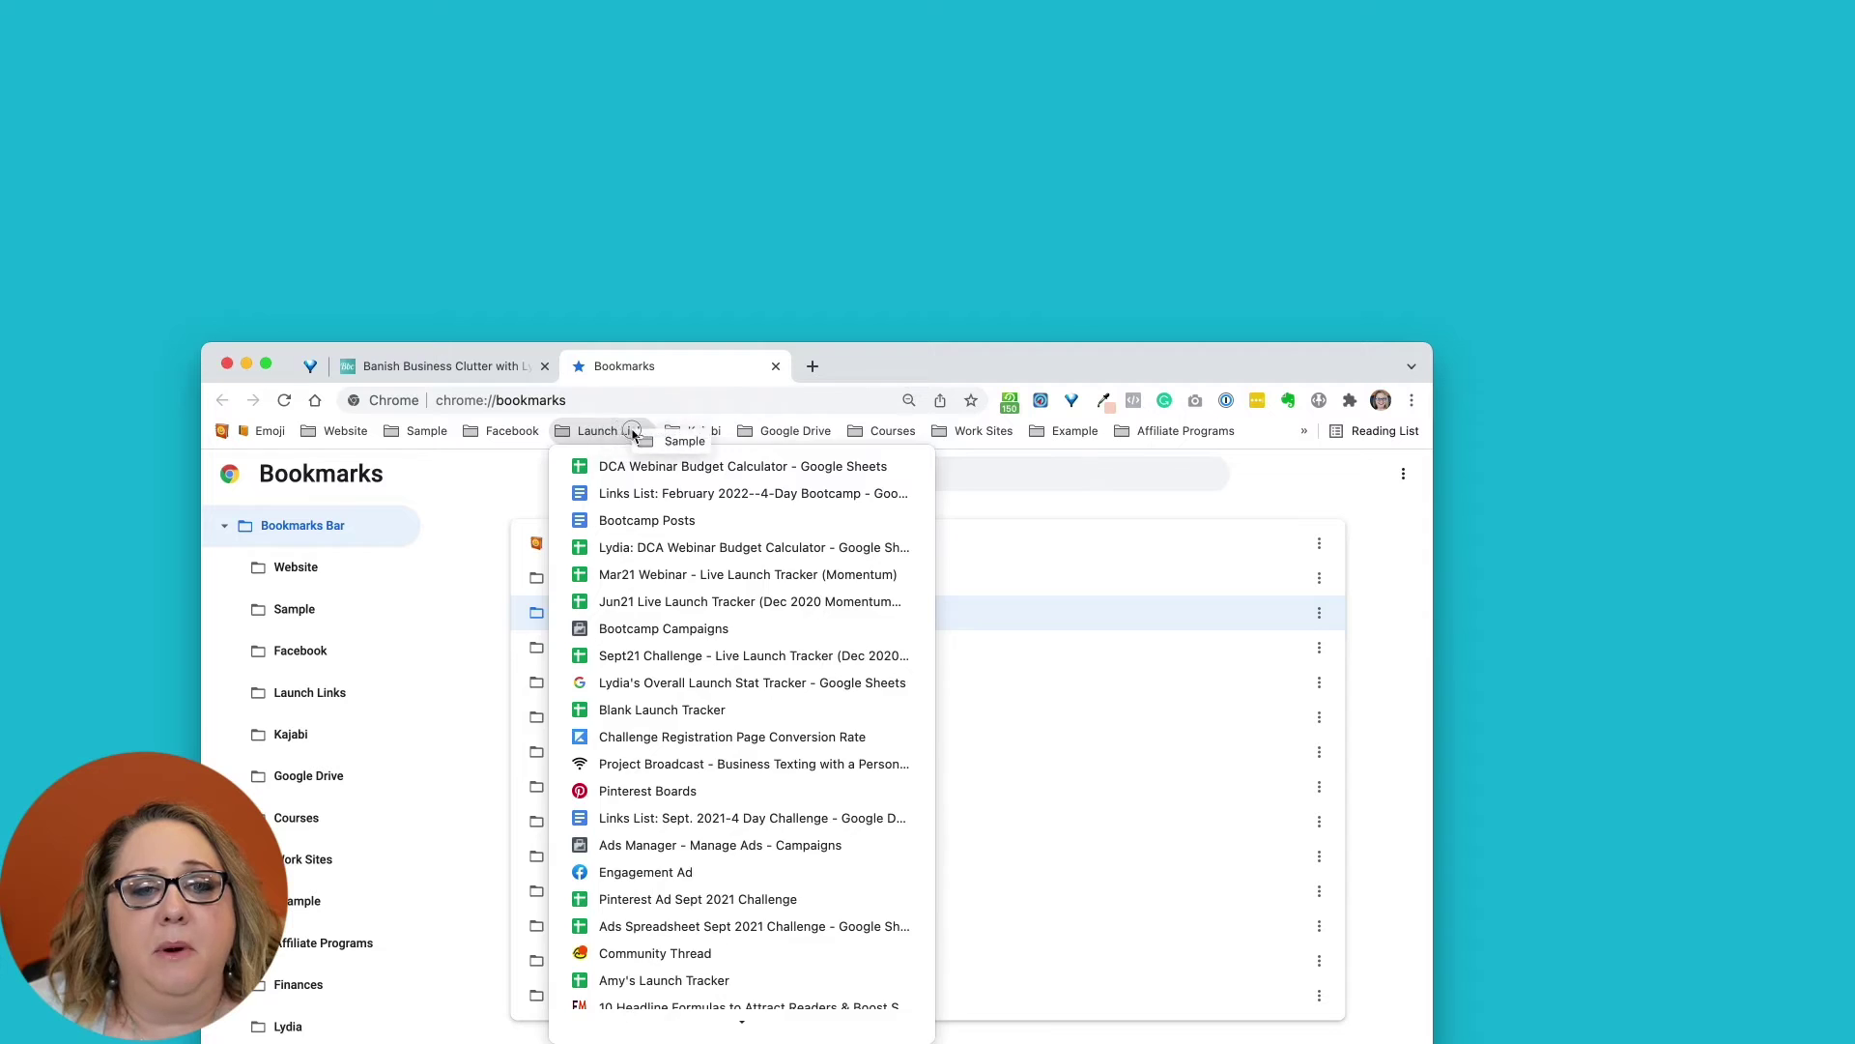
pyautogui.moveTo(633, 432); pyautogui.dragTo(736, 430)
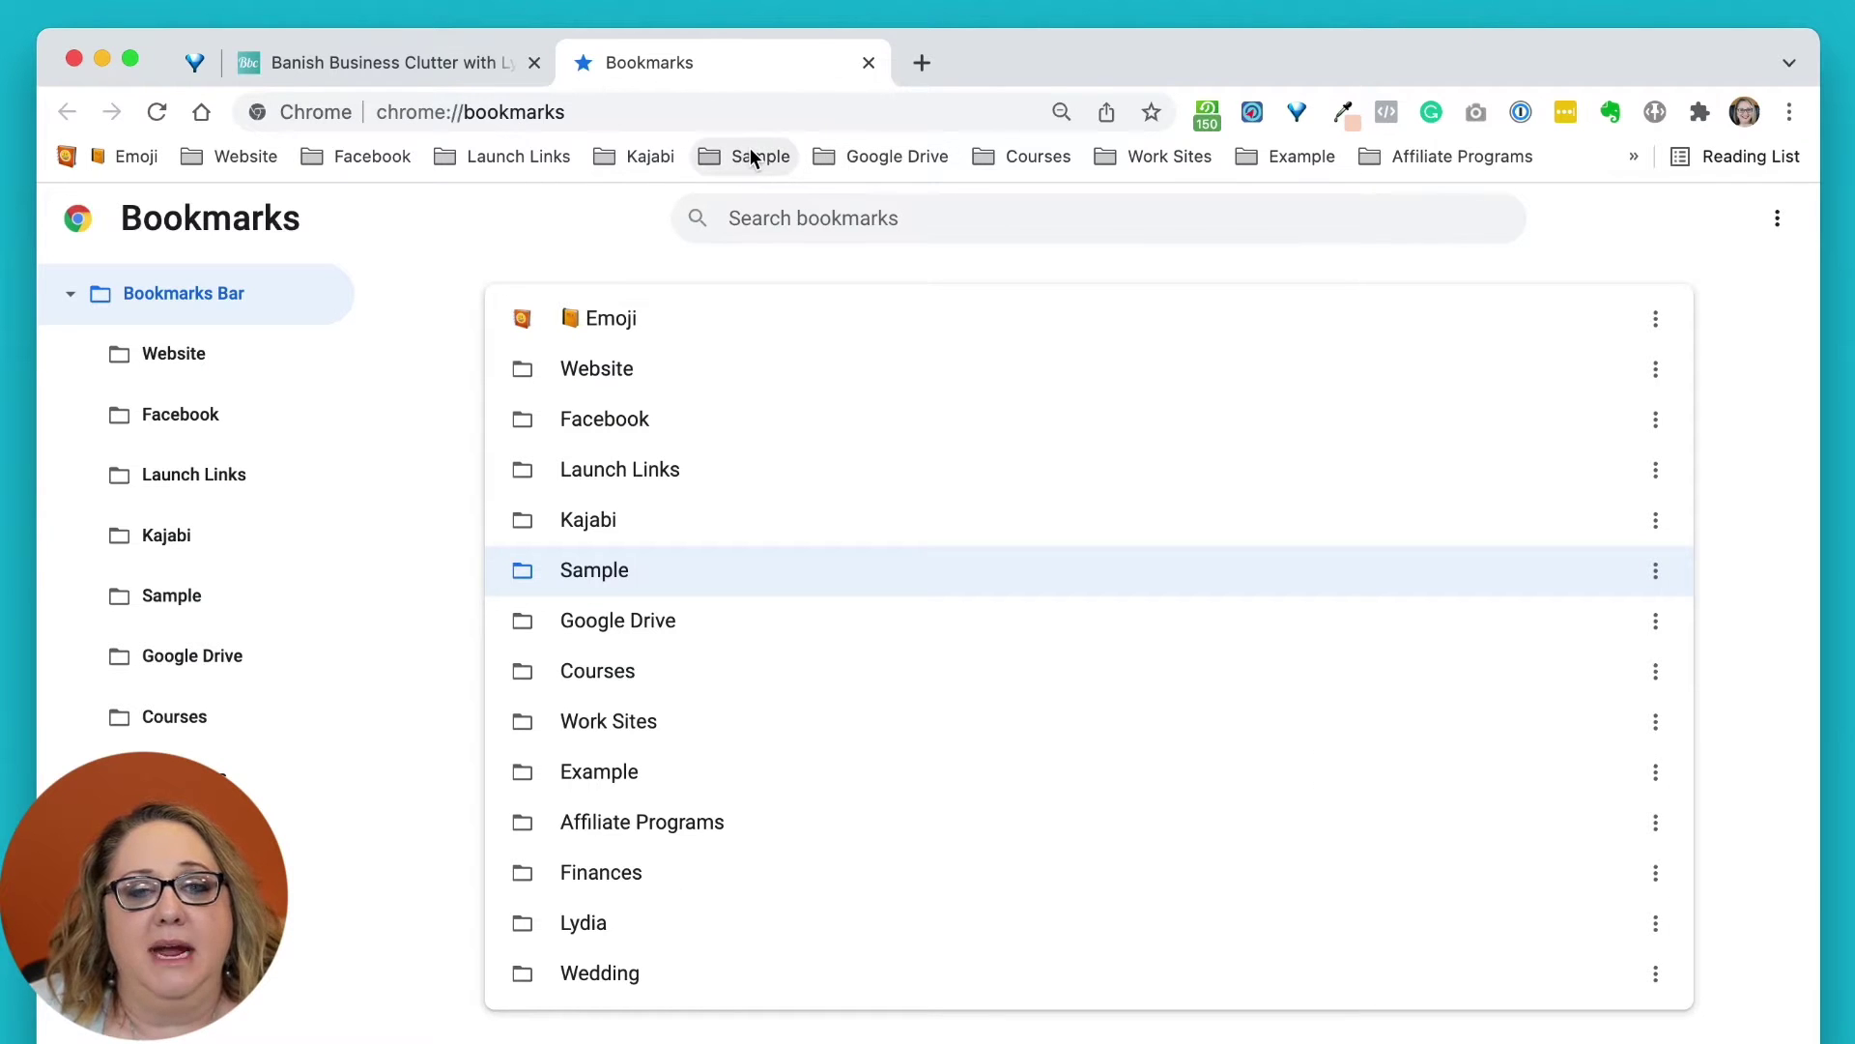
pyautogui.click(753, 157)
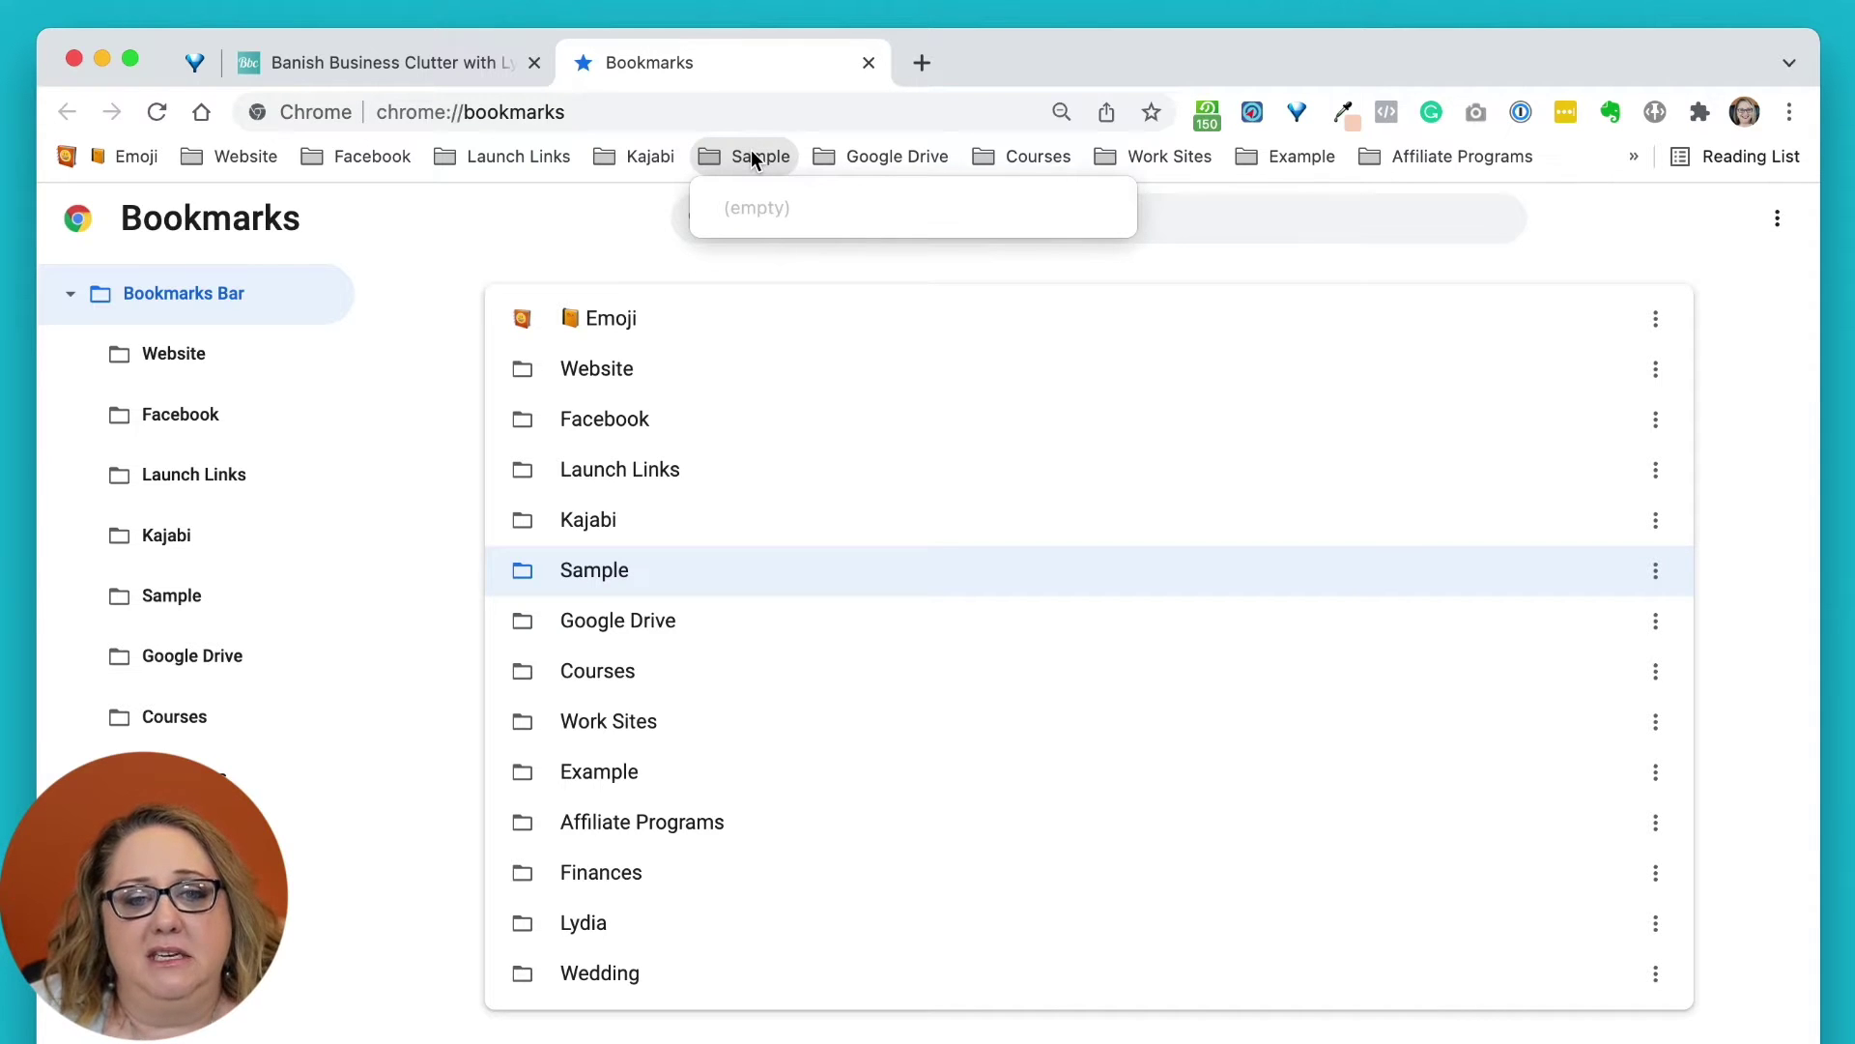
pyautogui.moveTo(1462, 156)
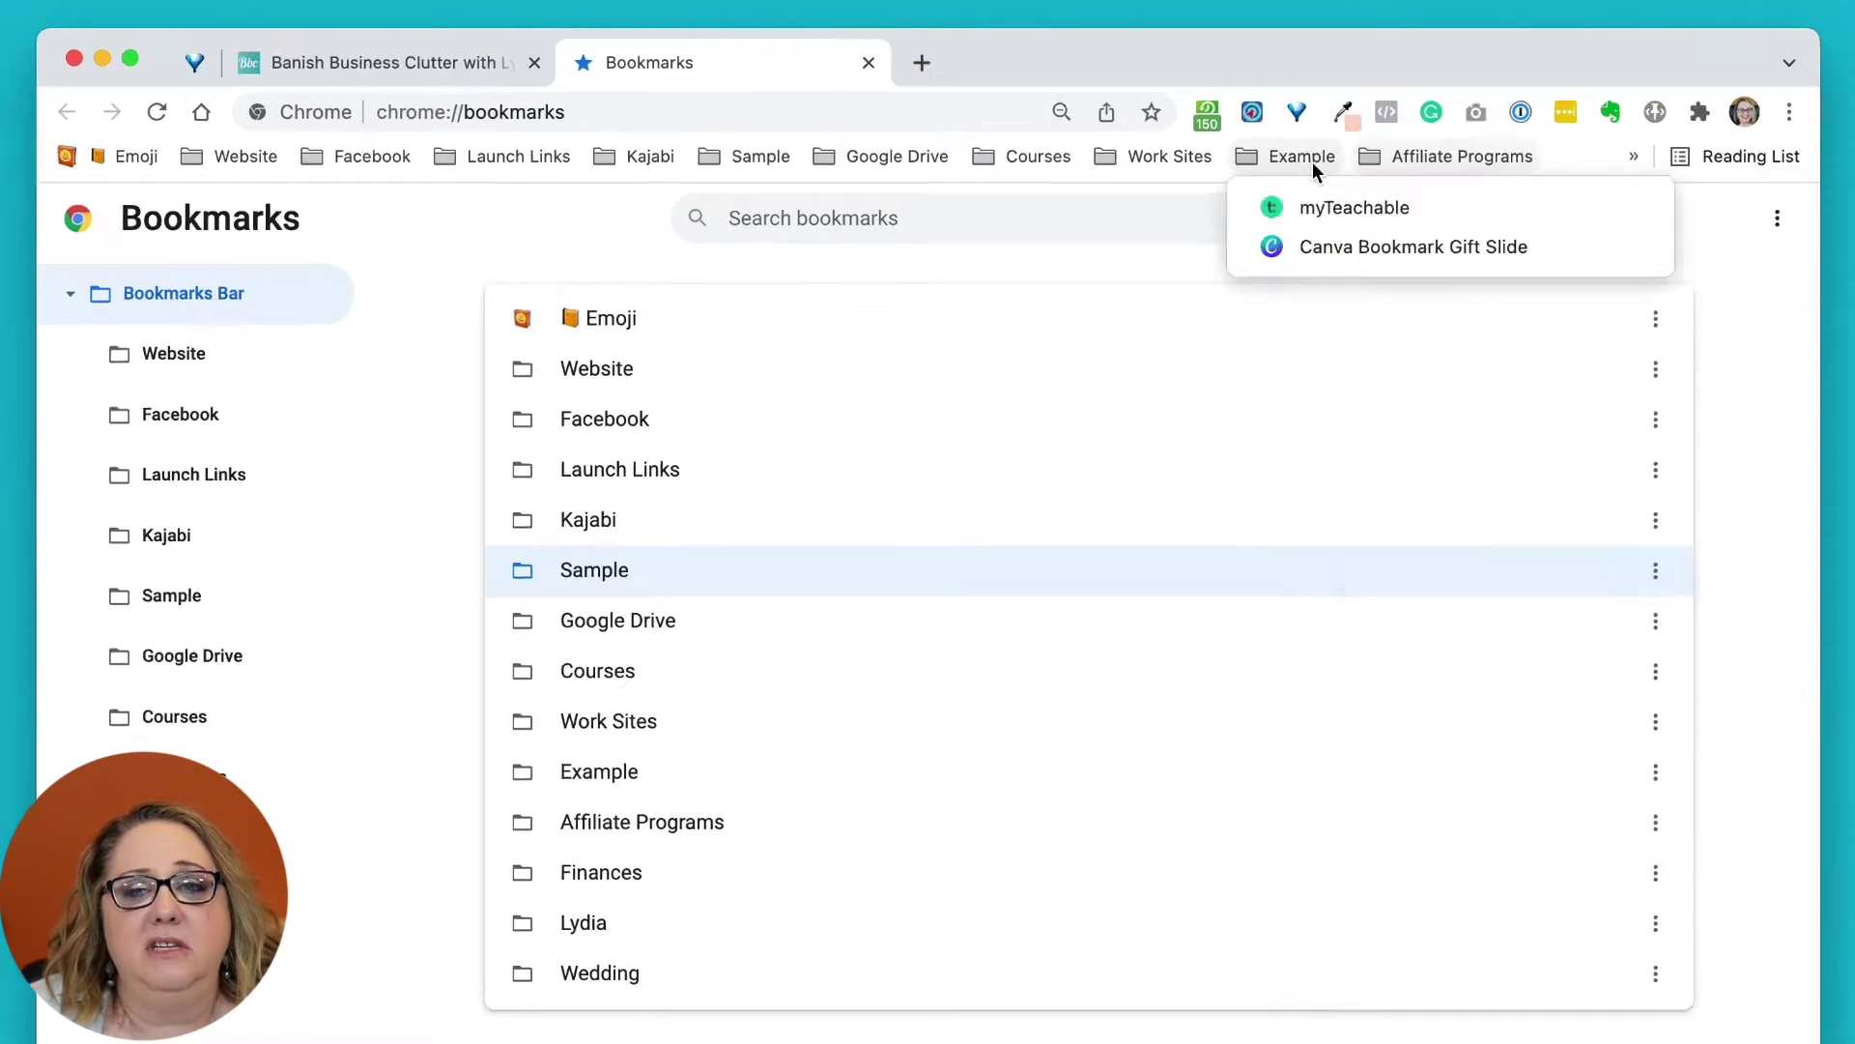
pyautogui.moveTo(991, 190)
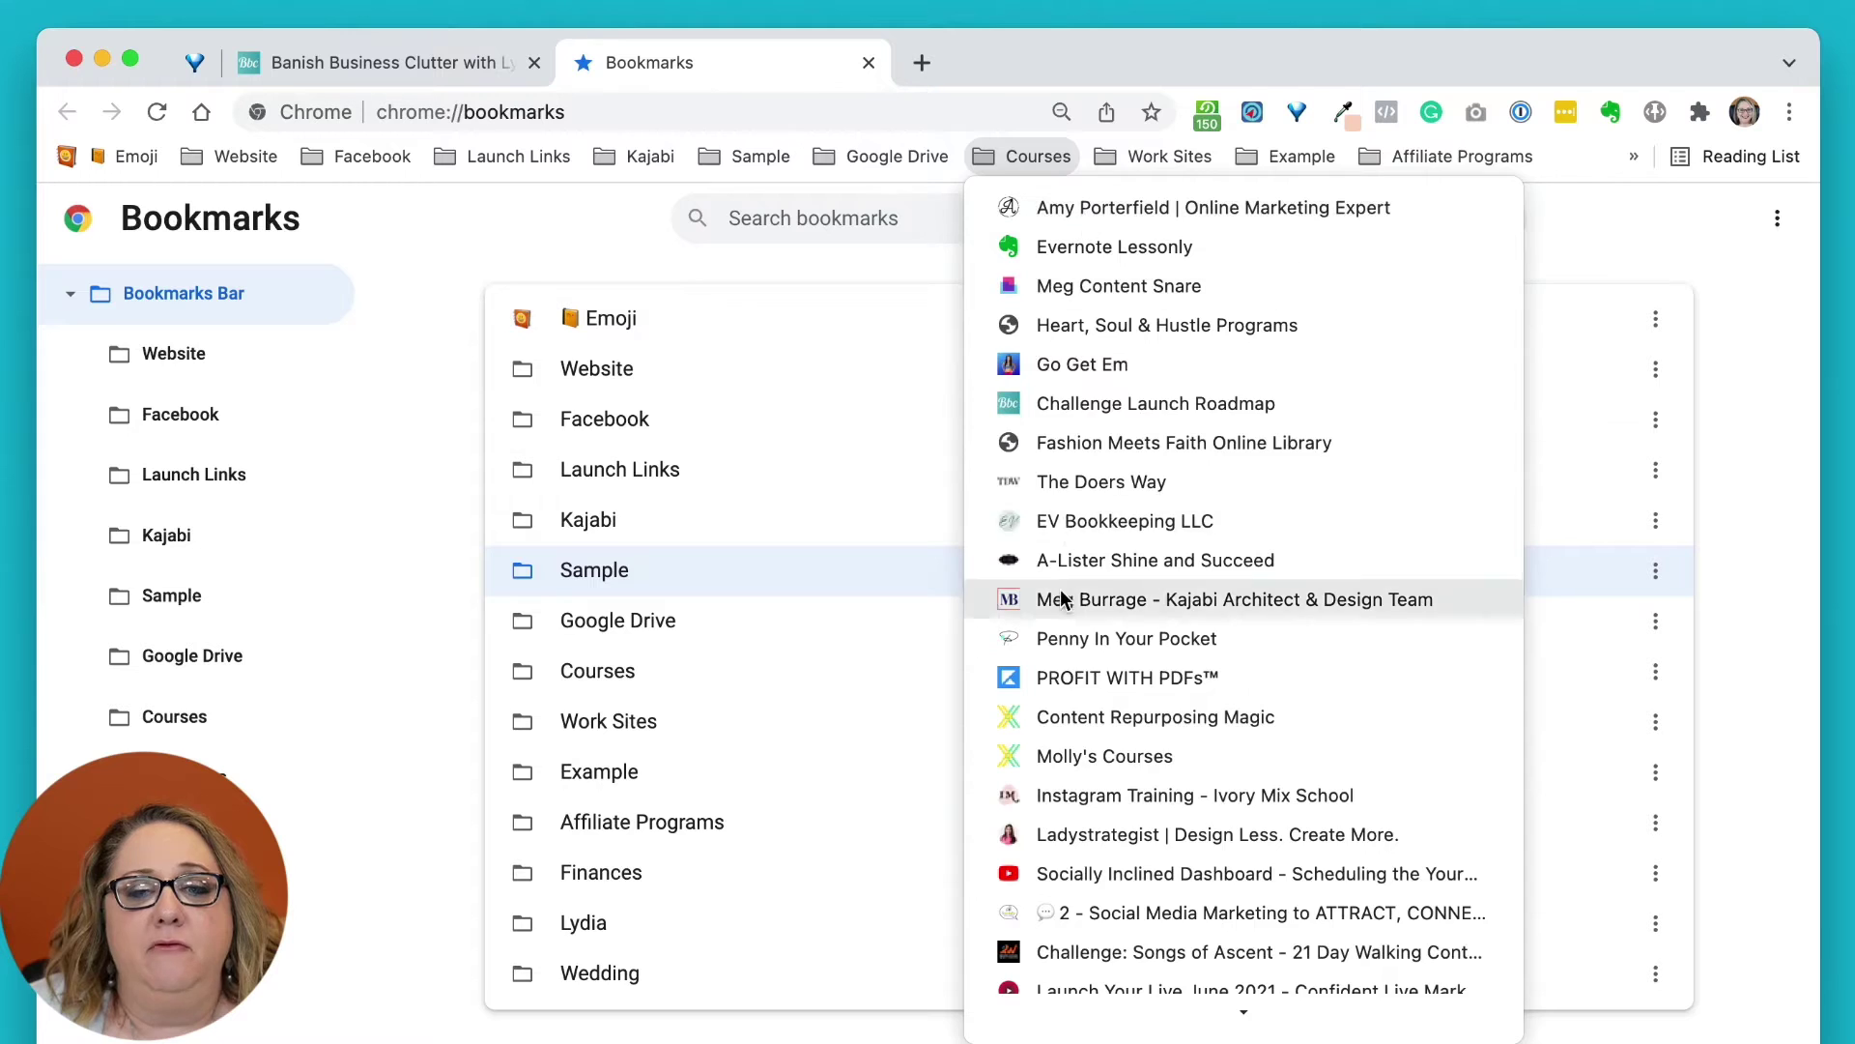
pyautogui.moveTo(1507, 155)
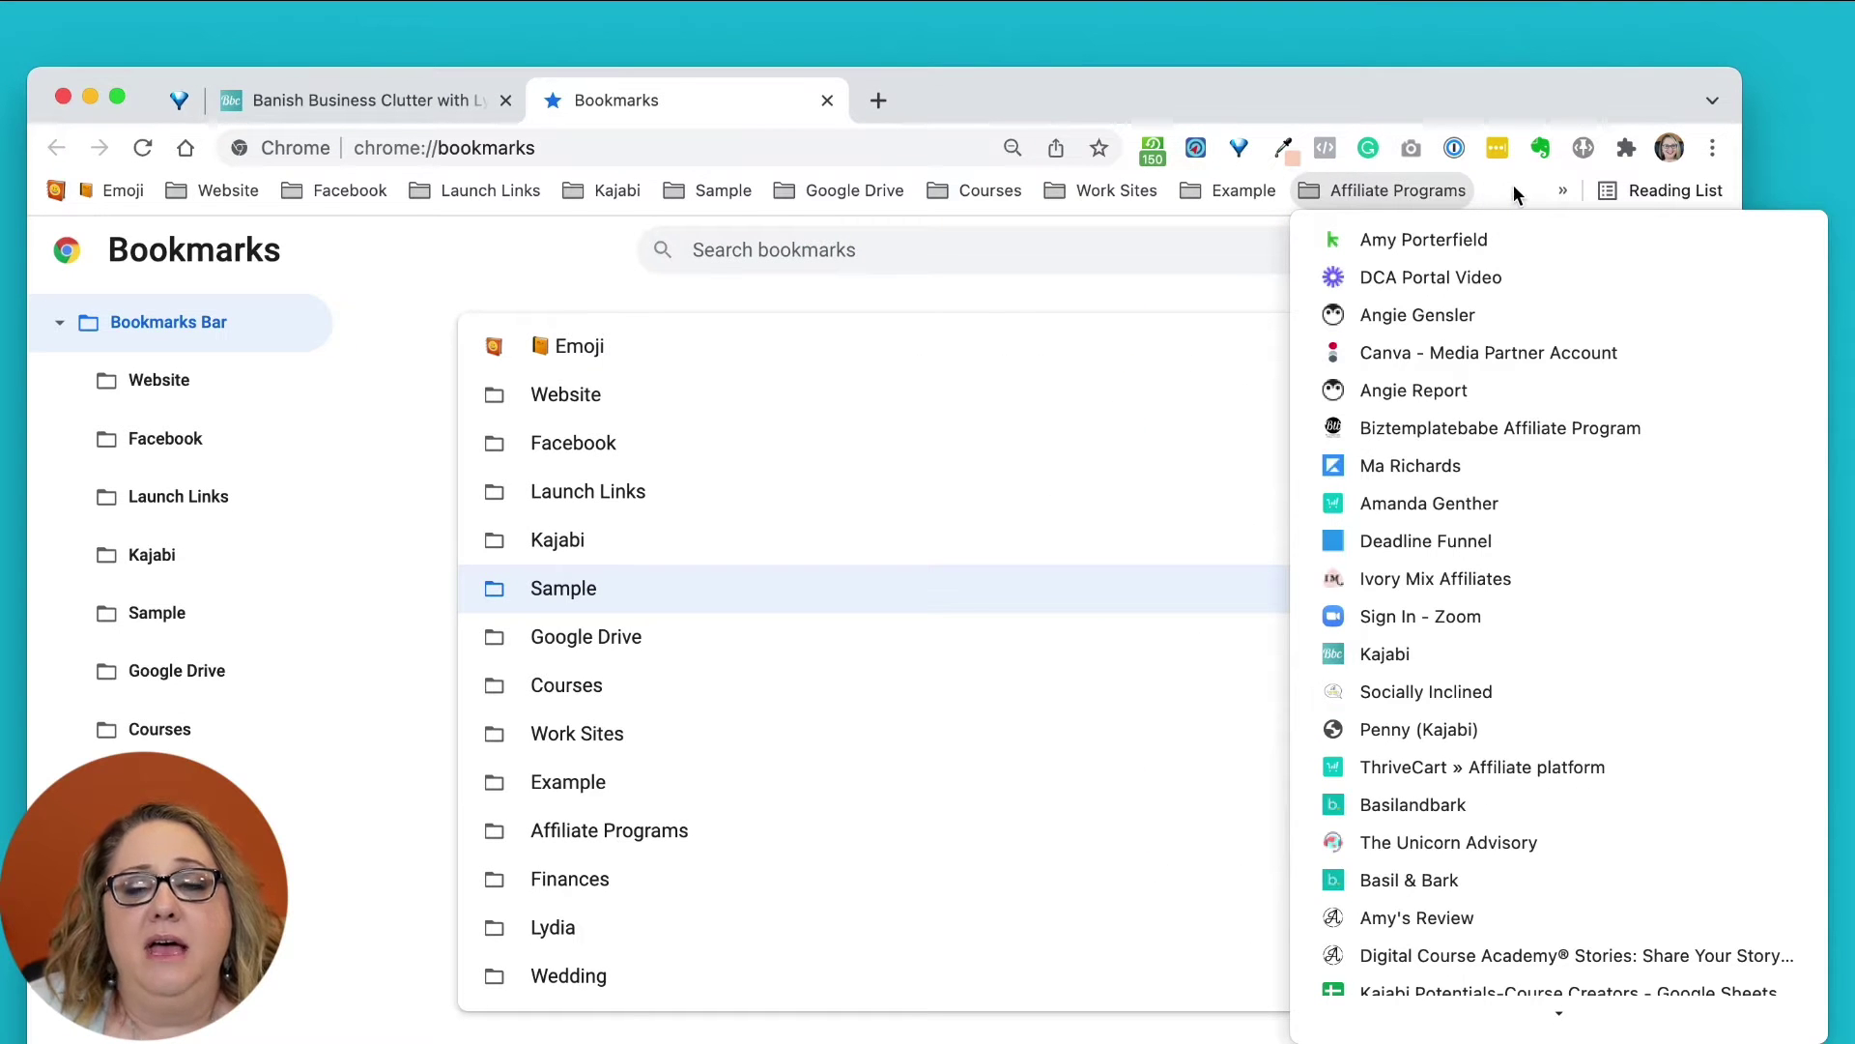
pyautogui.moveTo(1562, 190)
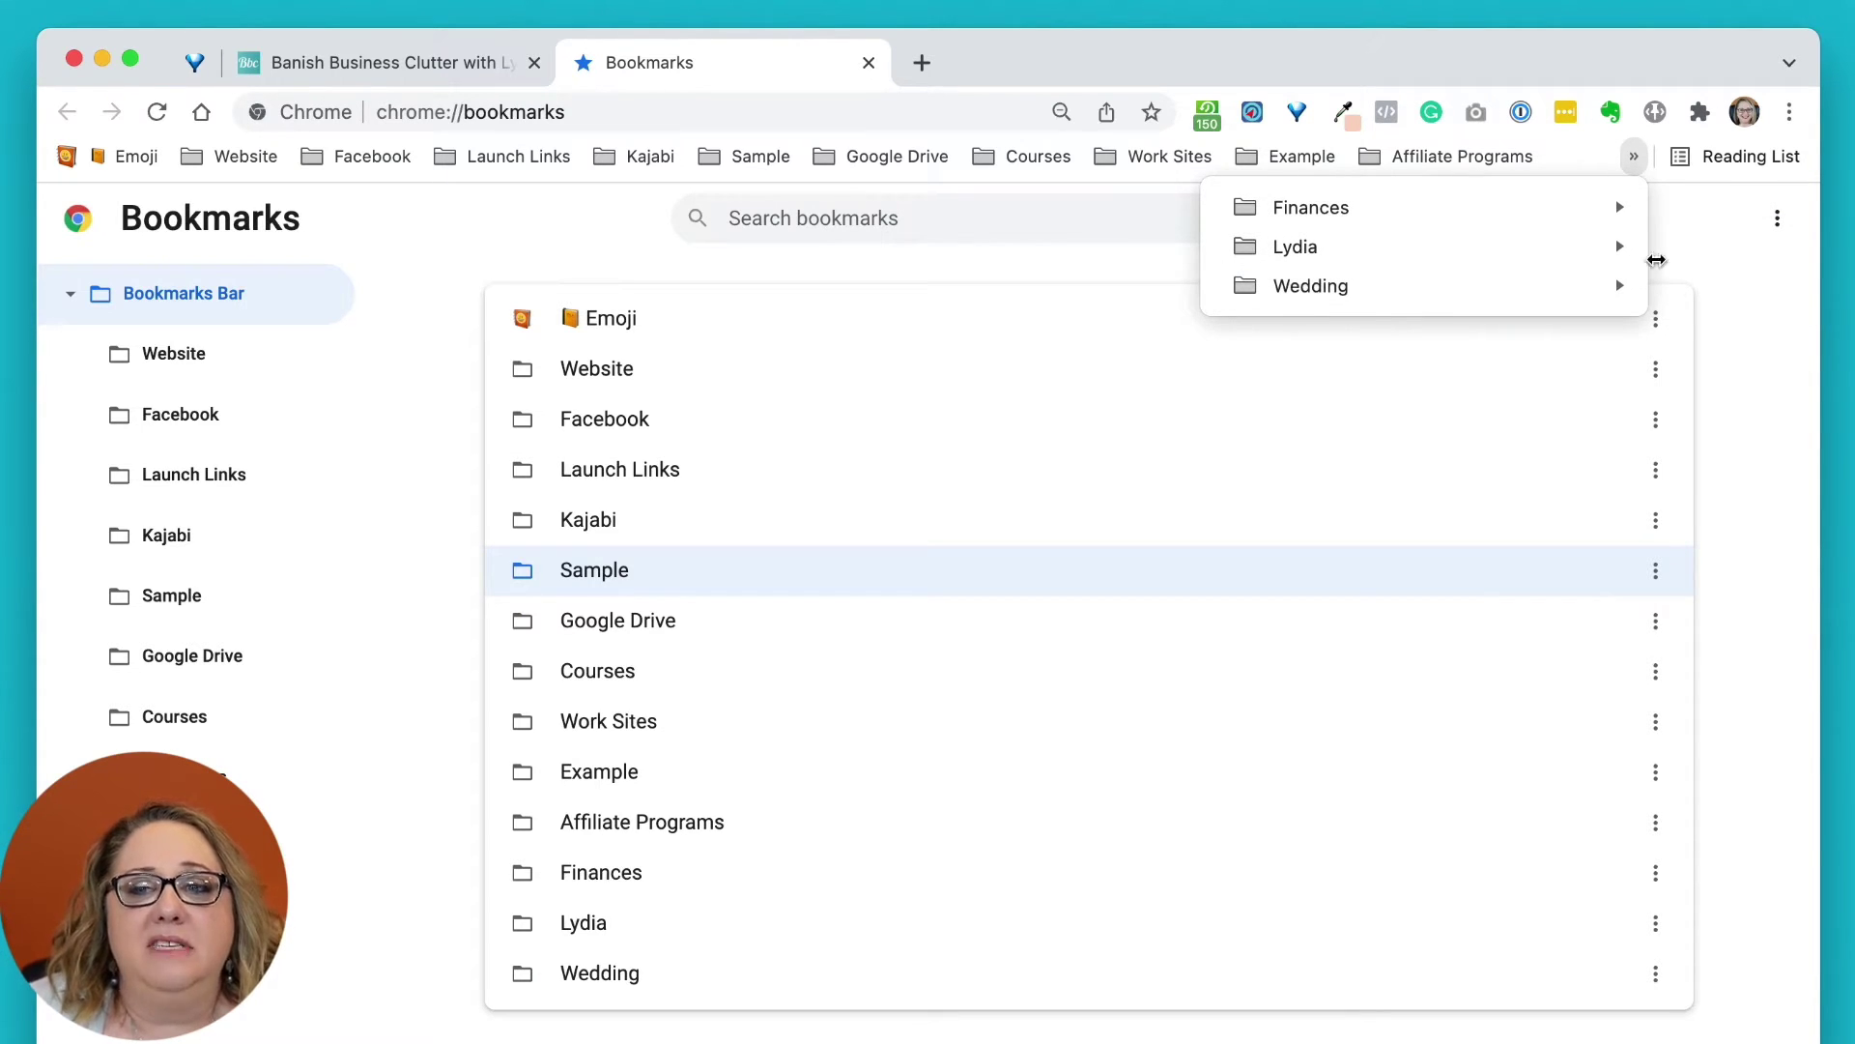
pyautogui.moveTo(1043, 157)
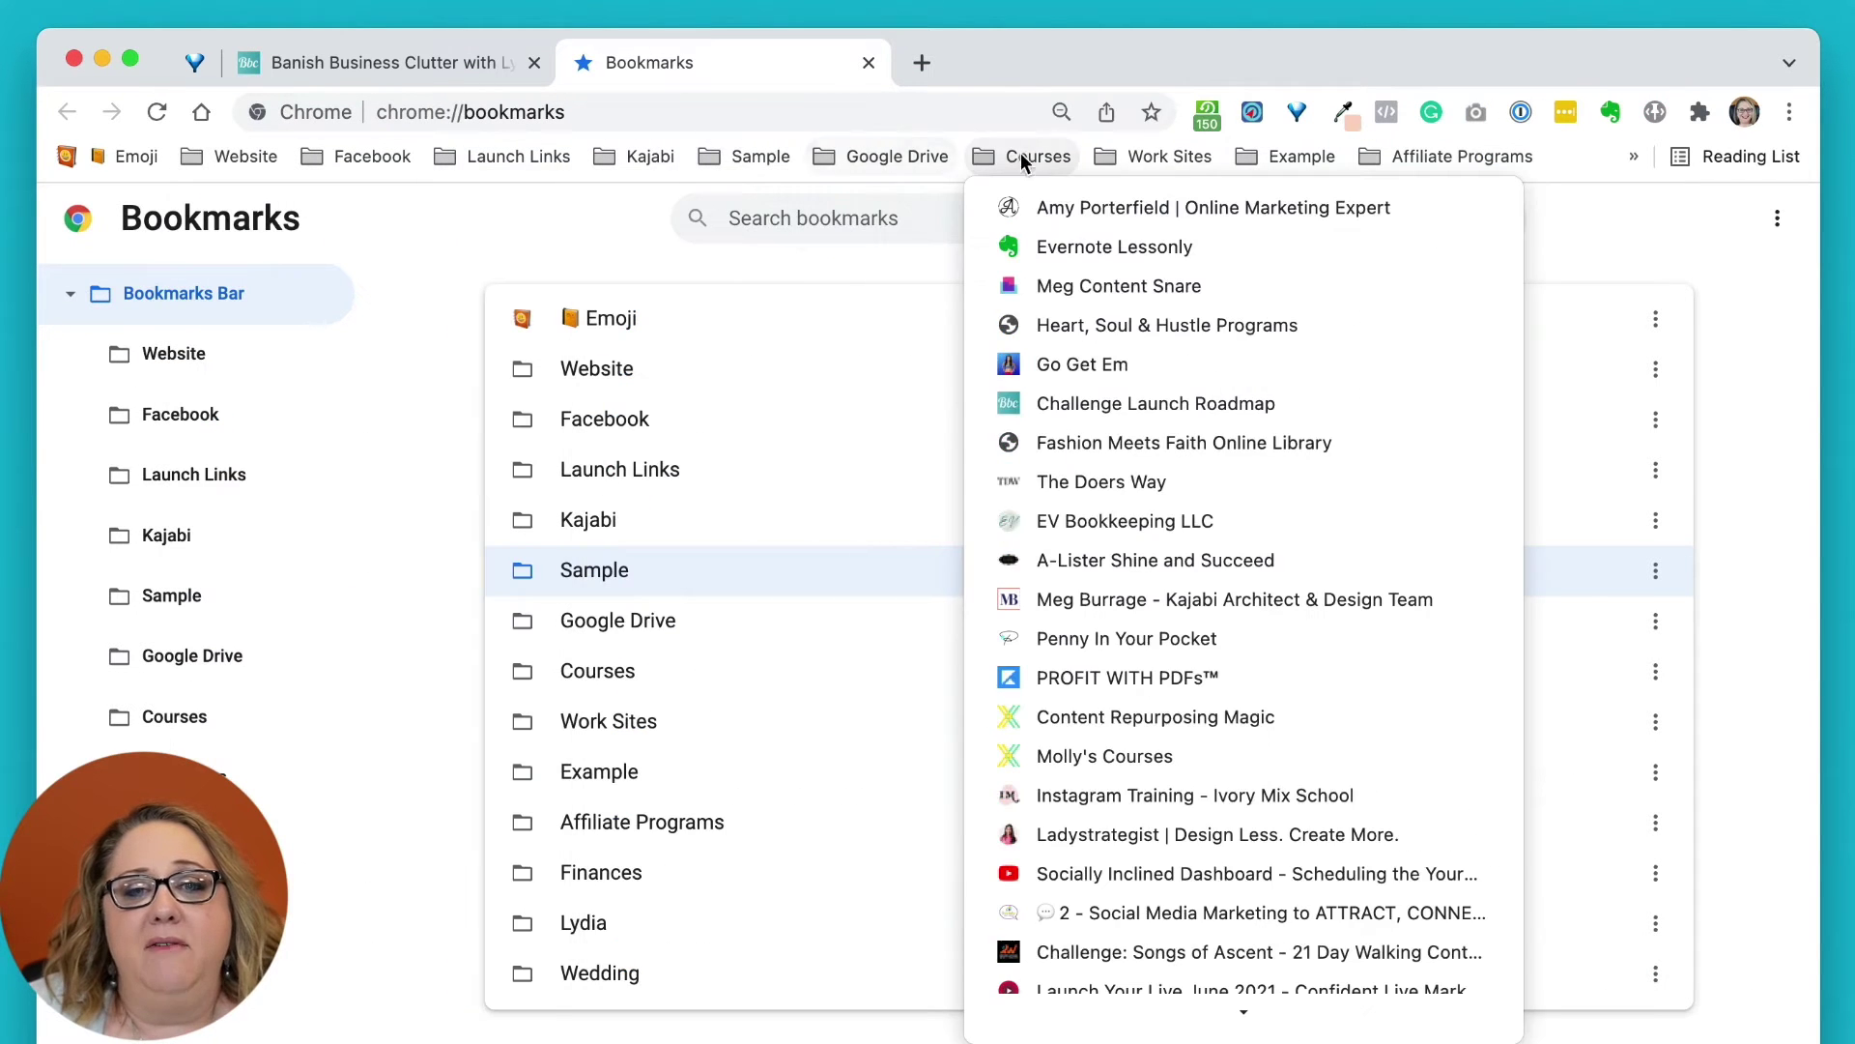
pyautogui.moveTo(1202, 160)
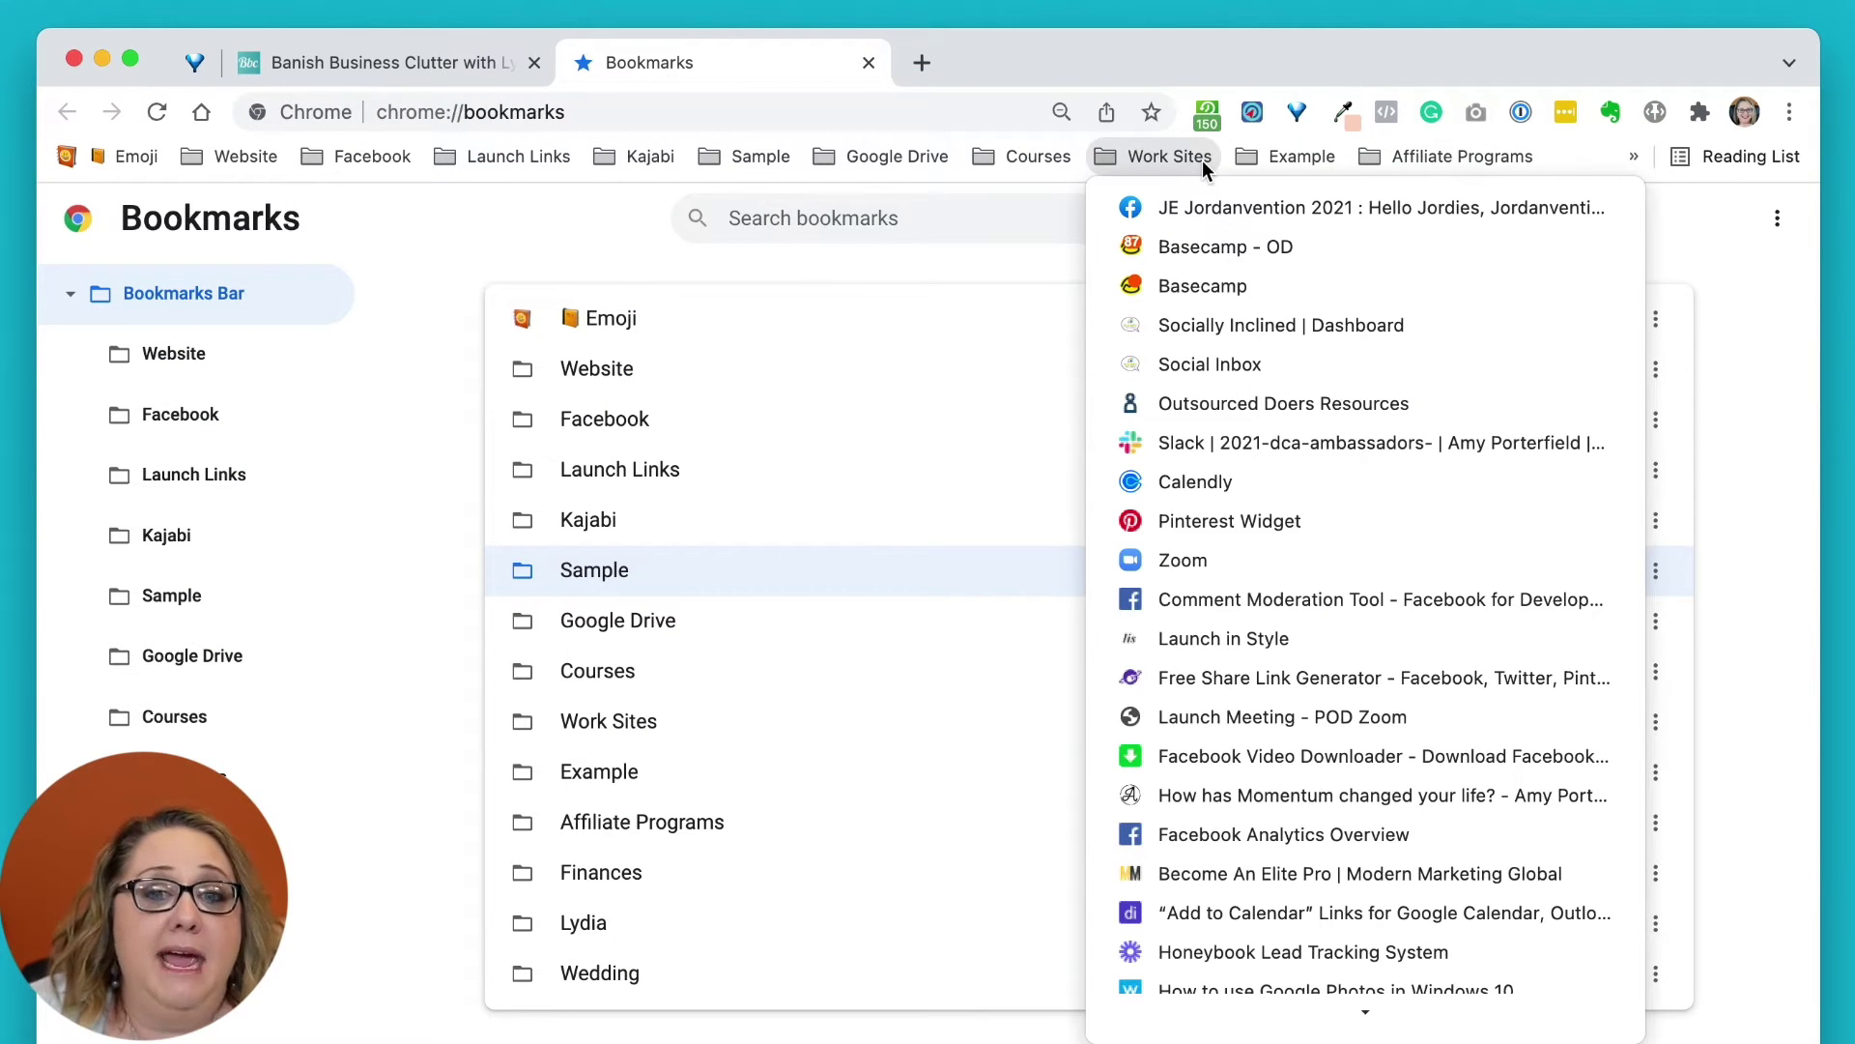
pyautogui.moveTo(1519, 166)
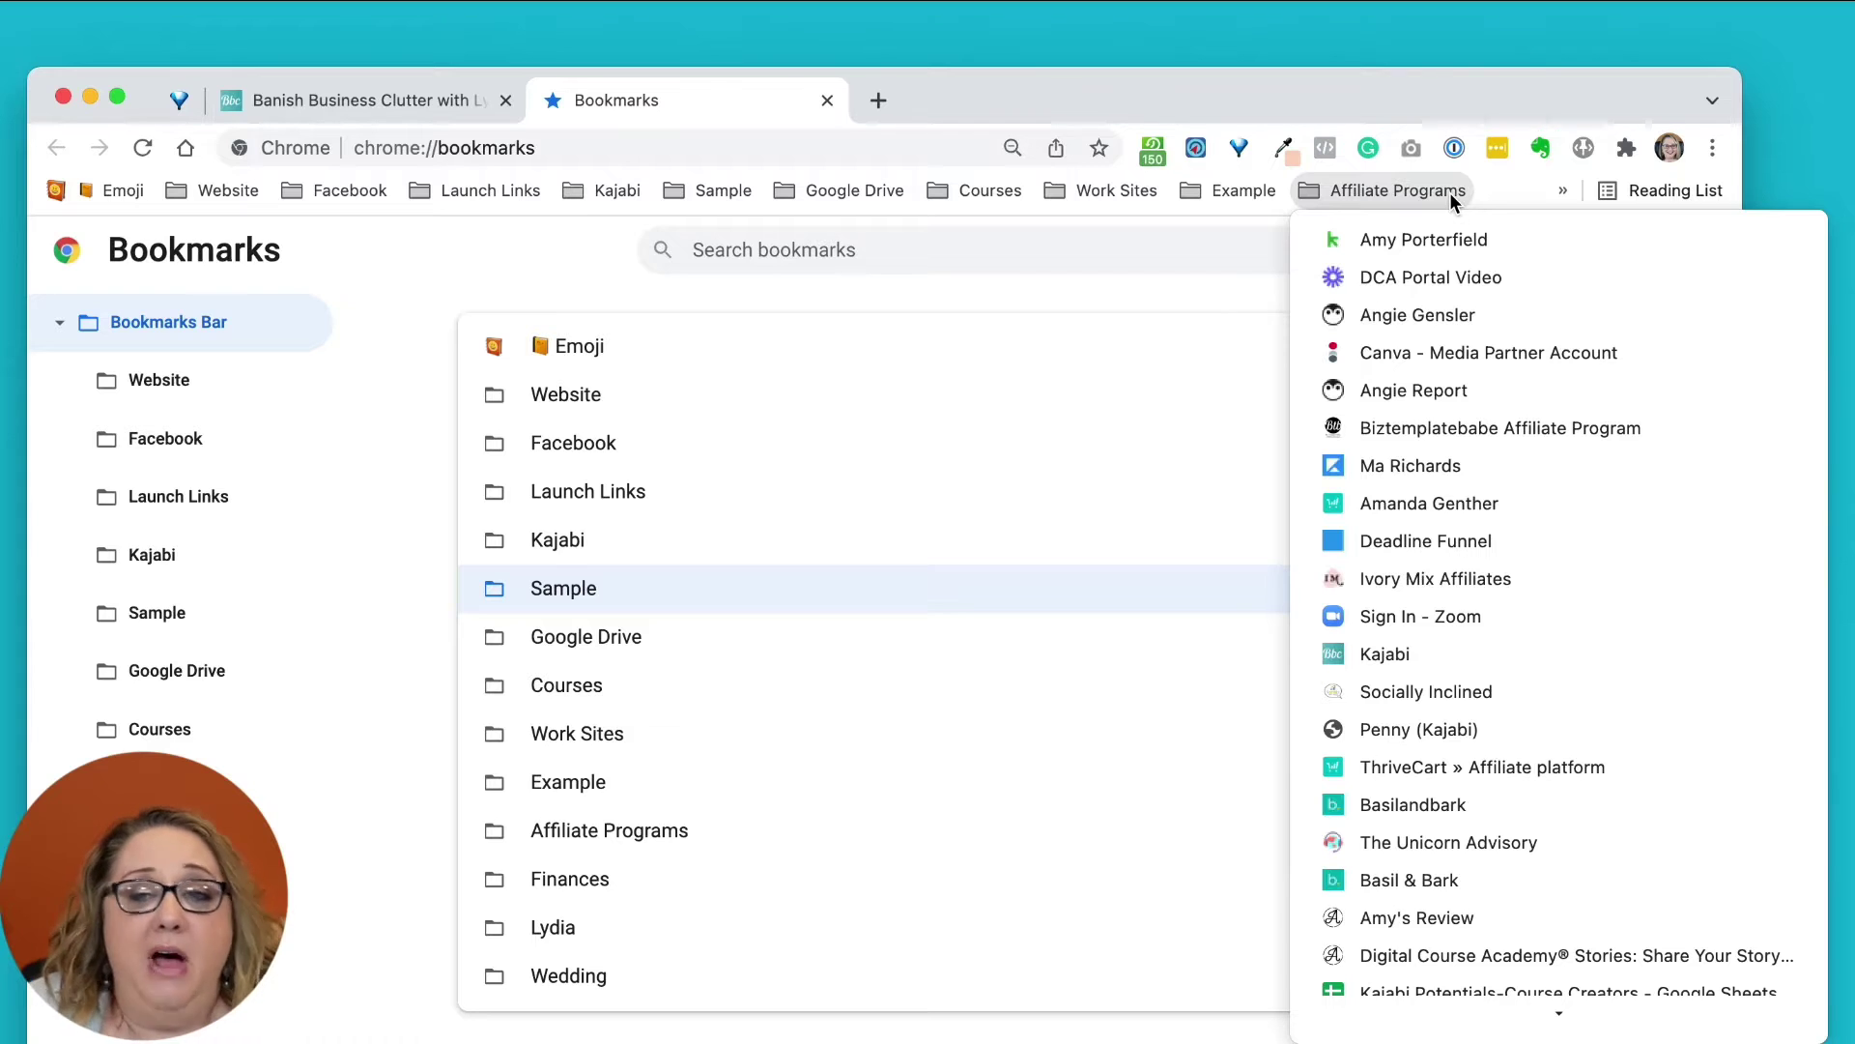
pyautogui.moveTo(1561, 192)
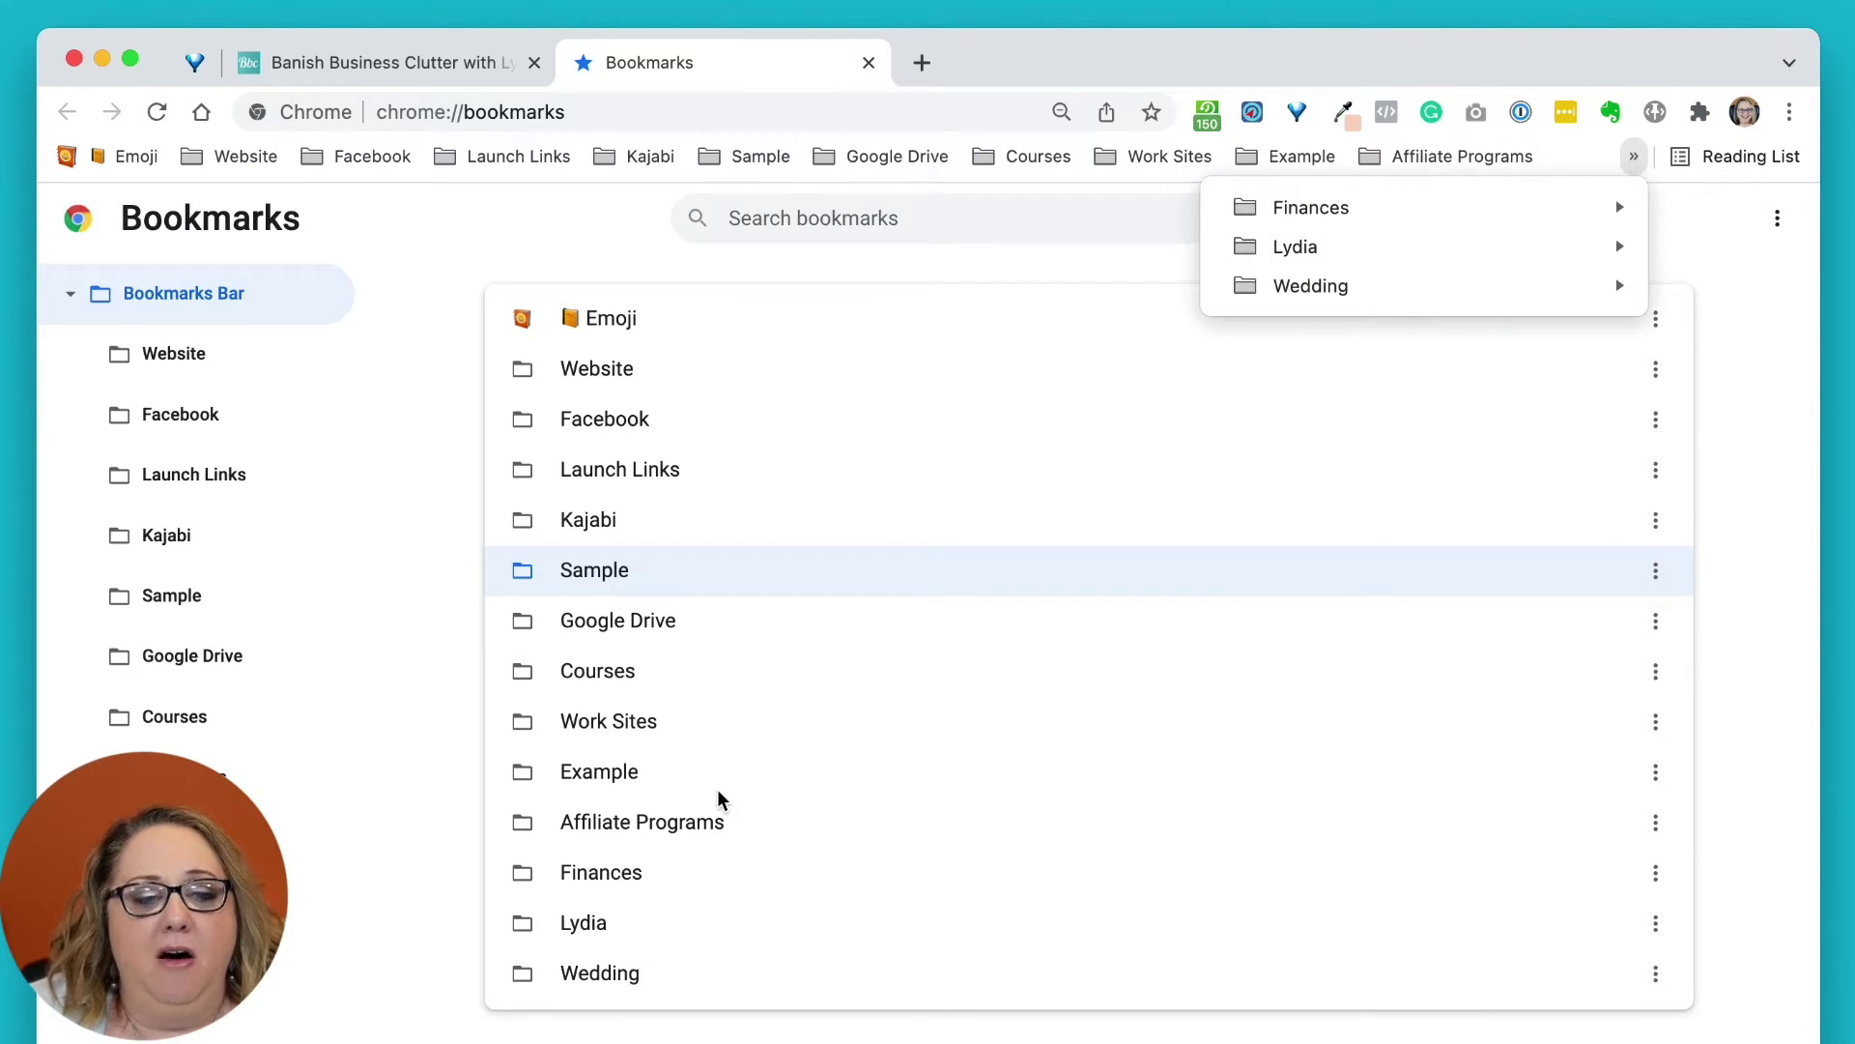
# - Drag the owner's folder row up to just below Kajabi in the Bookmark Manager
pyautogui.click(592, 925)
pyautogui.moveTo(593, 924); pyautogui.dragTo(600, 708)
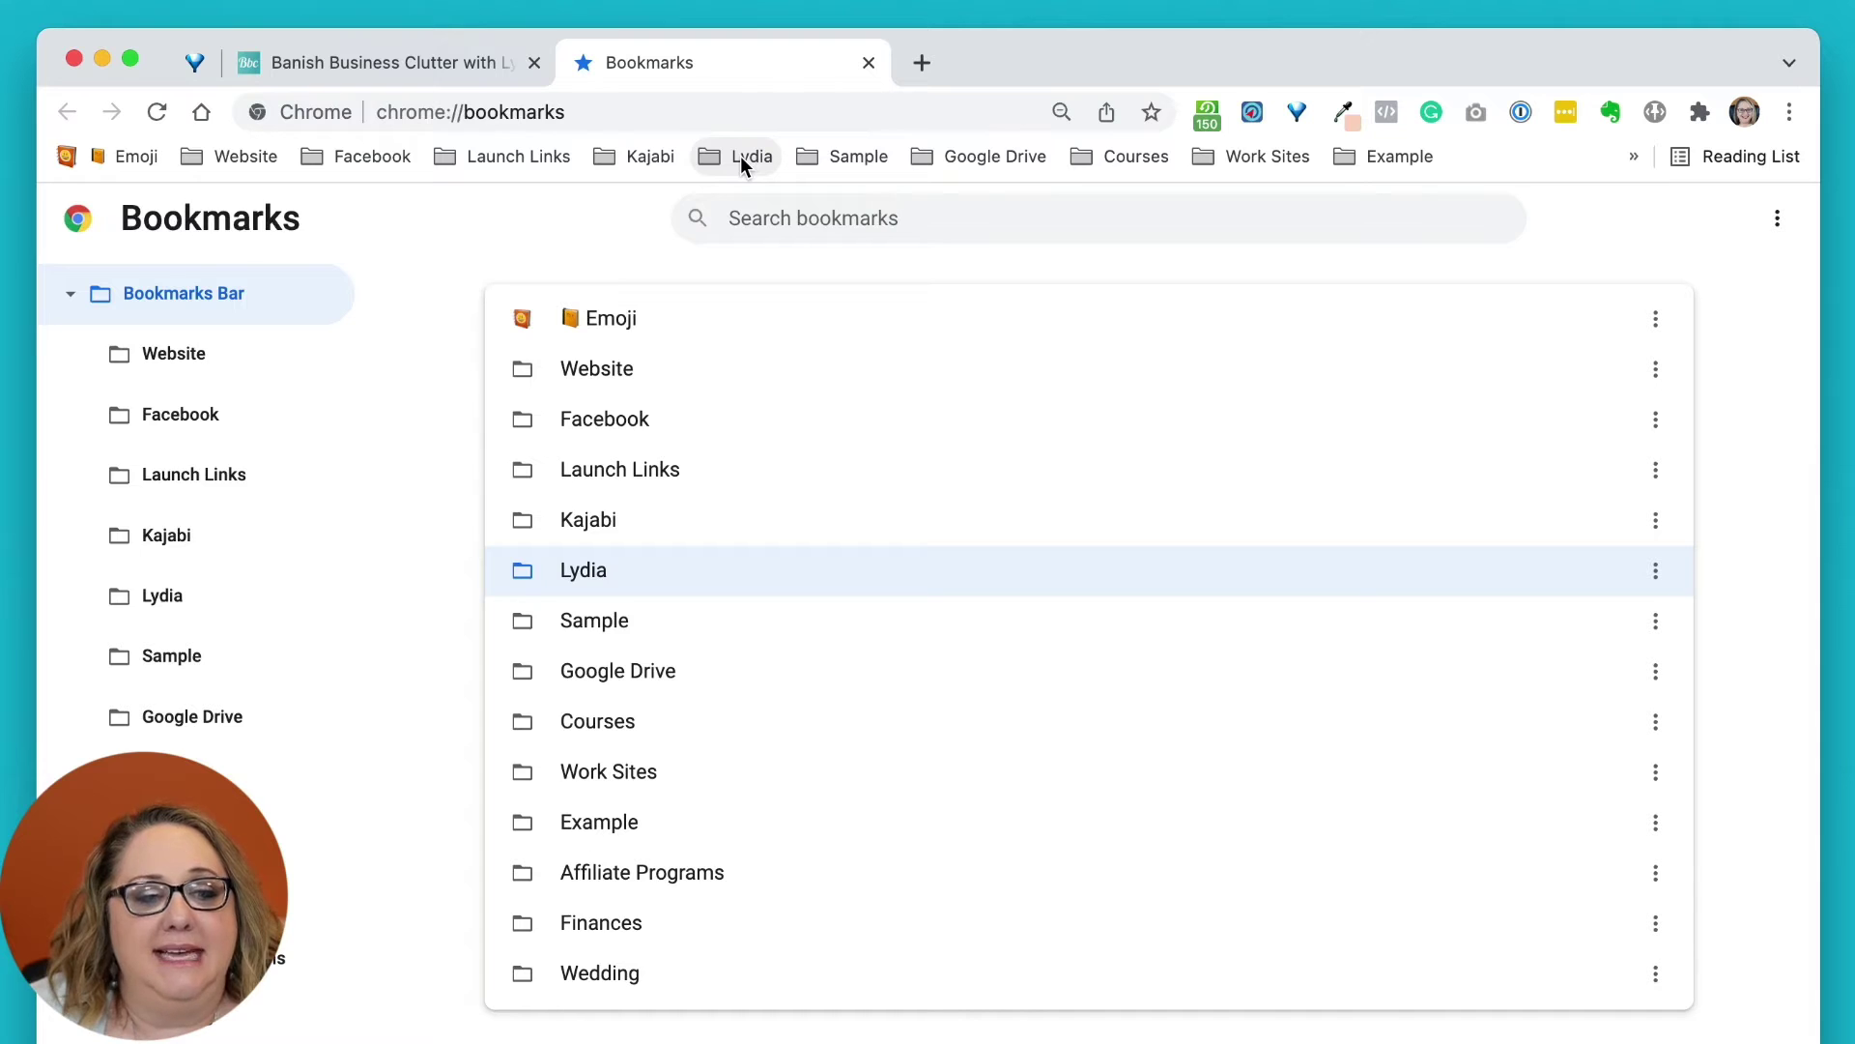
# - Go to the Banish Business Clutter site's Kajabi page and open the Website bookmark folder
pyautogui.click(920, 62)
pyautogui.click(346, 62)
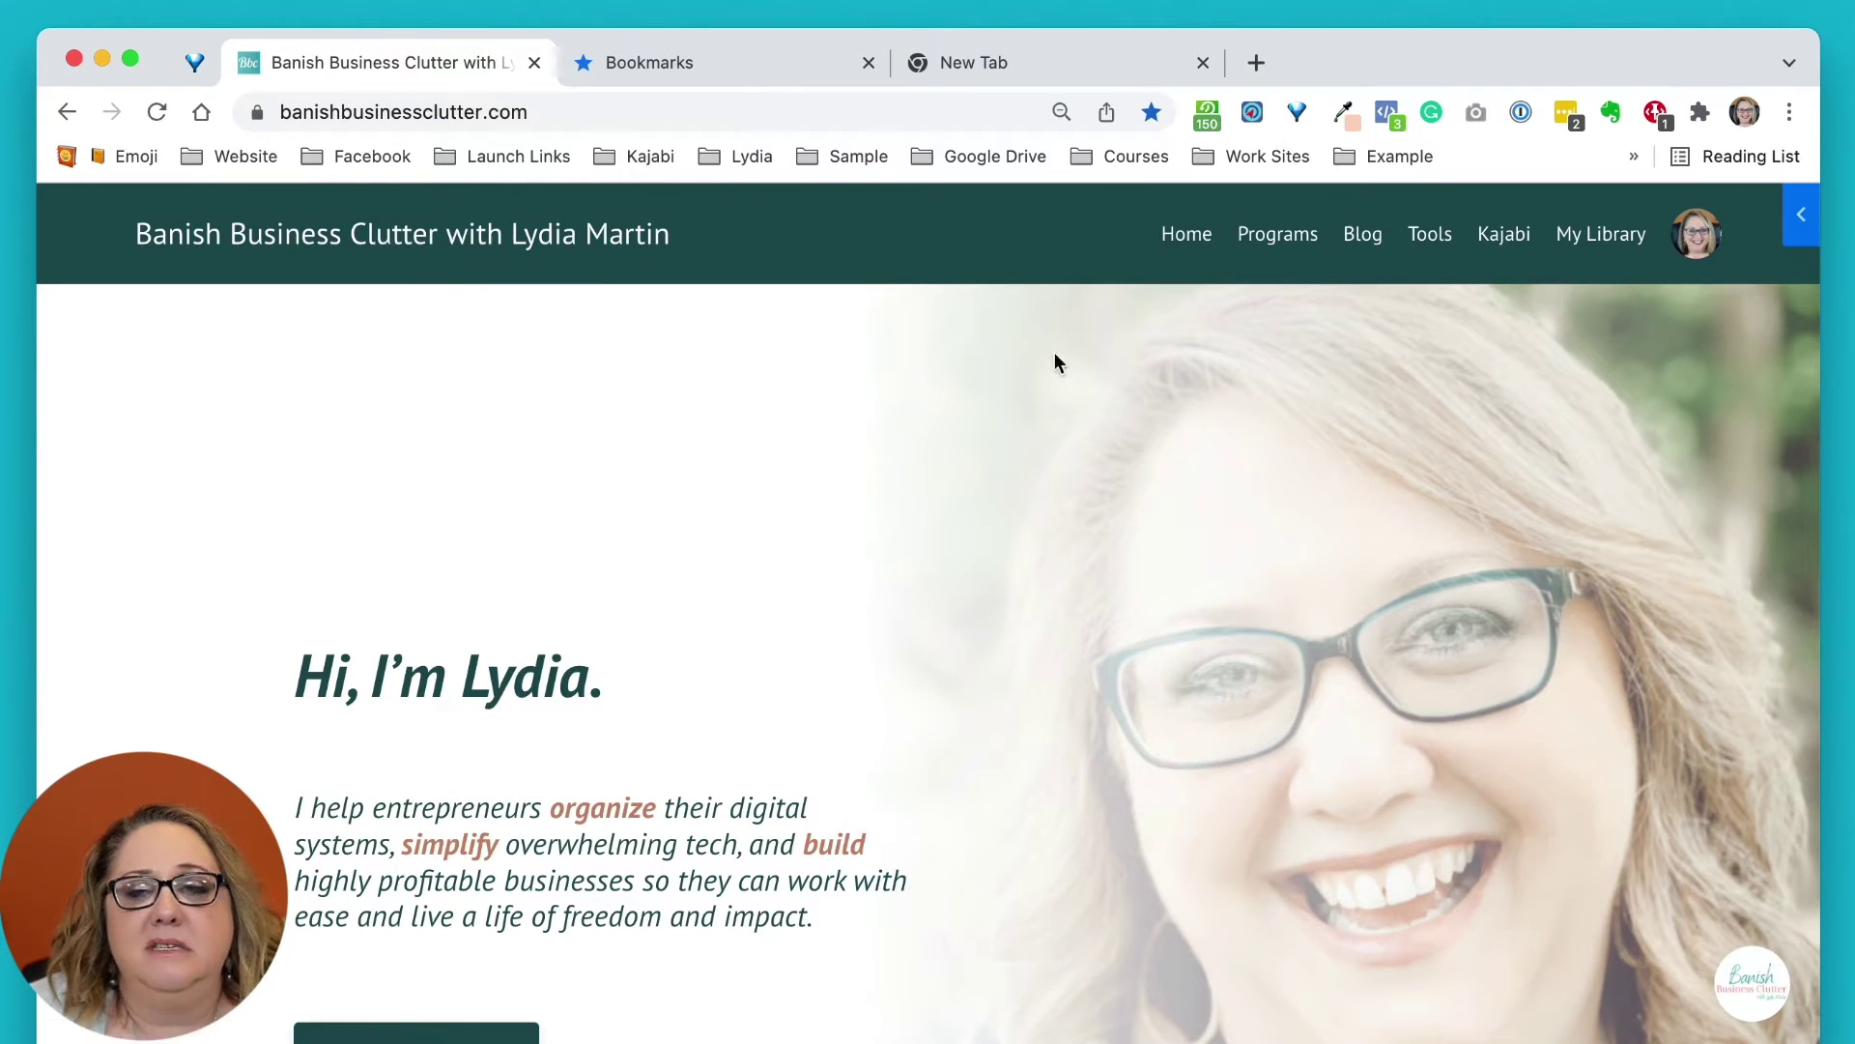
pyautogui.click(1353, 236)
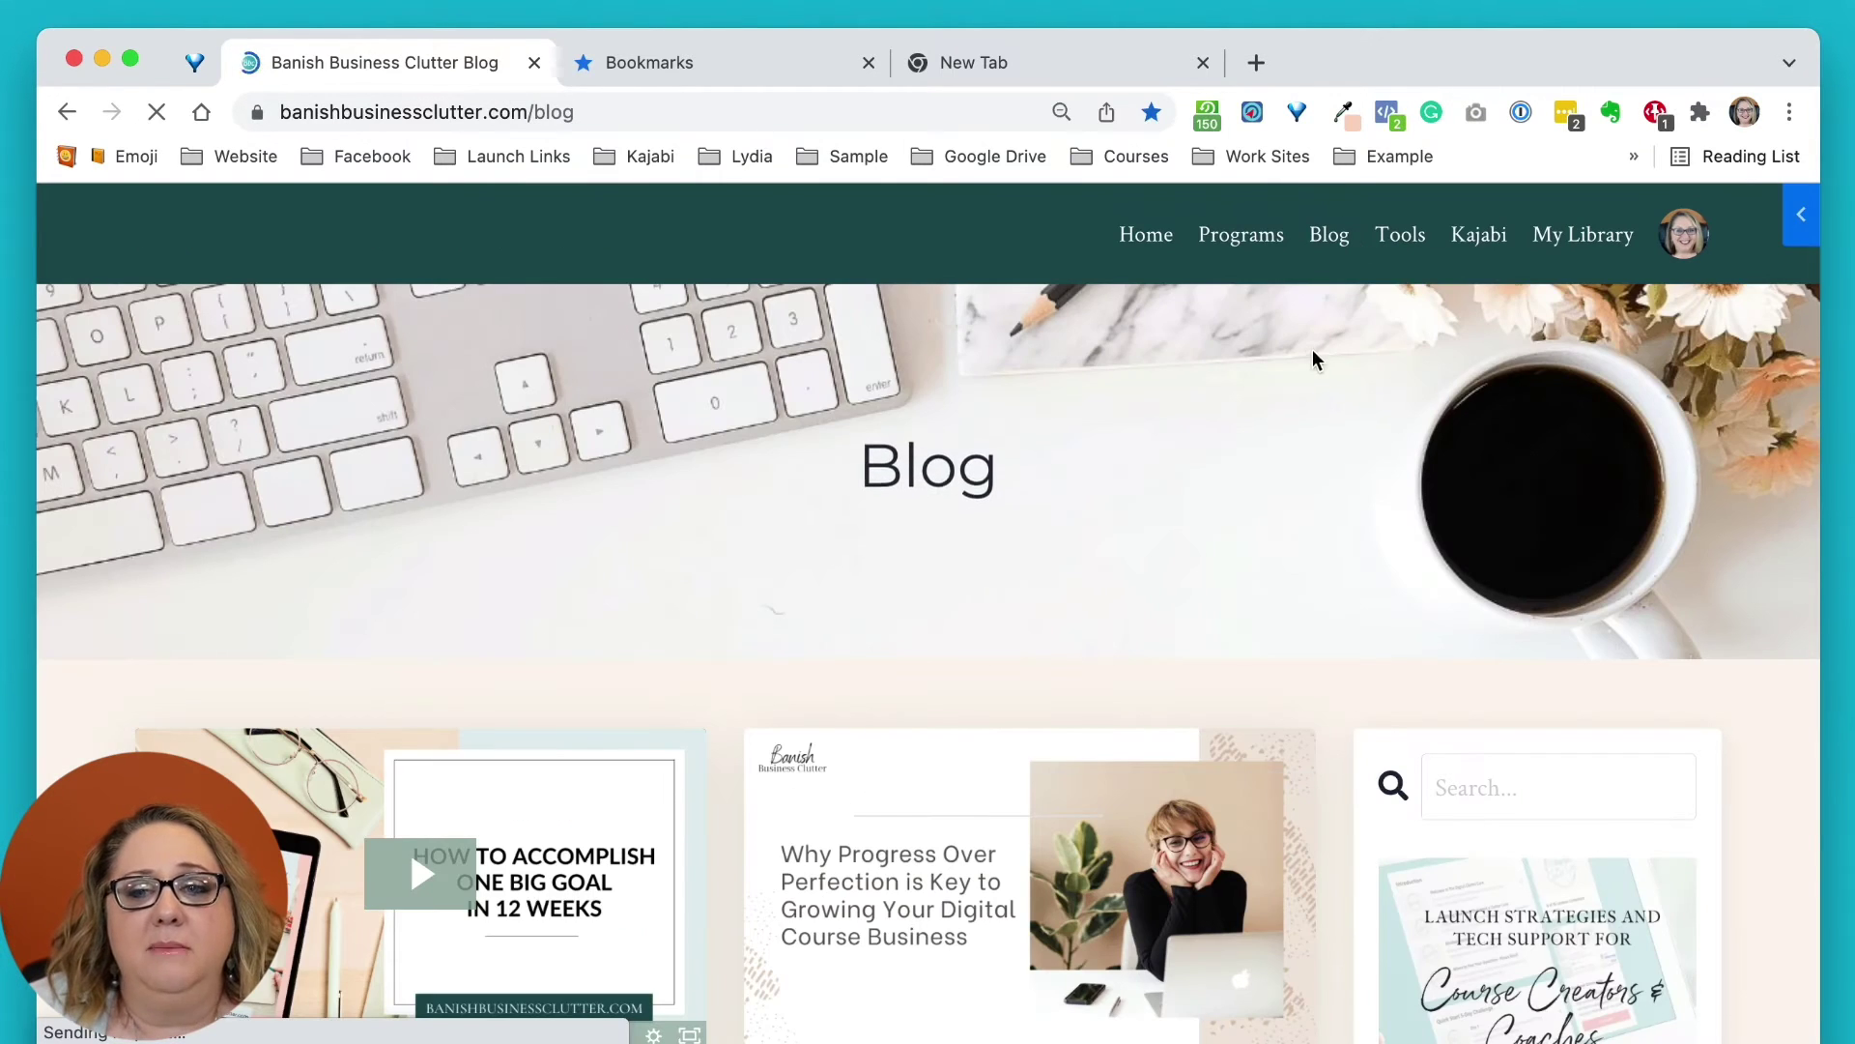
pyautogui.click(1500, 243)
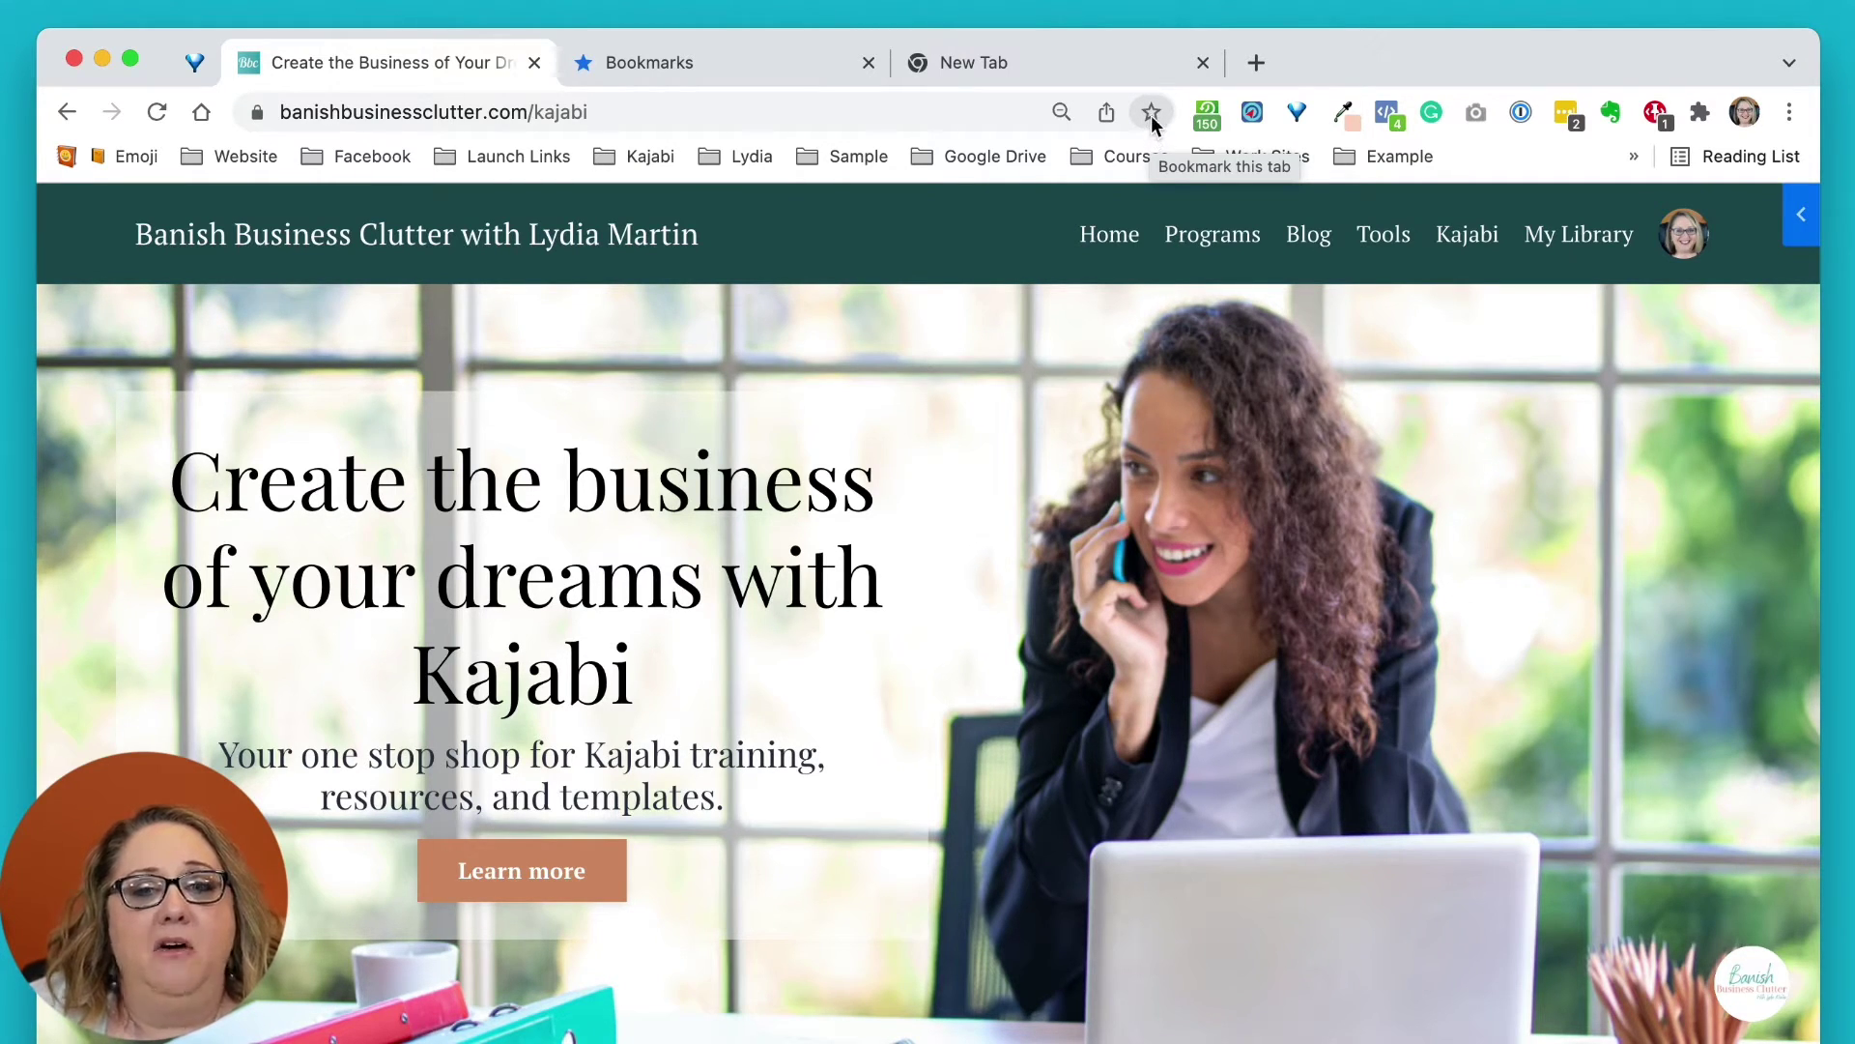
pyautogui.click(253, 153)
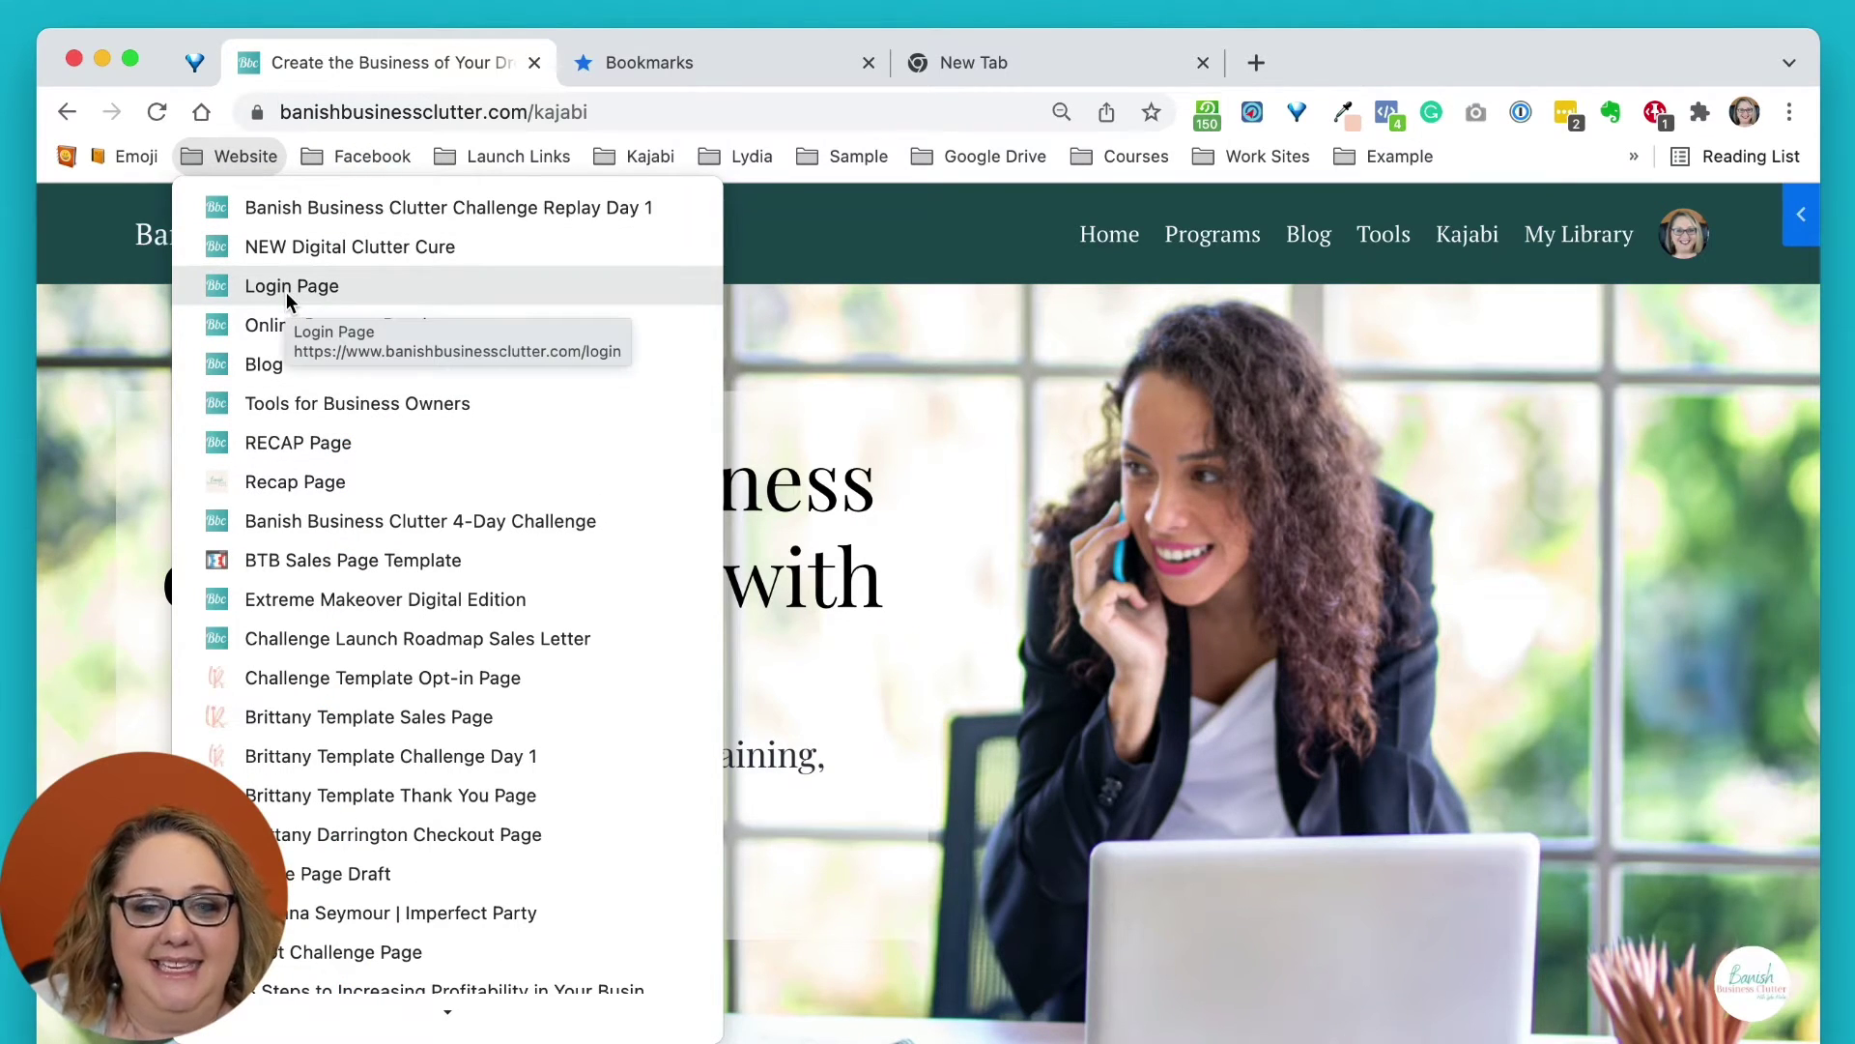
# - Star the Kajabi page, rename it 'Kajabi Tools Page', and save it into the Website folder
pyautogui.moveTo(1121, 155)
pyautogui.click(1150, 114)
pyautogui.click(1150, 114)
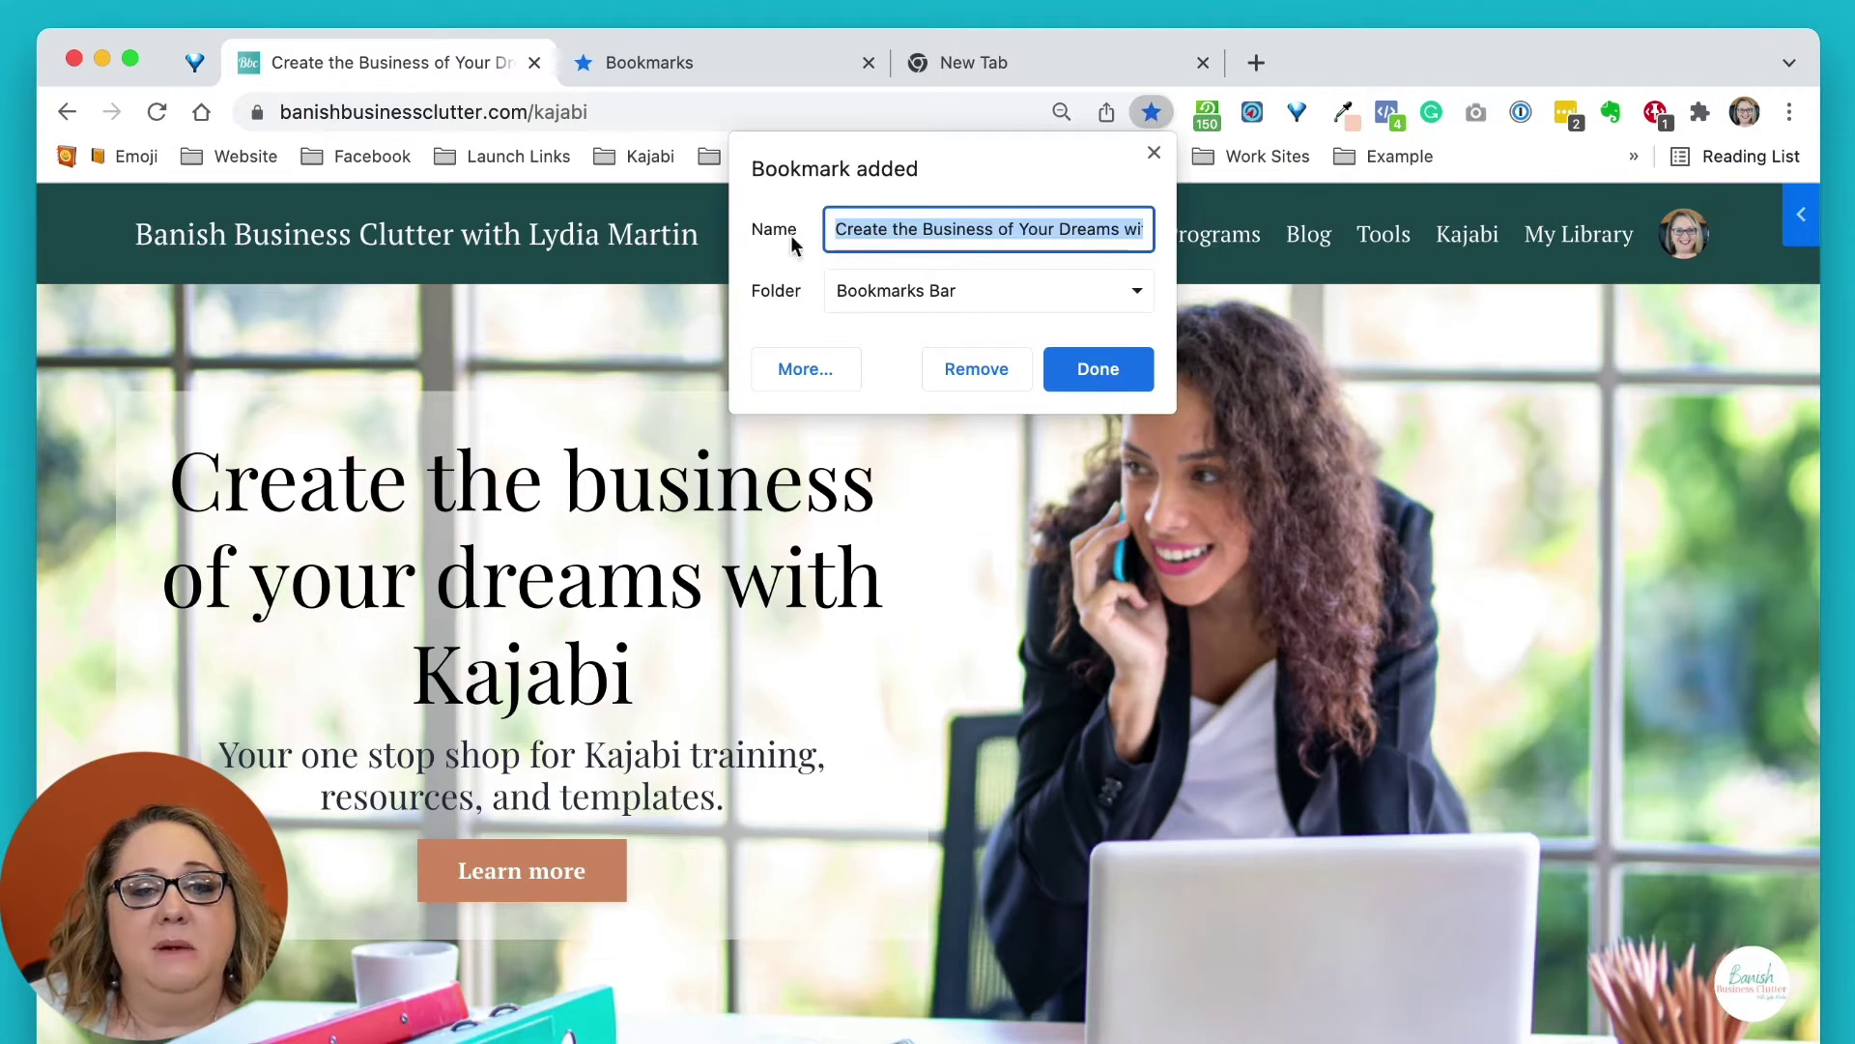
pyautogui.tripleClick(1044, 237)
pyautogui.write('K')
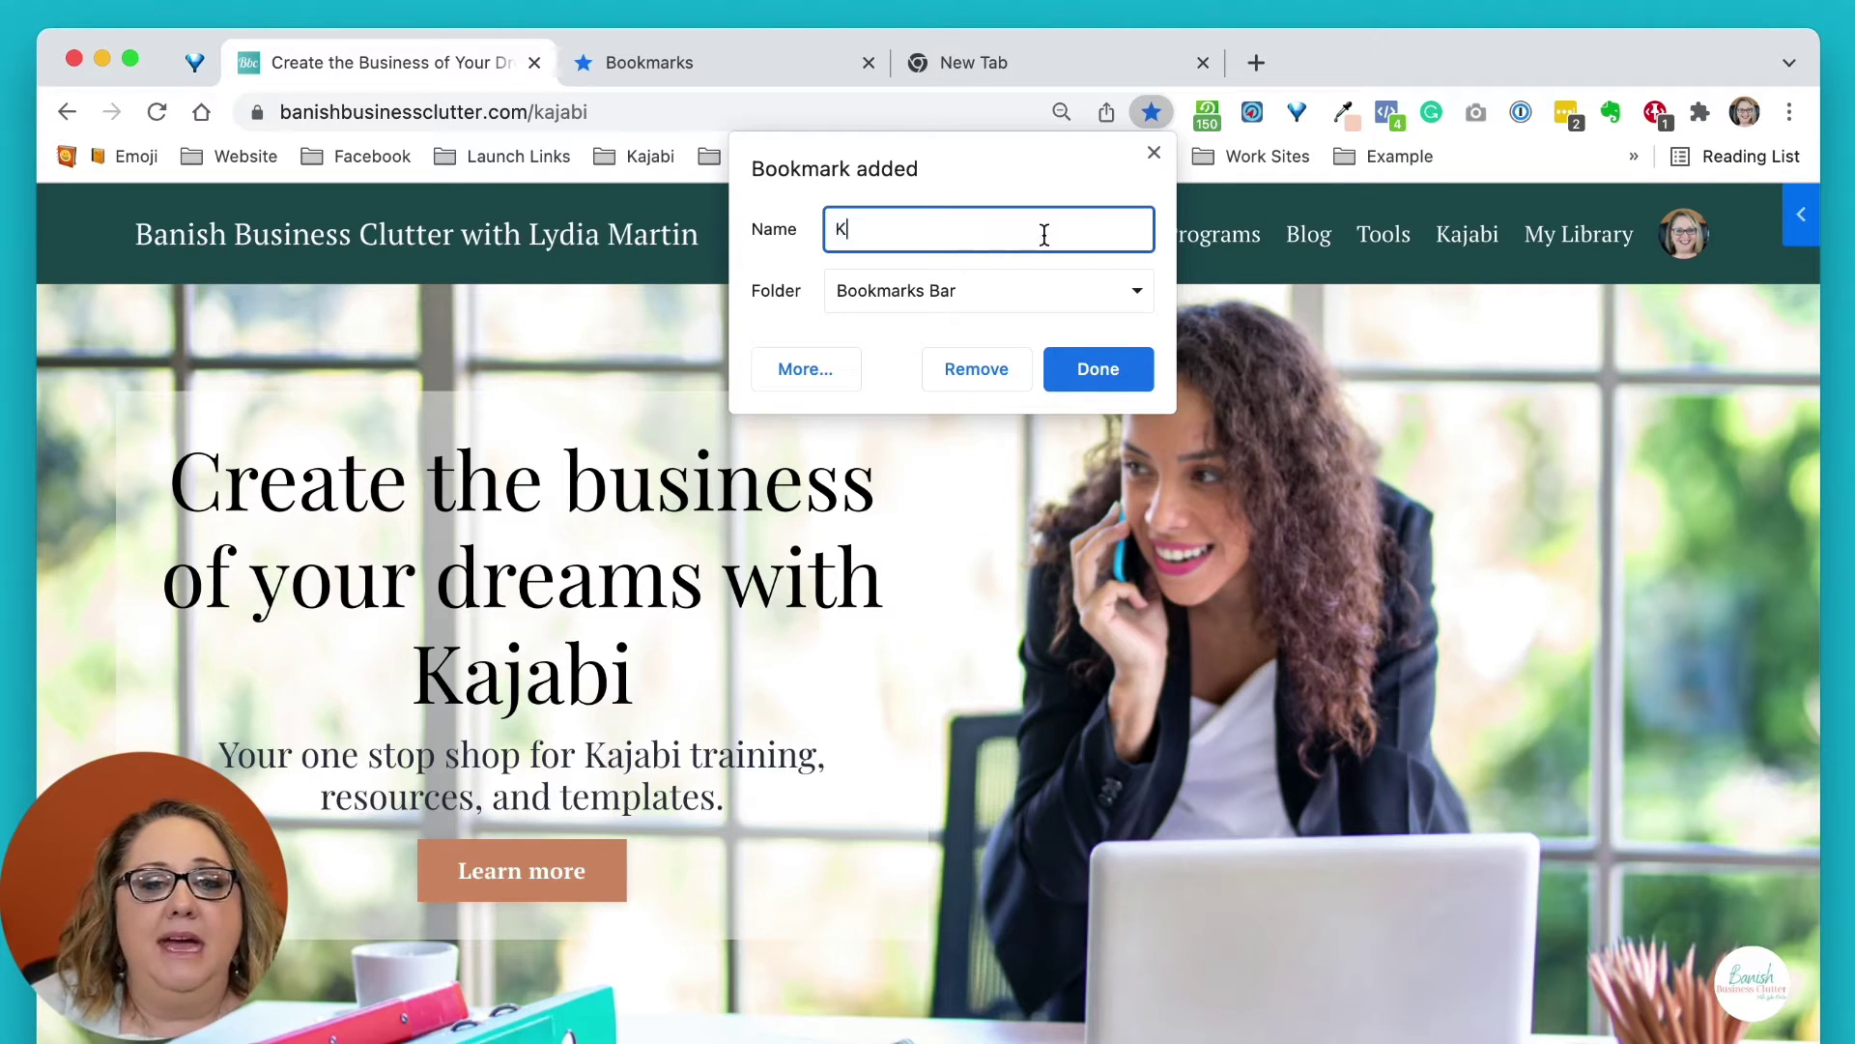
pyautogui.write('ajabi Tools Page')
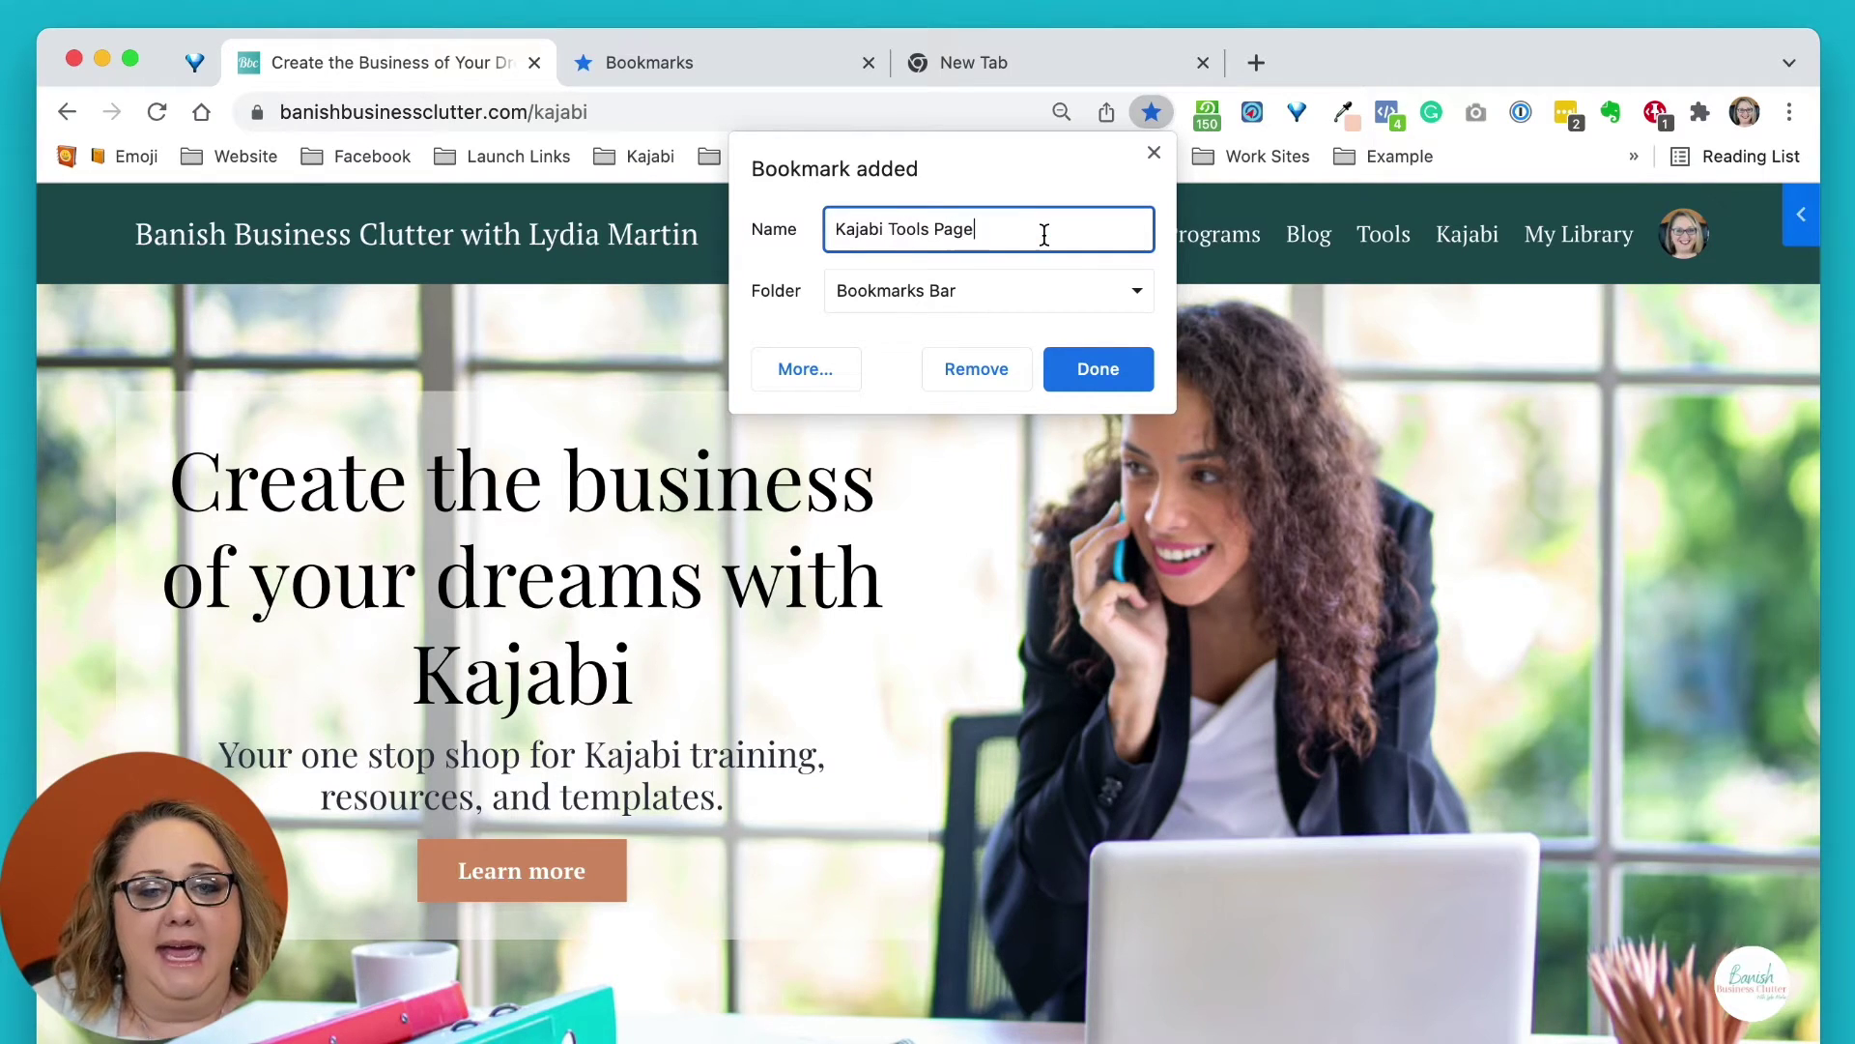
pyautogui.click(942, 291)
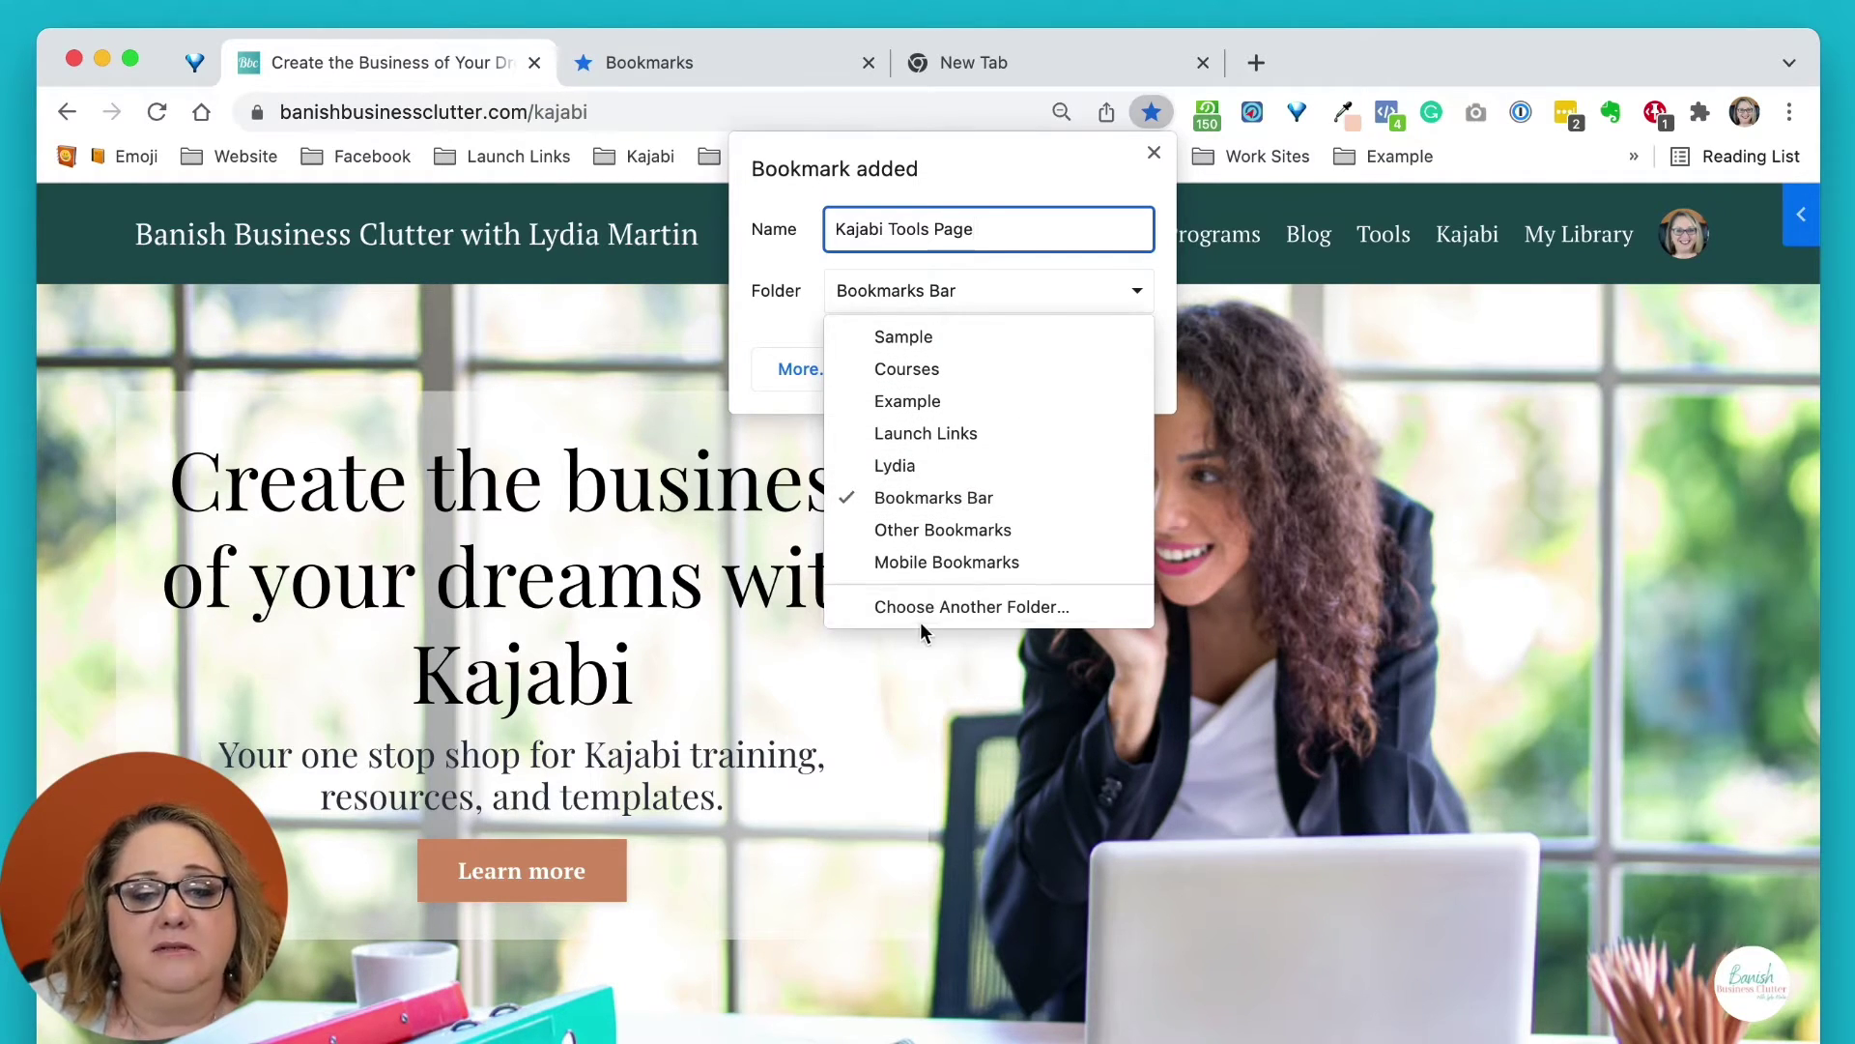
pyautogui.click(980, 603)
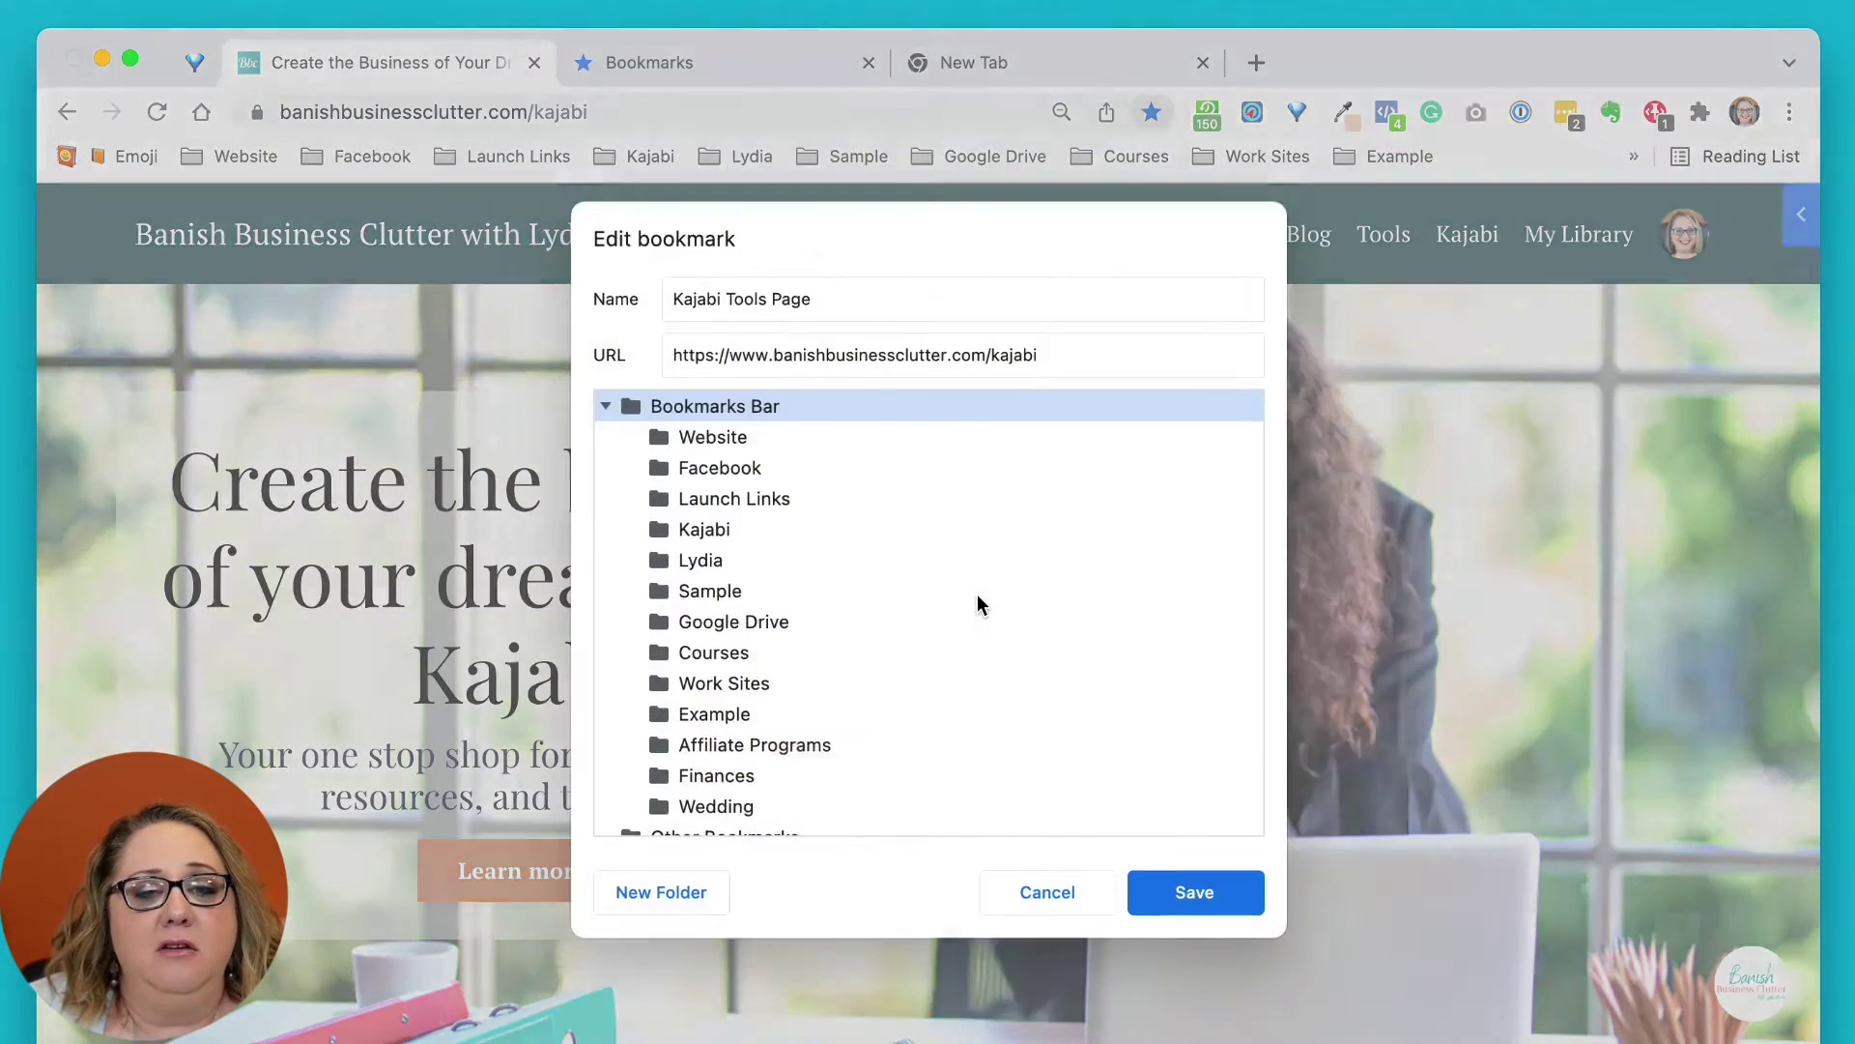
pyautogui.click(711, 446)
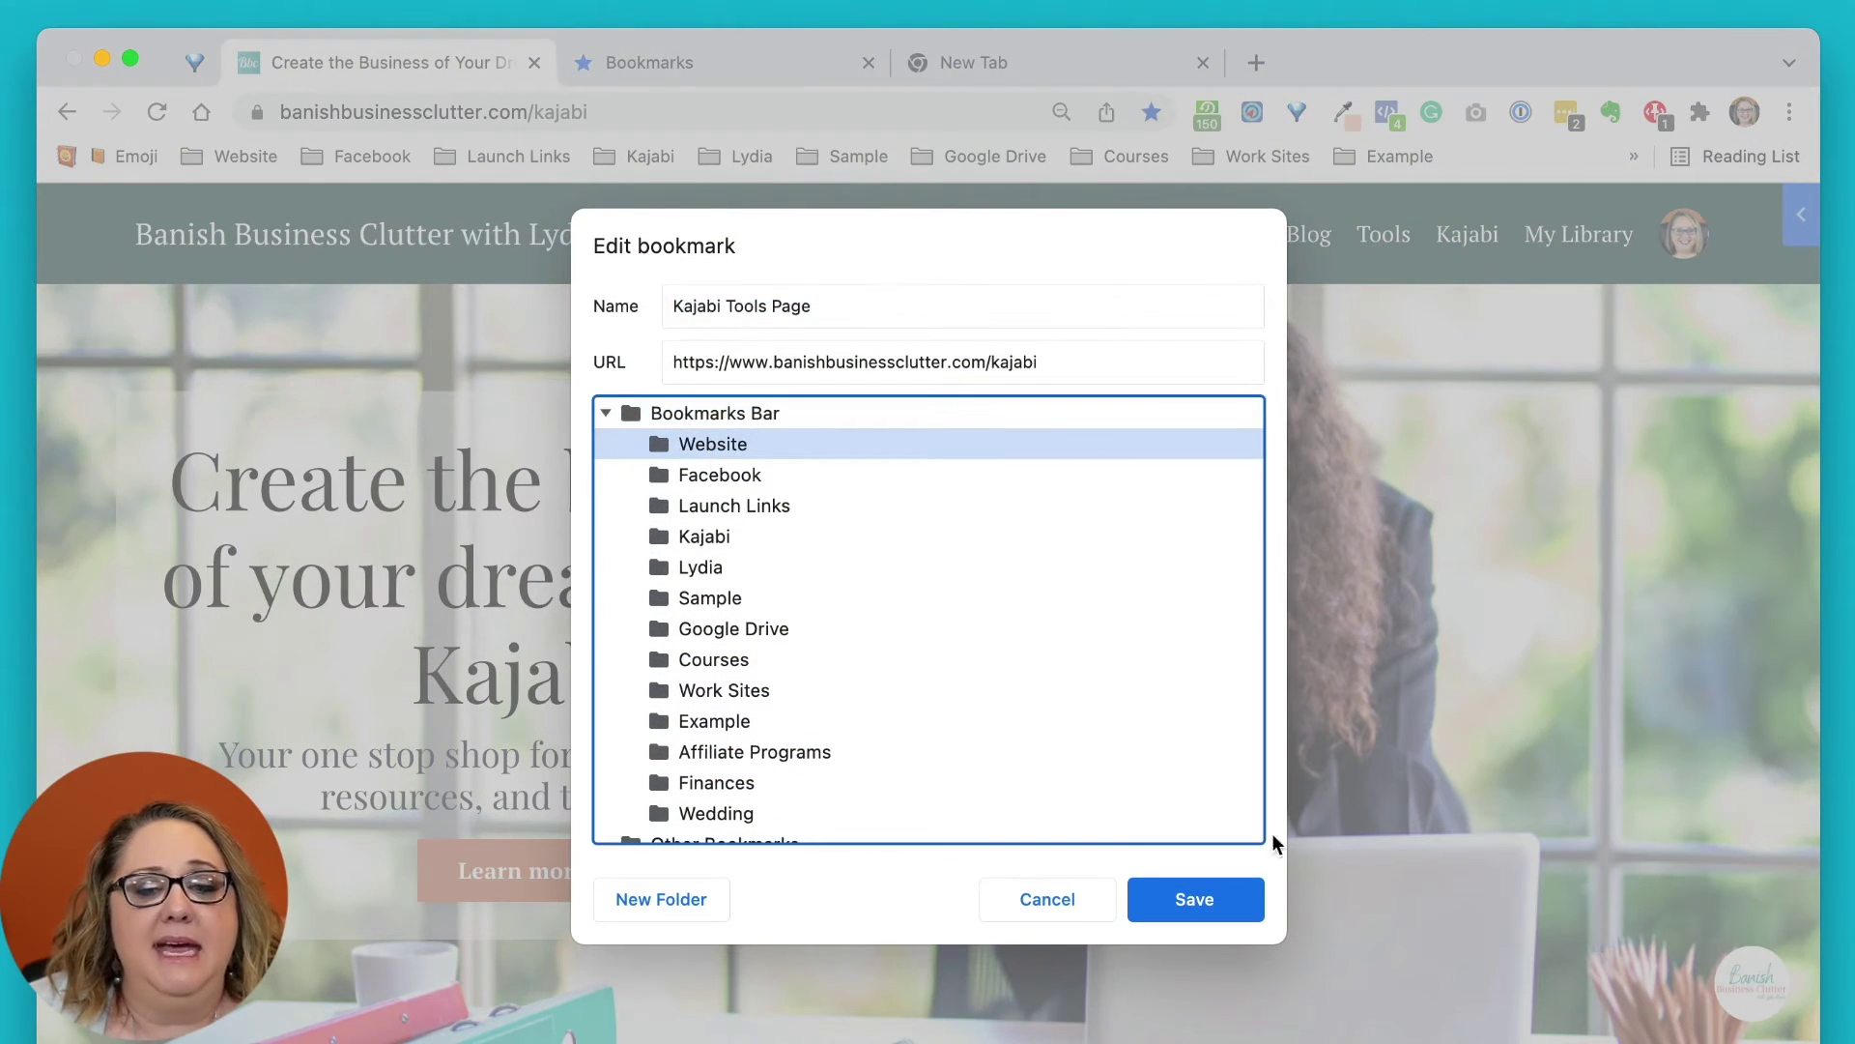
pyautogui.click(1203, 902)
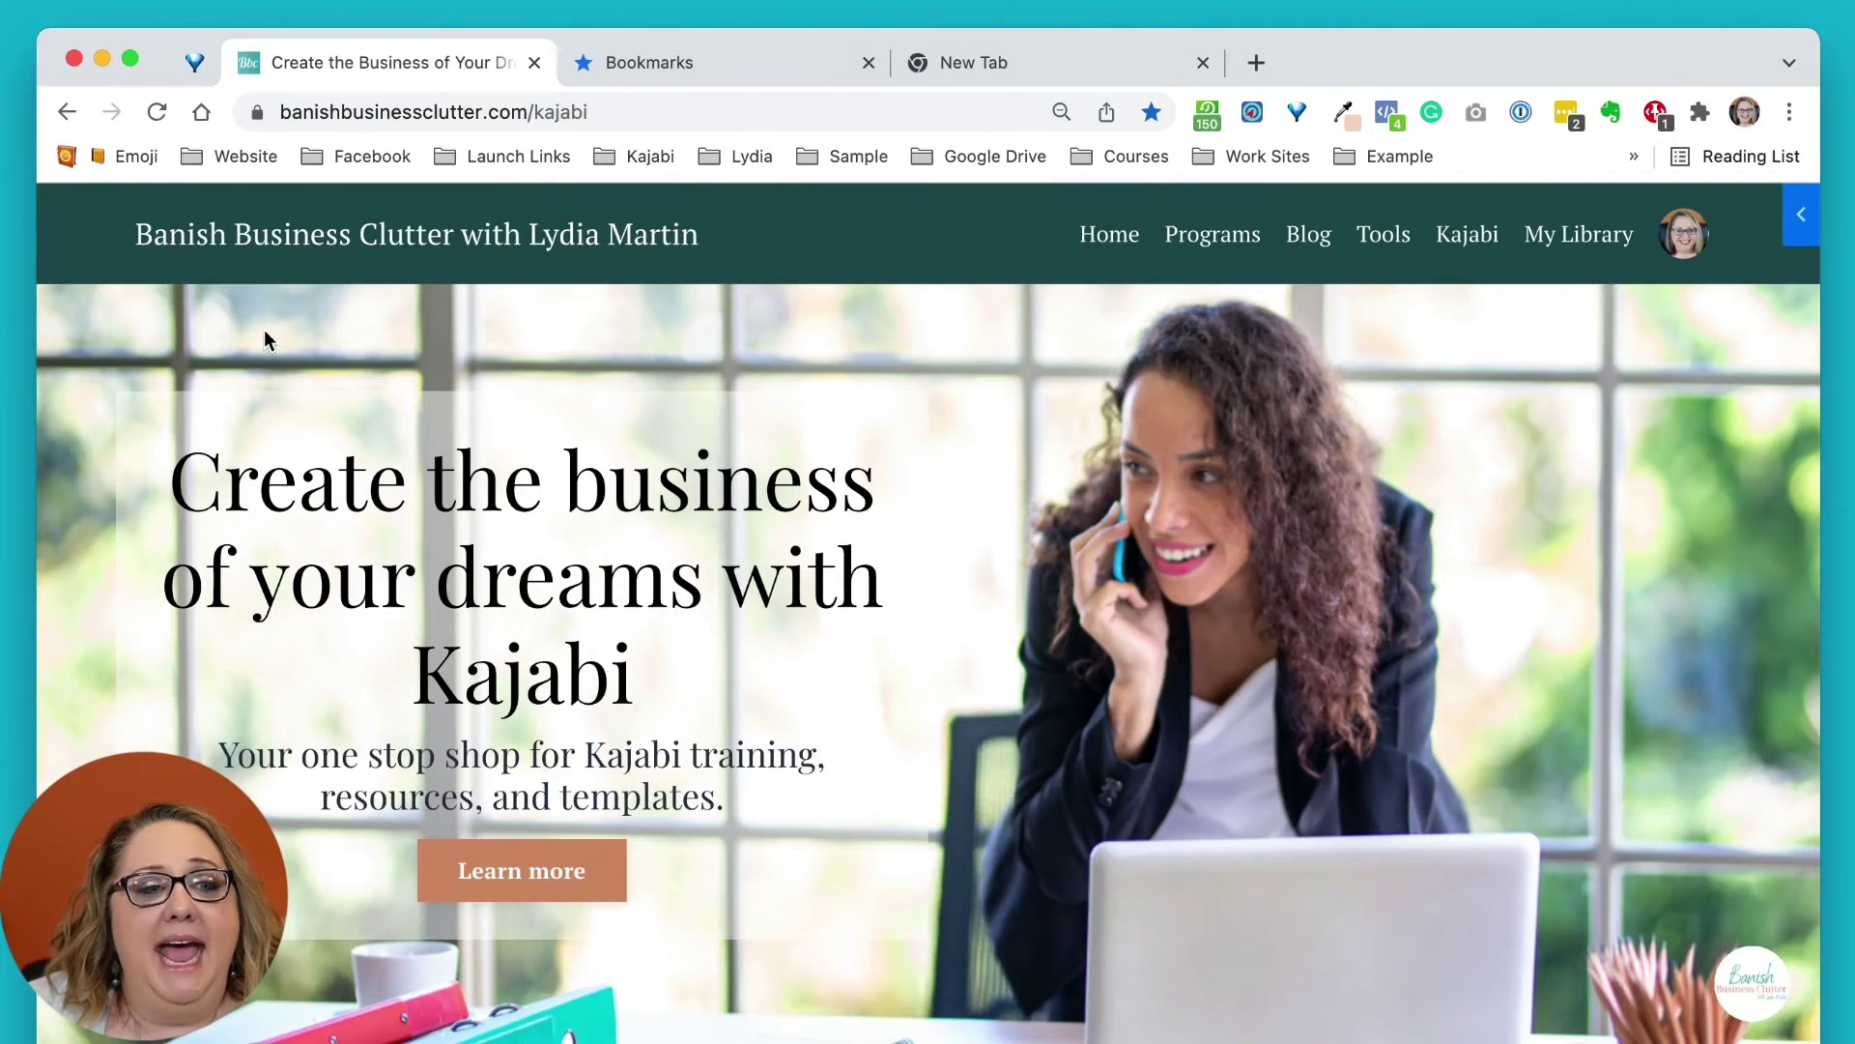
# - Drag Kajabi Tools Page near the top of the Website folder and check the new order
pyautogui.click(234, 160)
pyautogui.scroll(-5, 394, 665)
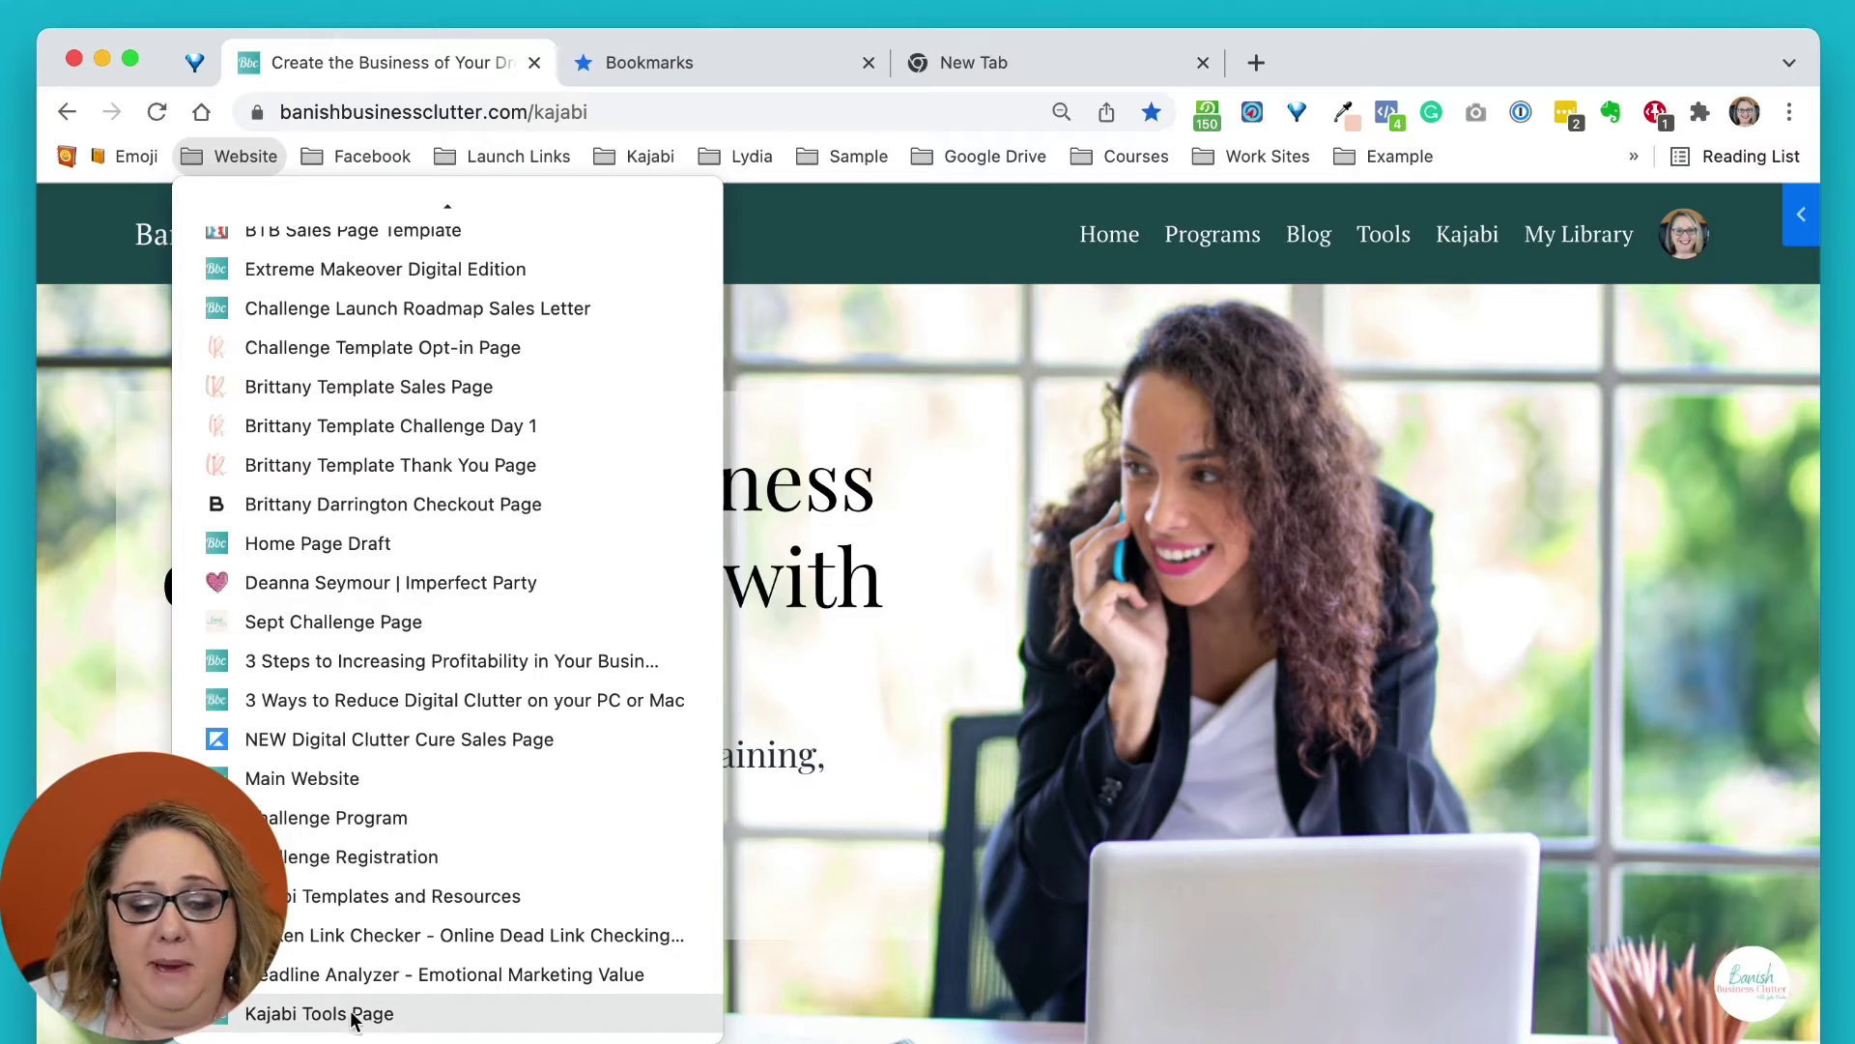
pyautogui.moveTo(330, 1015); pyautogui.dragTo(350, 755)
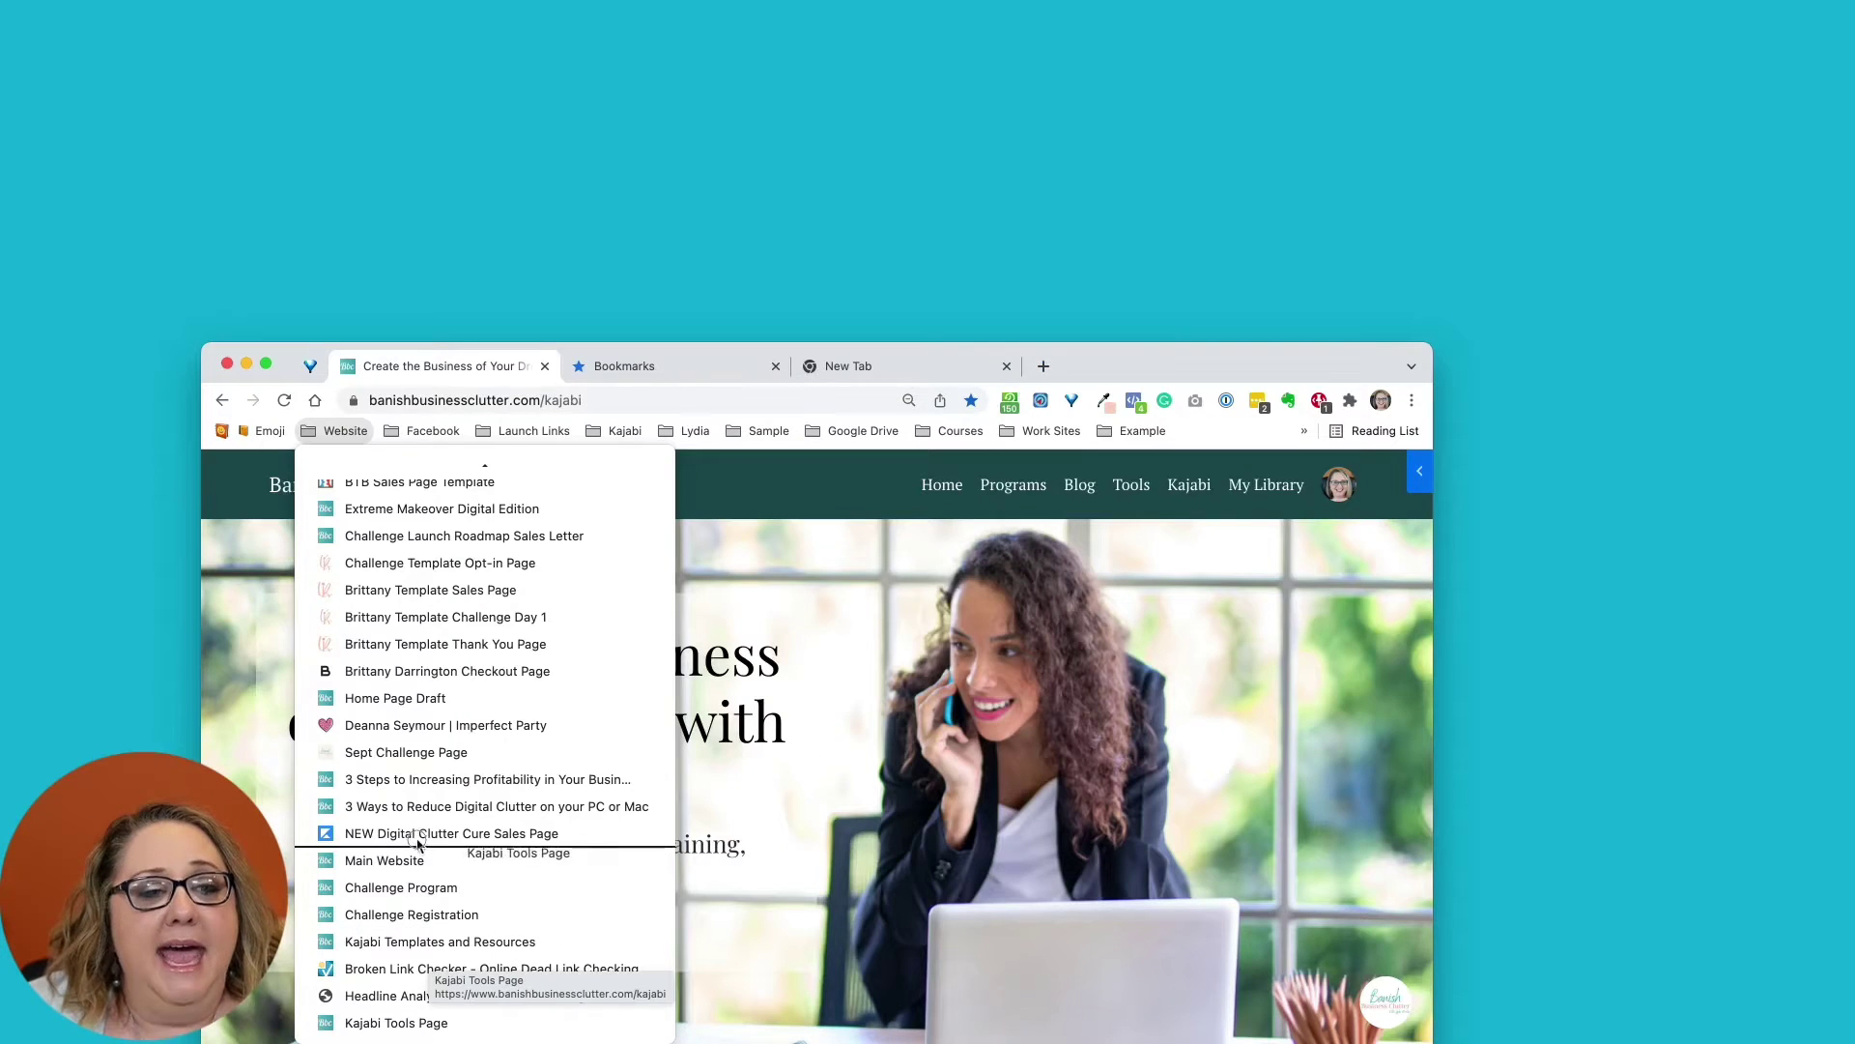
pyautogui.moveTo(418, 844); pyautogui.dragTo(401, 504)
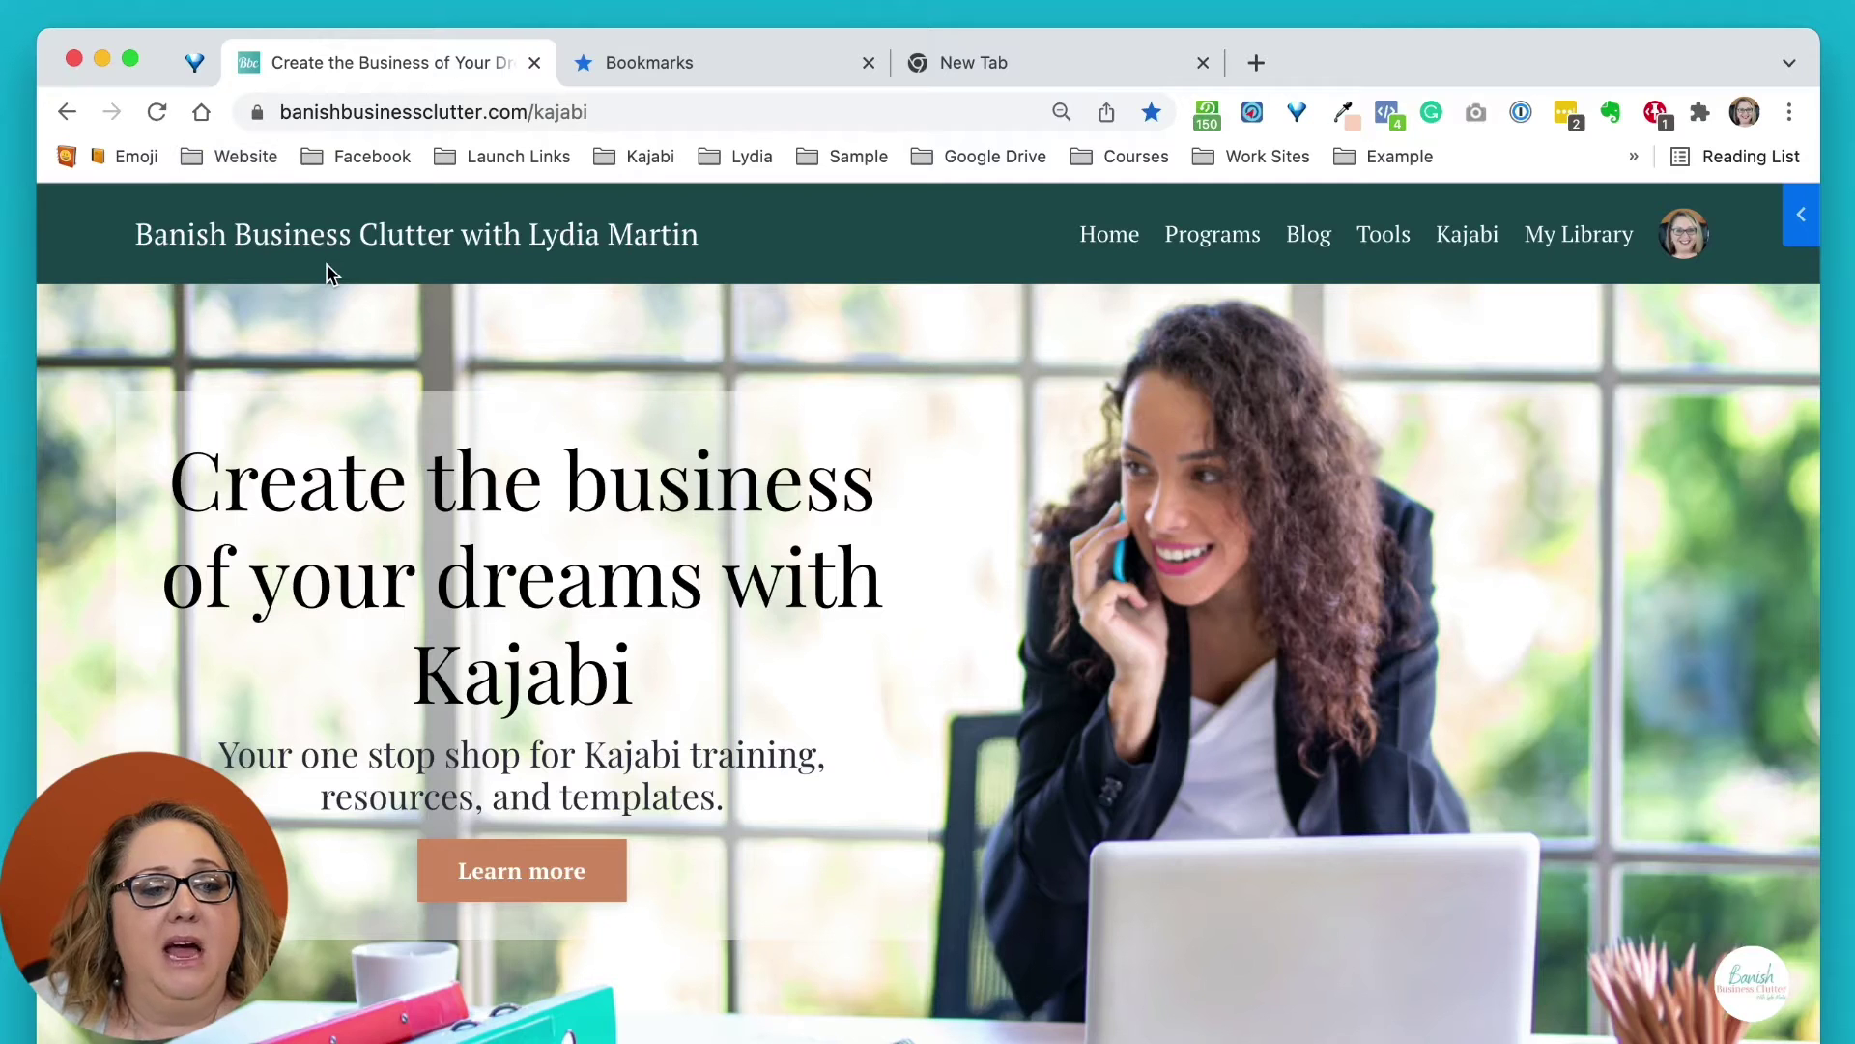
pyautogui.click(242, 154)
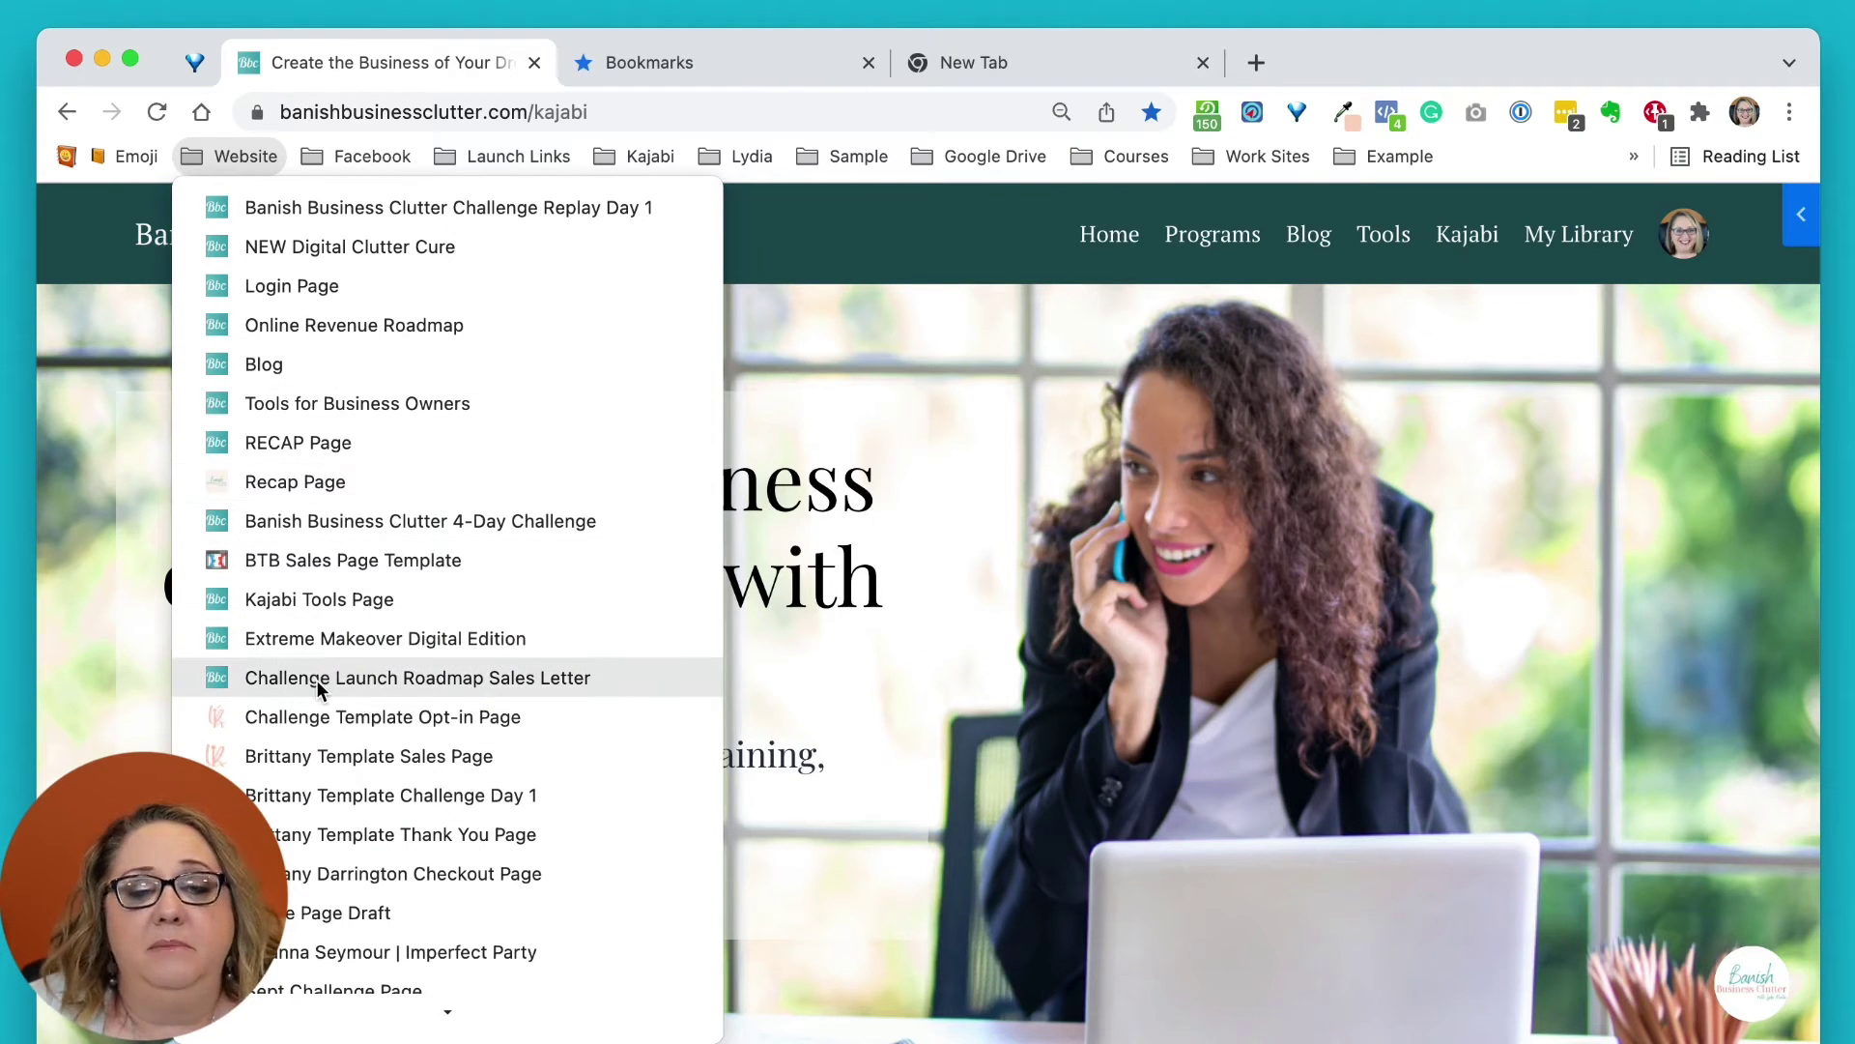
pyautogui.moveTo(672, 154)
pyautogui.click(717, 157)
pyautogui.rightClick(717, 156)
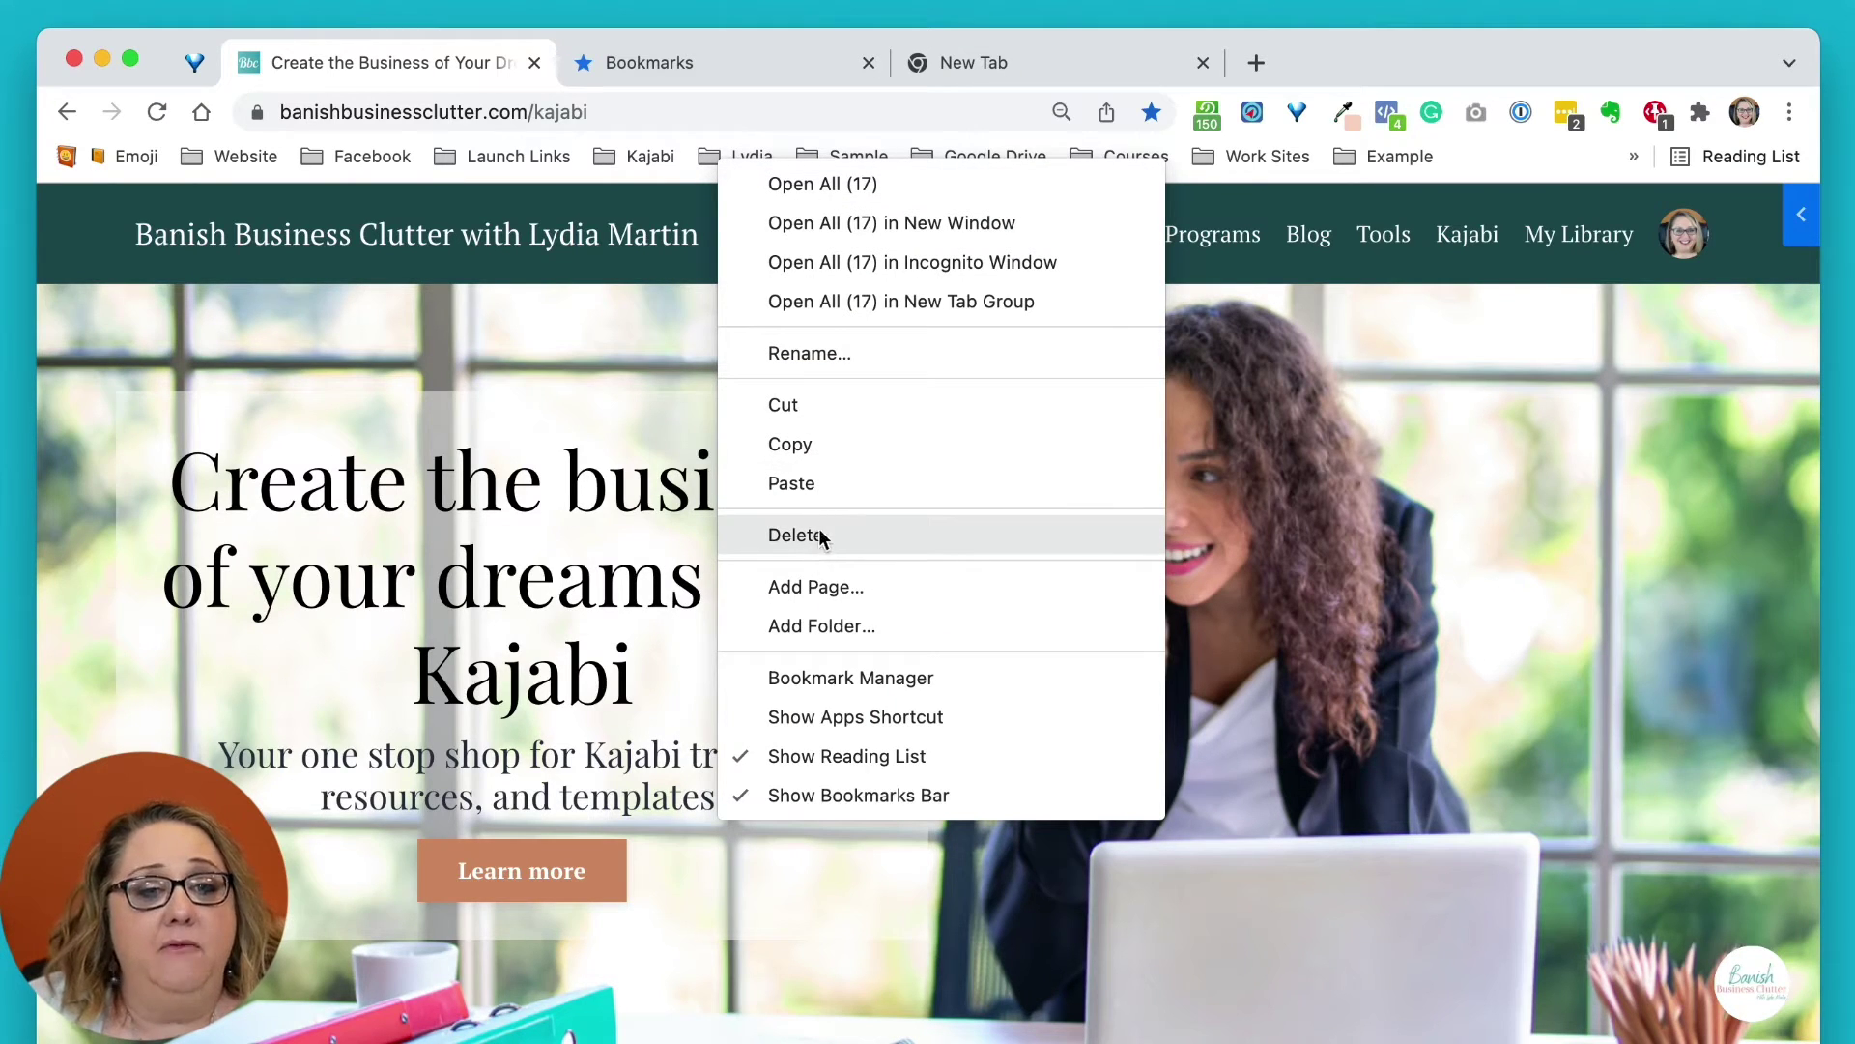
pyautogui.click(619, 156)
pyautogui.click(633, 156)
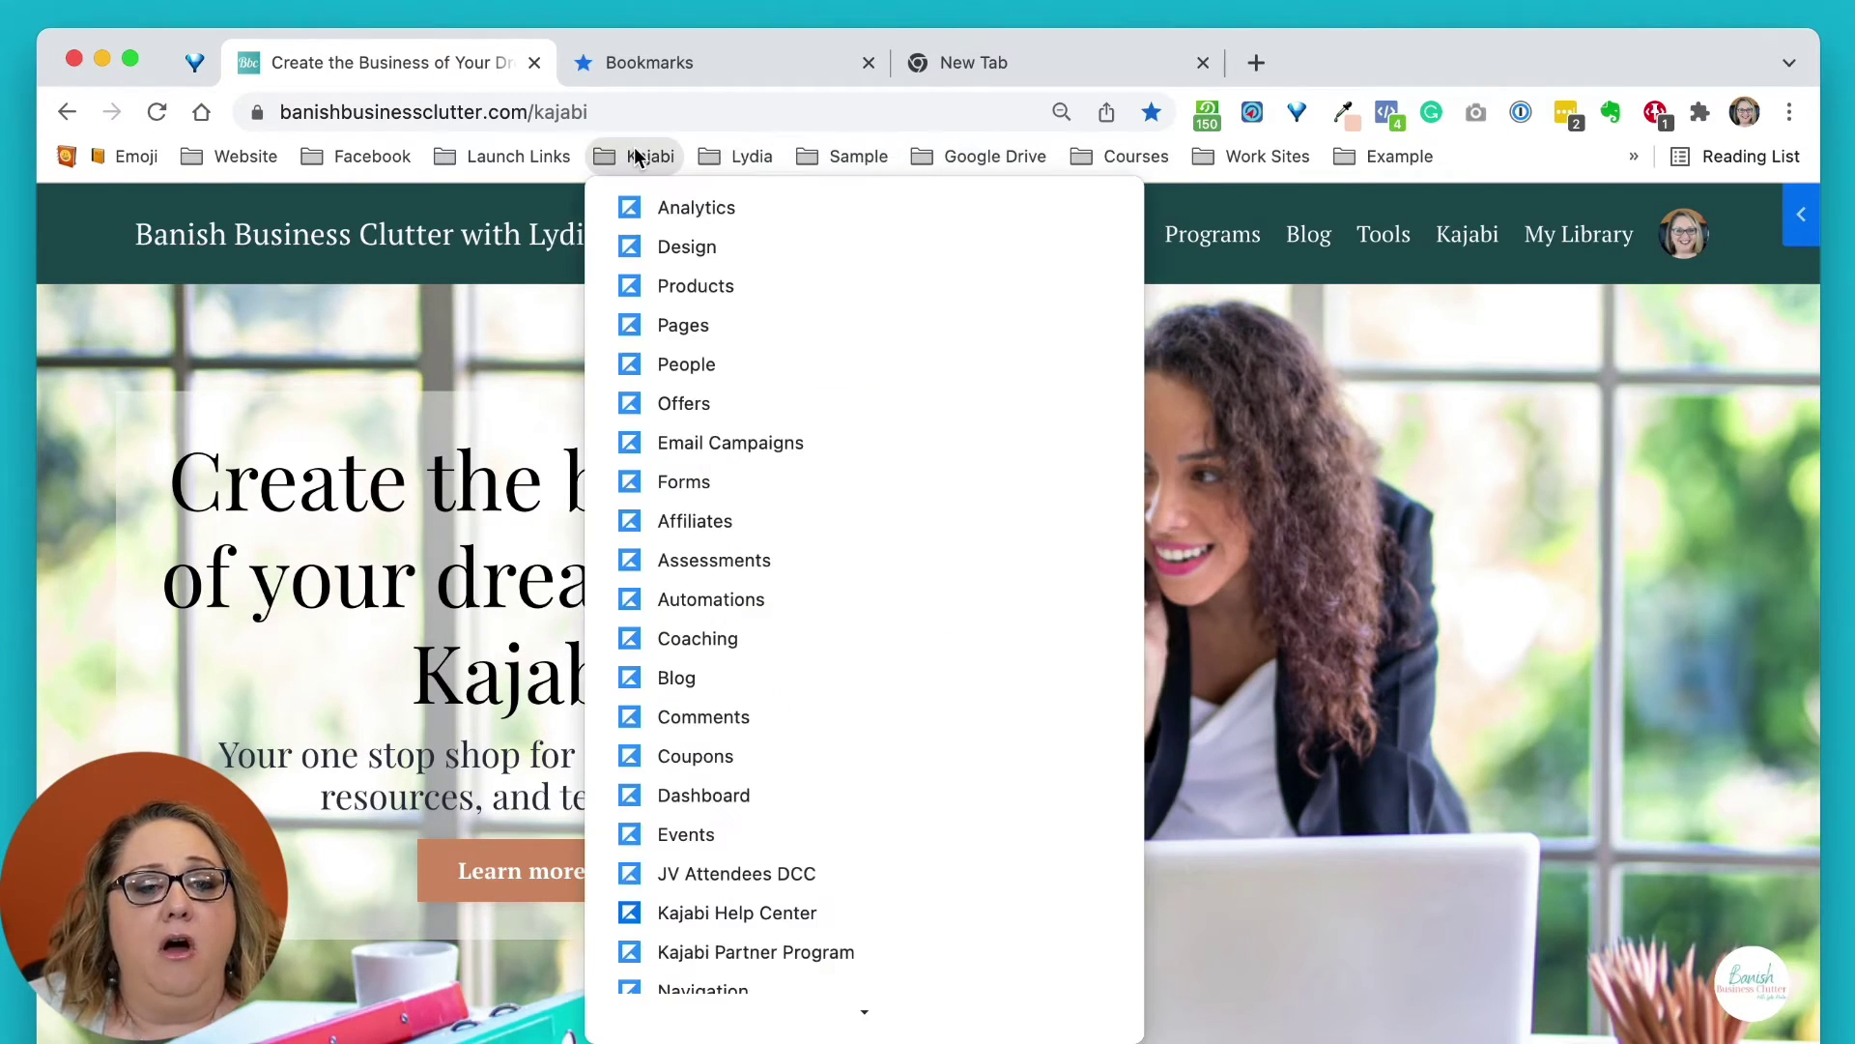
pyautogui.rightClick(664, 355)
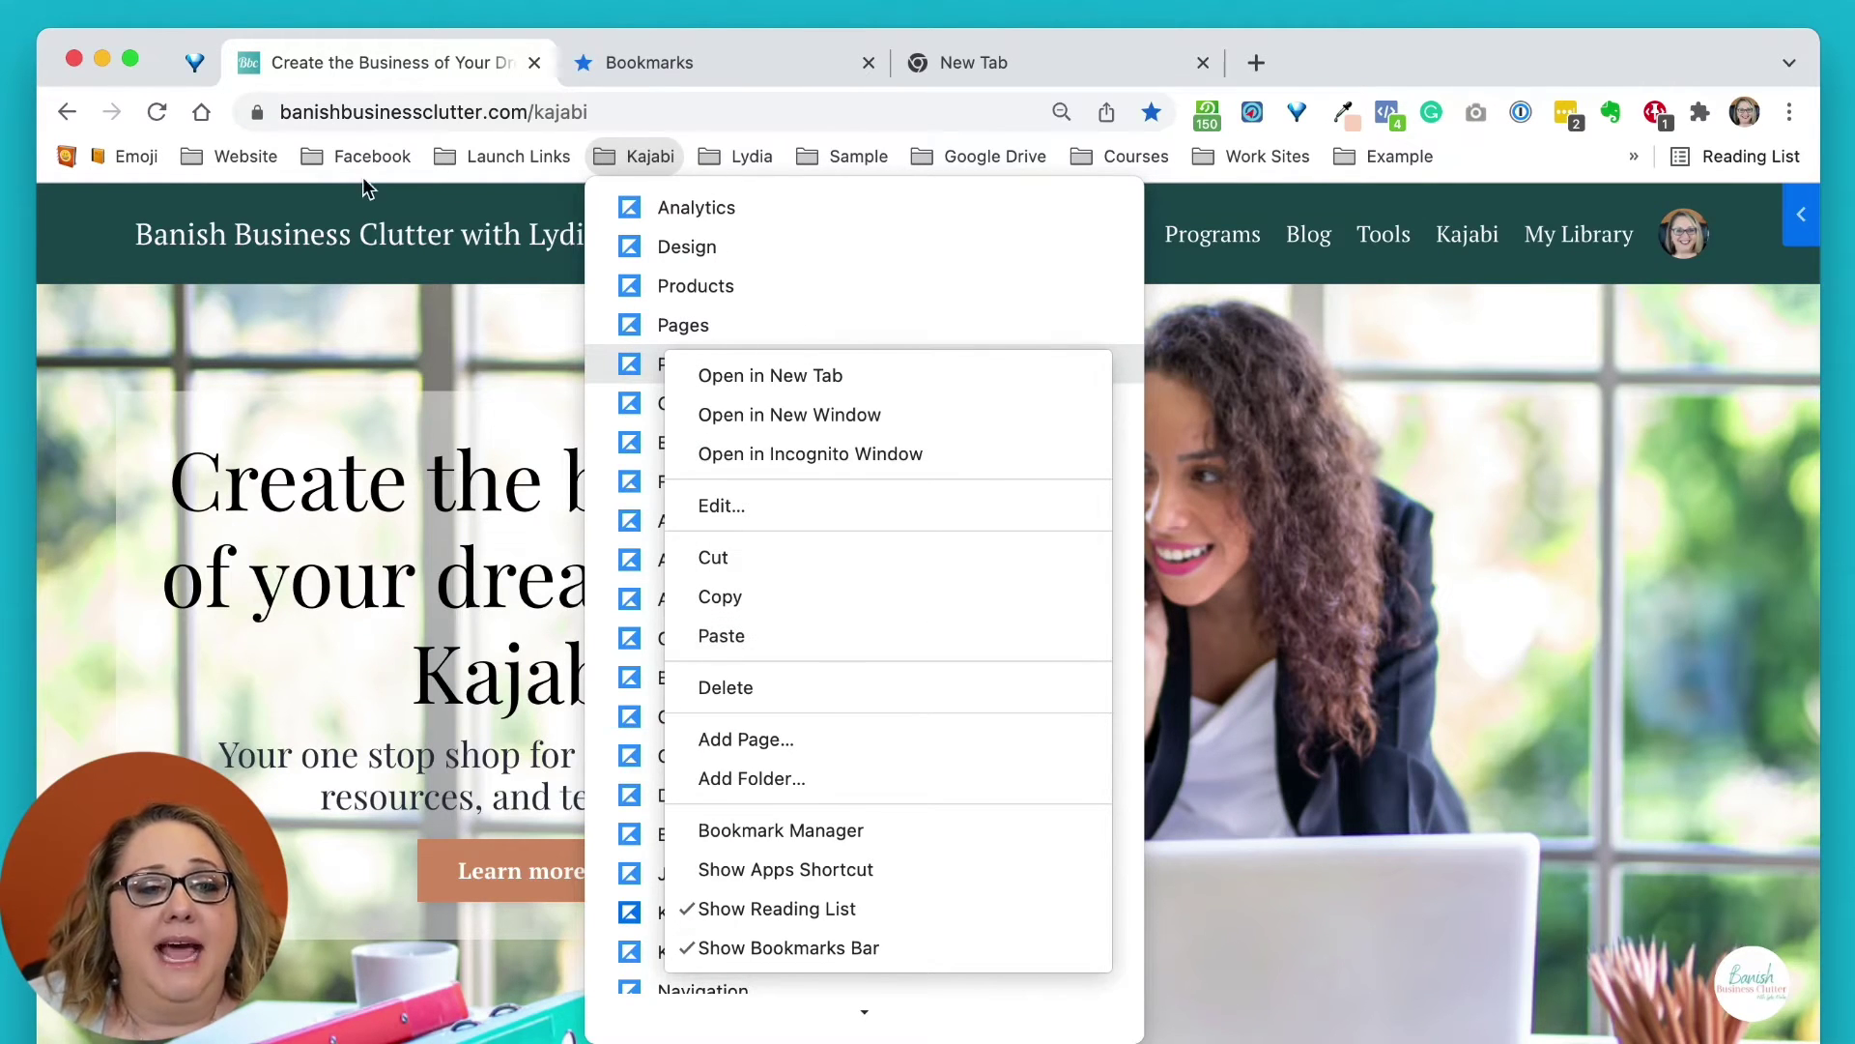
pyautogui.click(258, 161)
# - Browse the Website and Facebook bookmark folders on the bookmarks bar
pyautogui.click(258, 161)
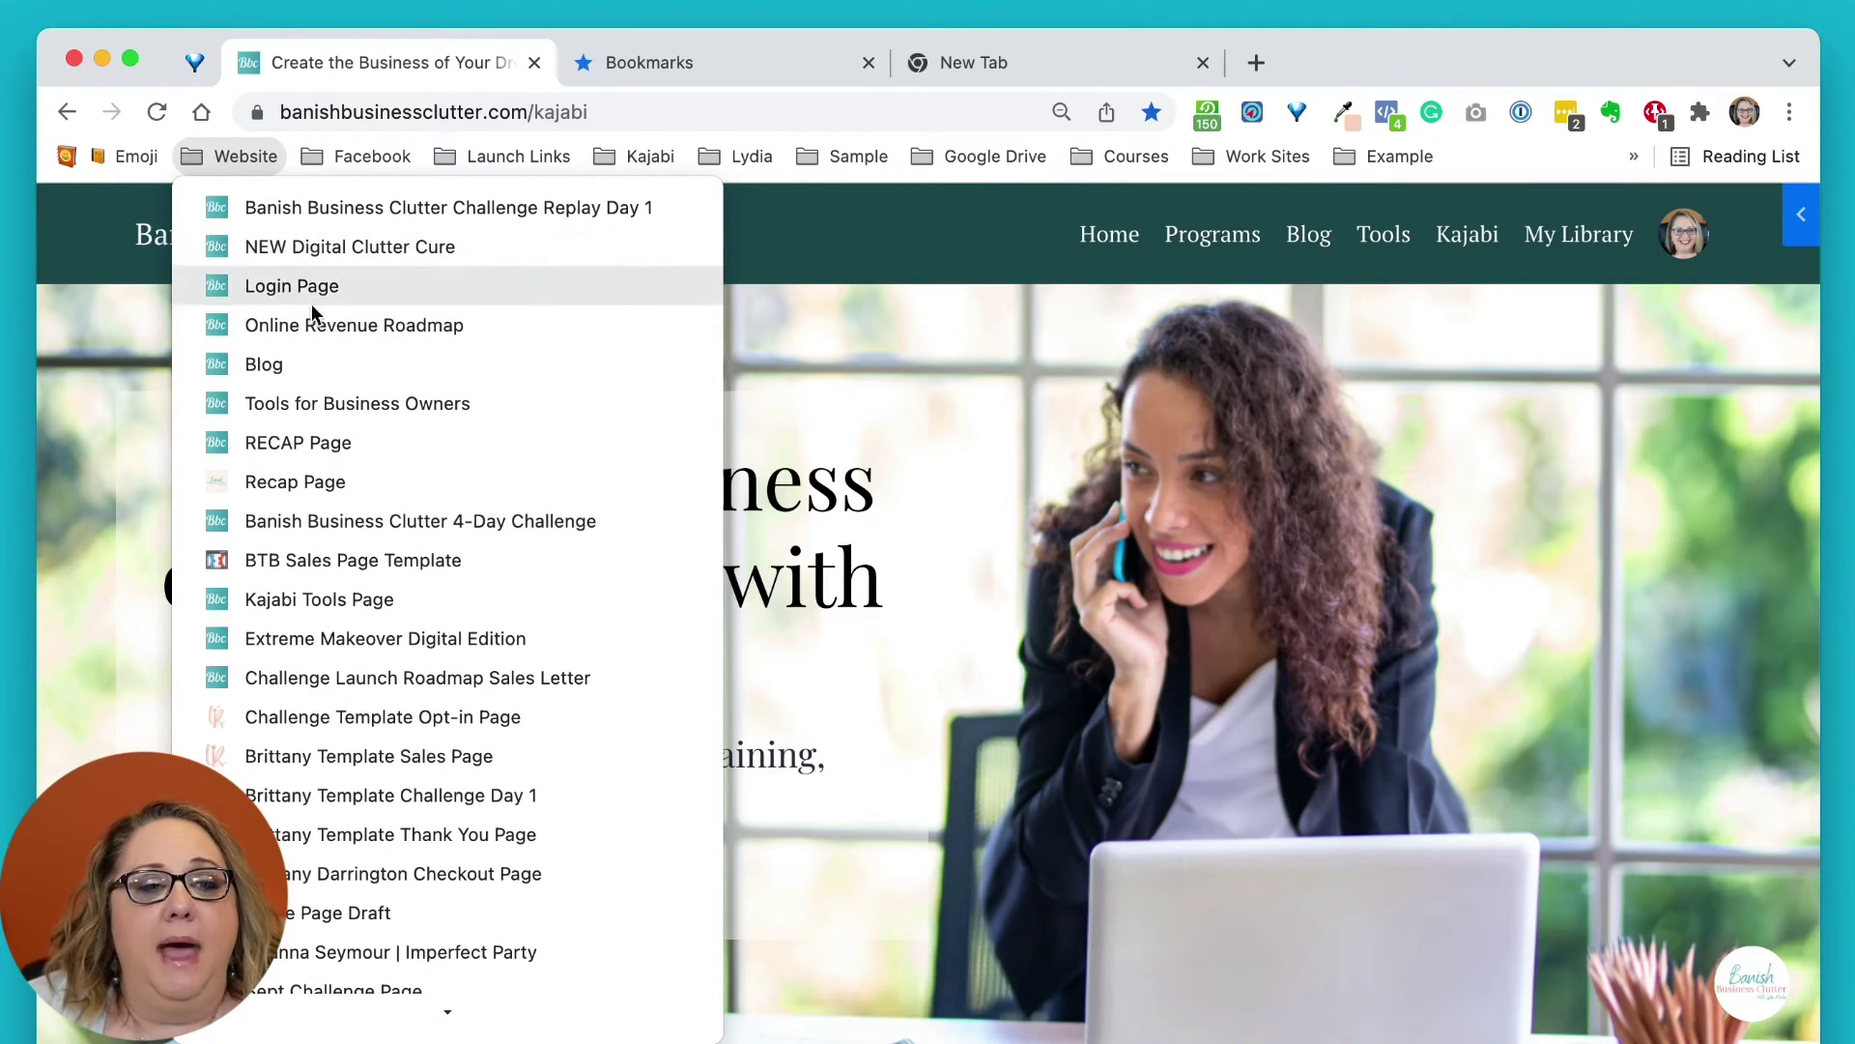
pyautogui.moveTo(368, 155)
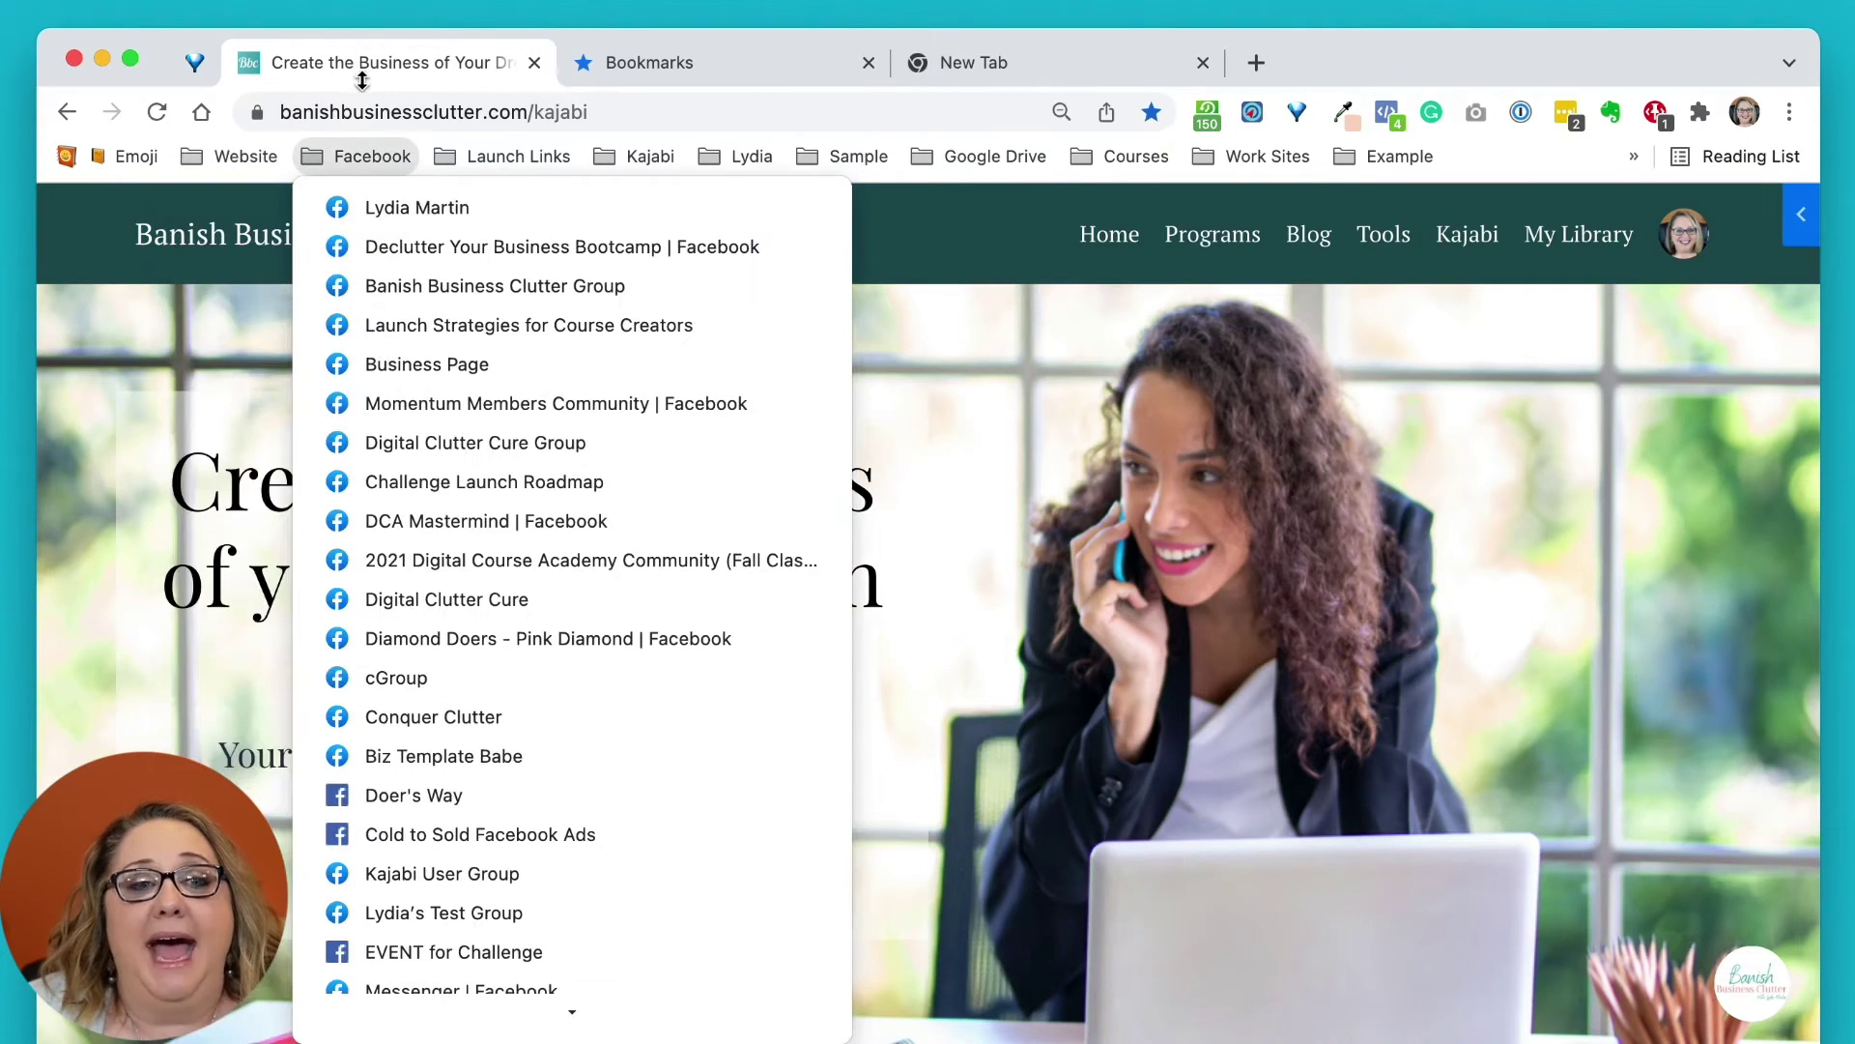
pyautogui.moveTo(247, 162)
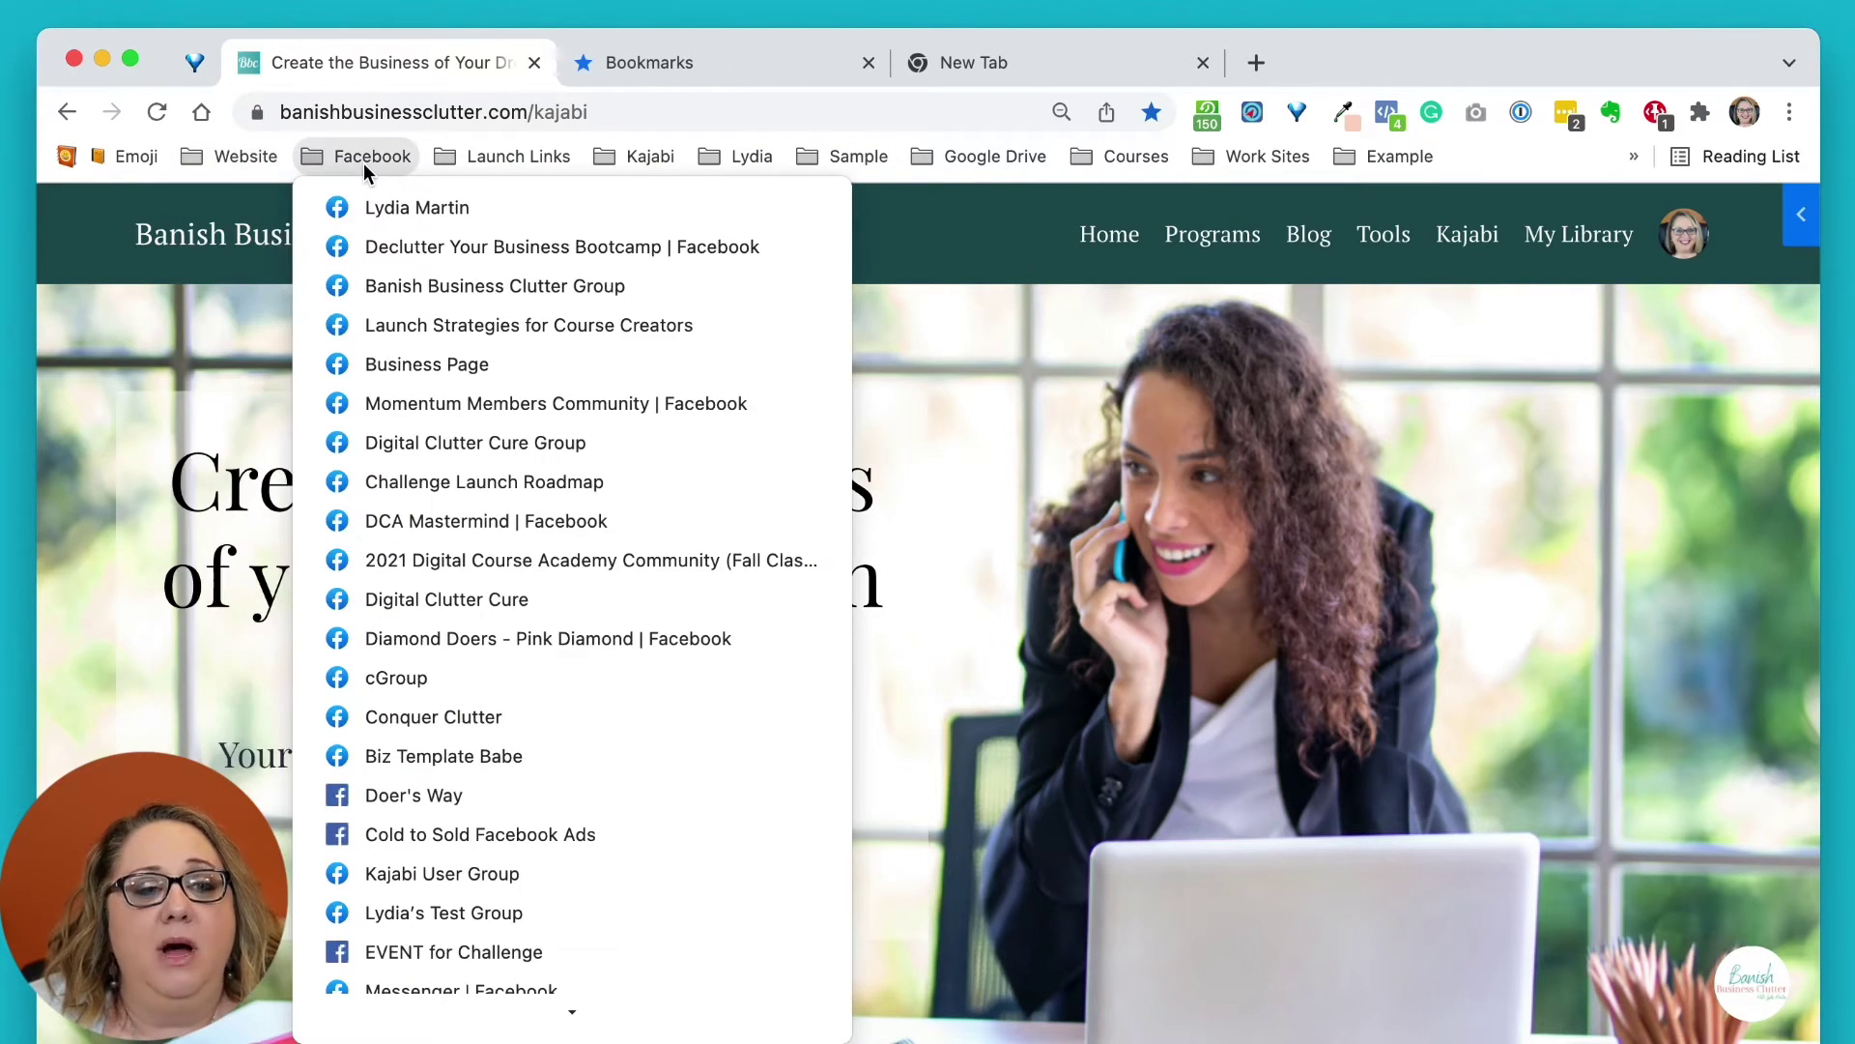
pyautogui.click(363, 161)
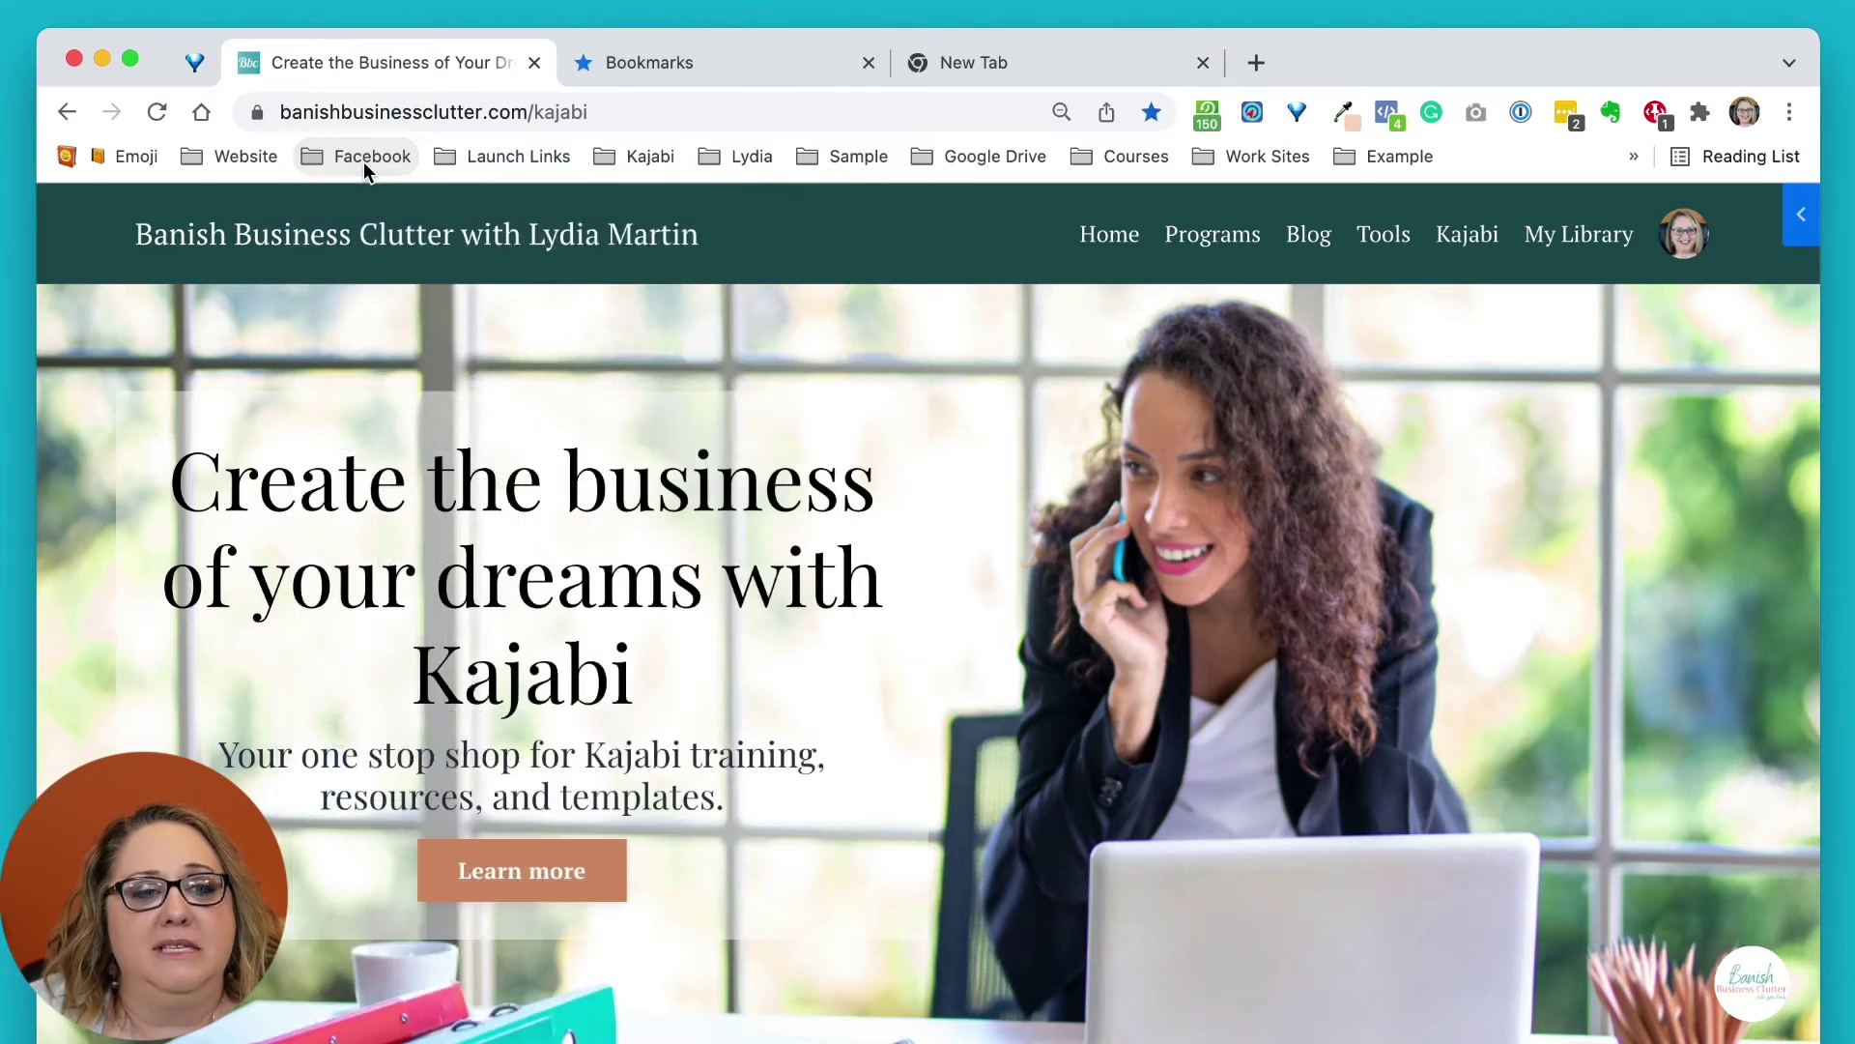
pyautogui.click(363, 160)
# - Open the Business Page, profile, and Banish Business Clutter Group bookmarks from the Facebook folder
pyautogui.click(364, 365)
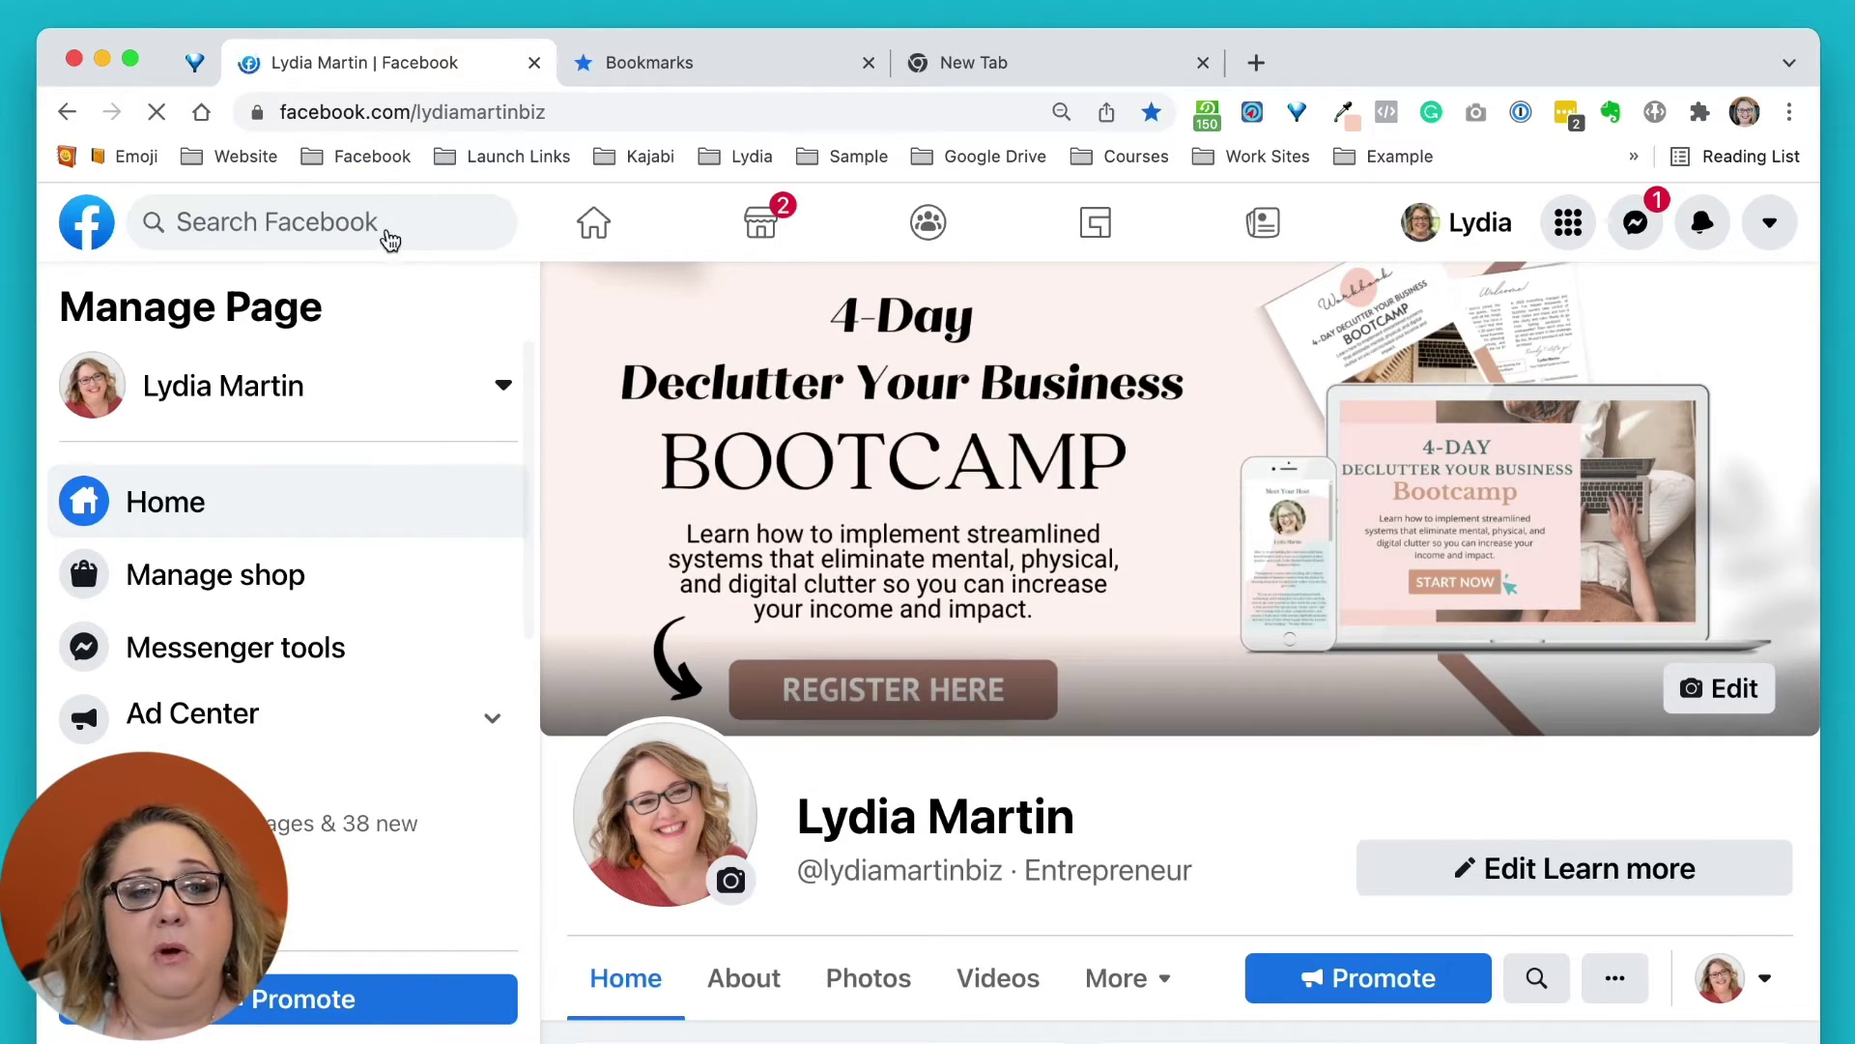
pyautogui.click(368, 156)
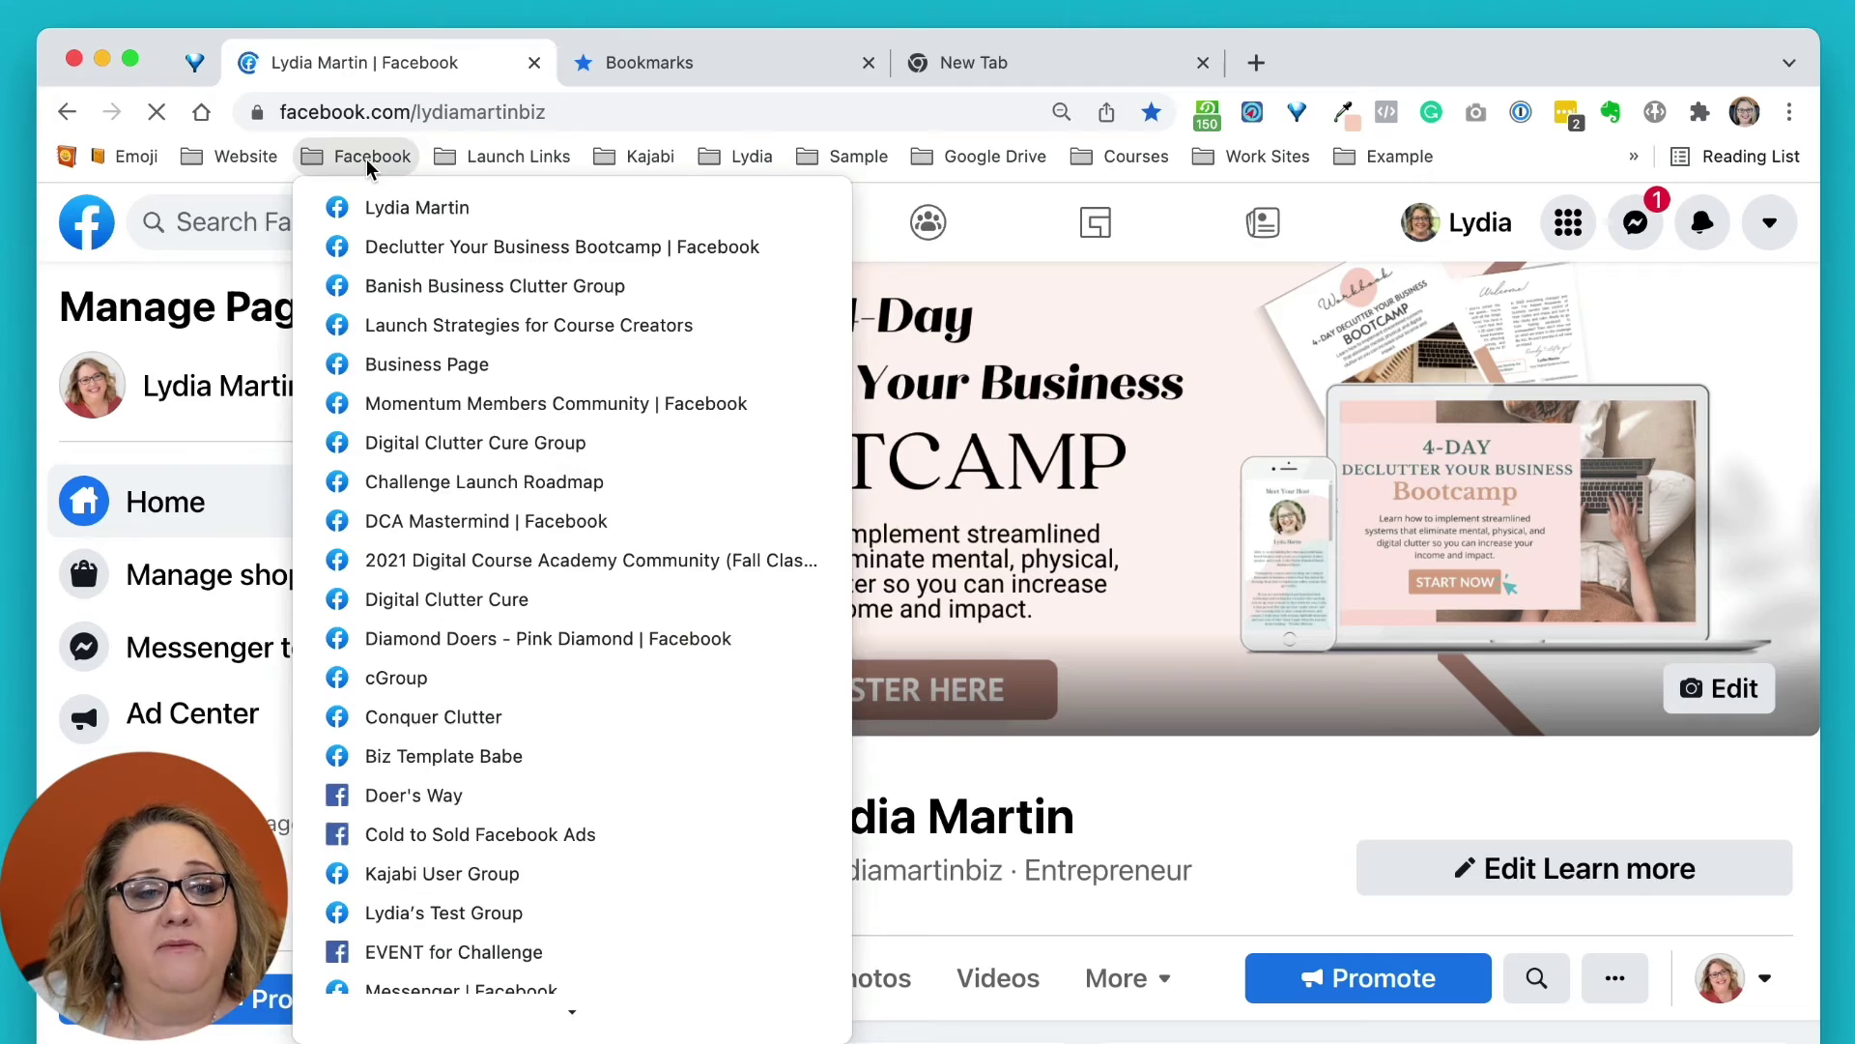
pyautogui.click(425, 206)
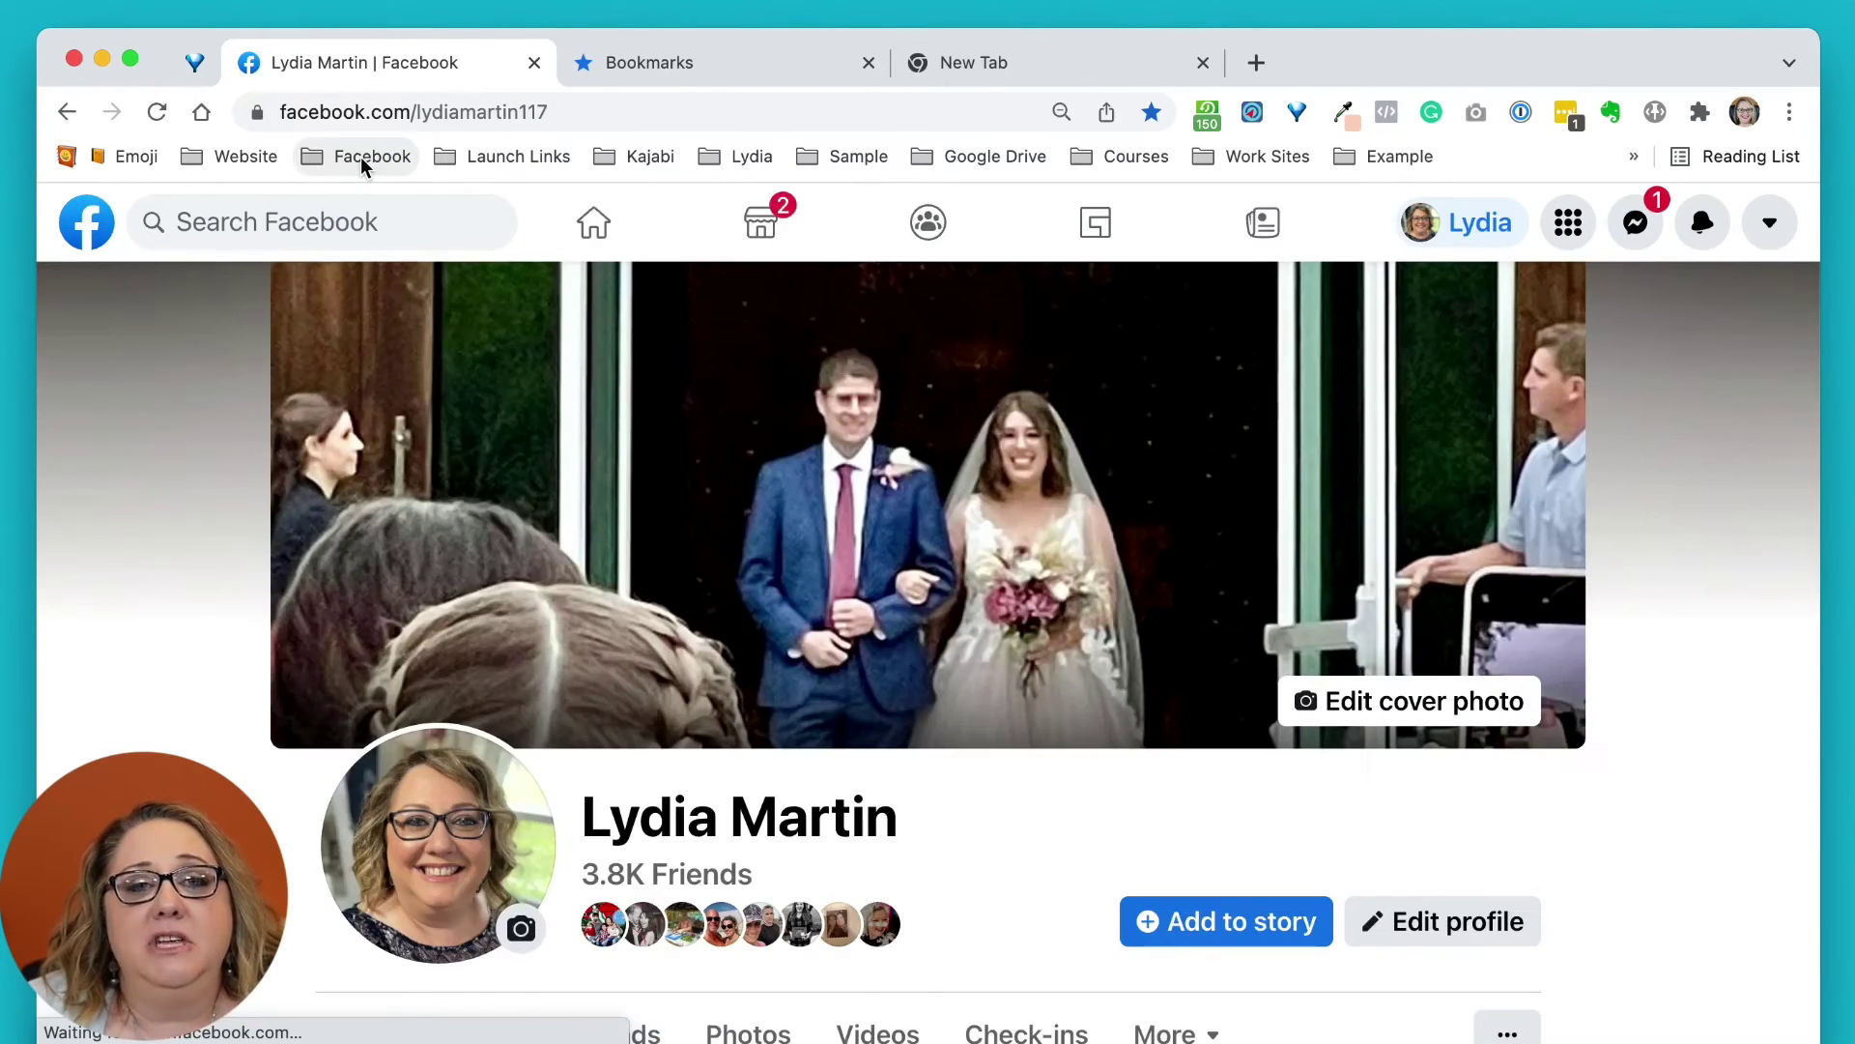
pyautogui.click(369, 158)
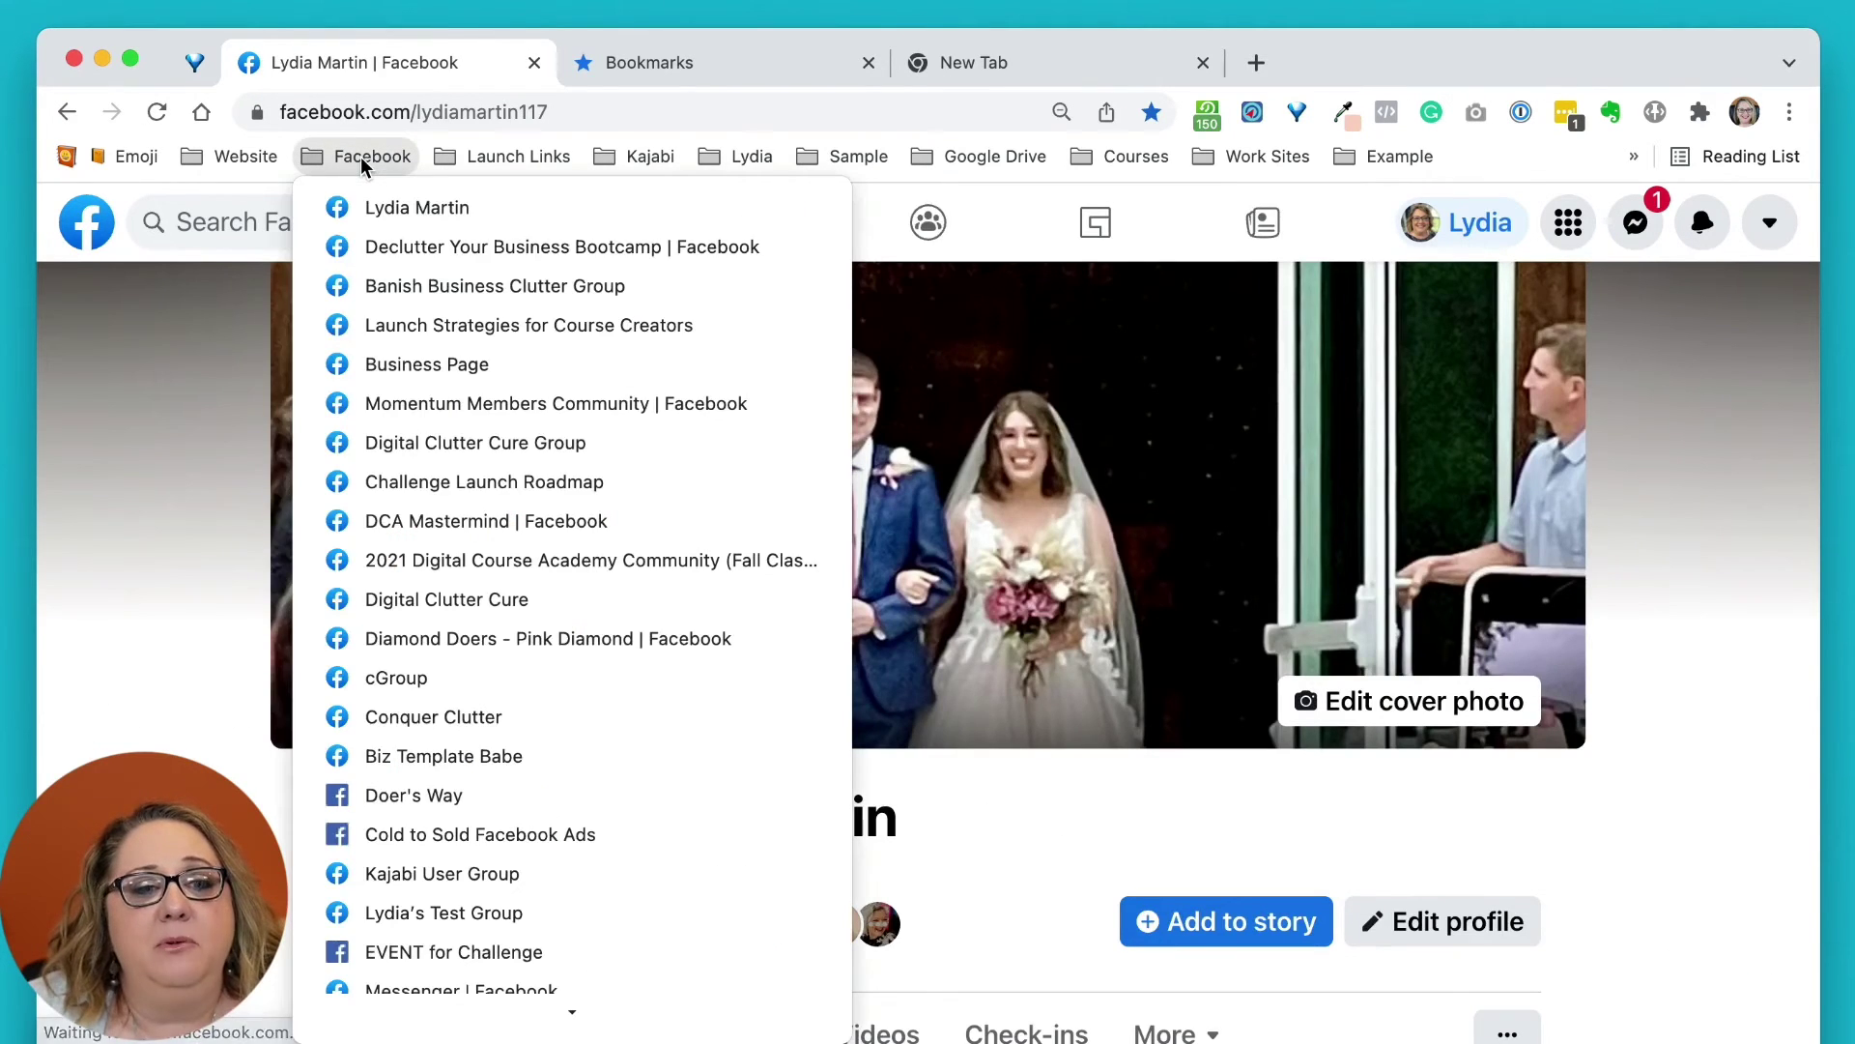
pyautogui.click(394, 286)
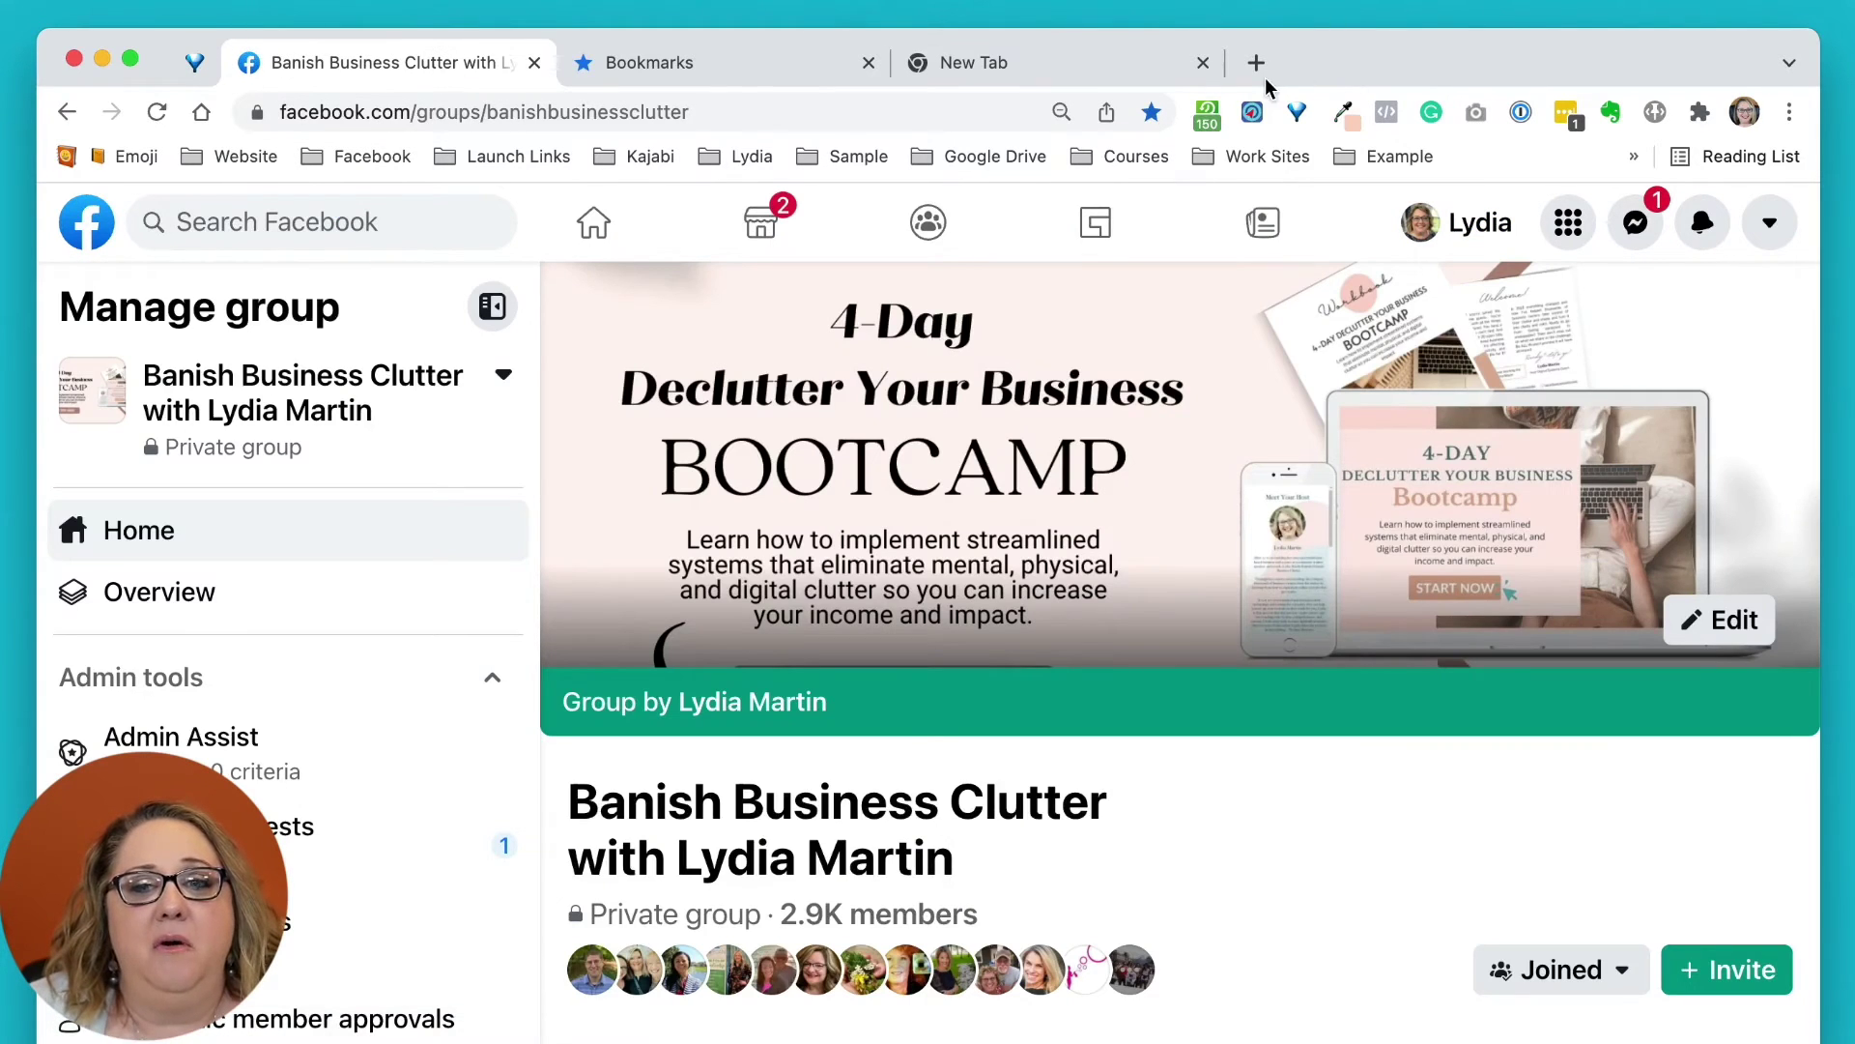
pyautogui.click(369, 156)
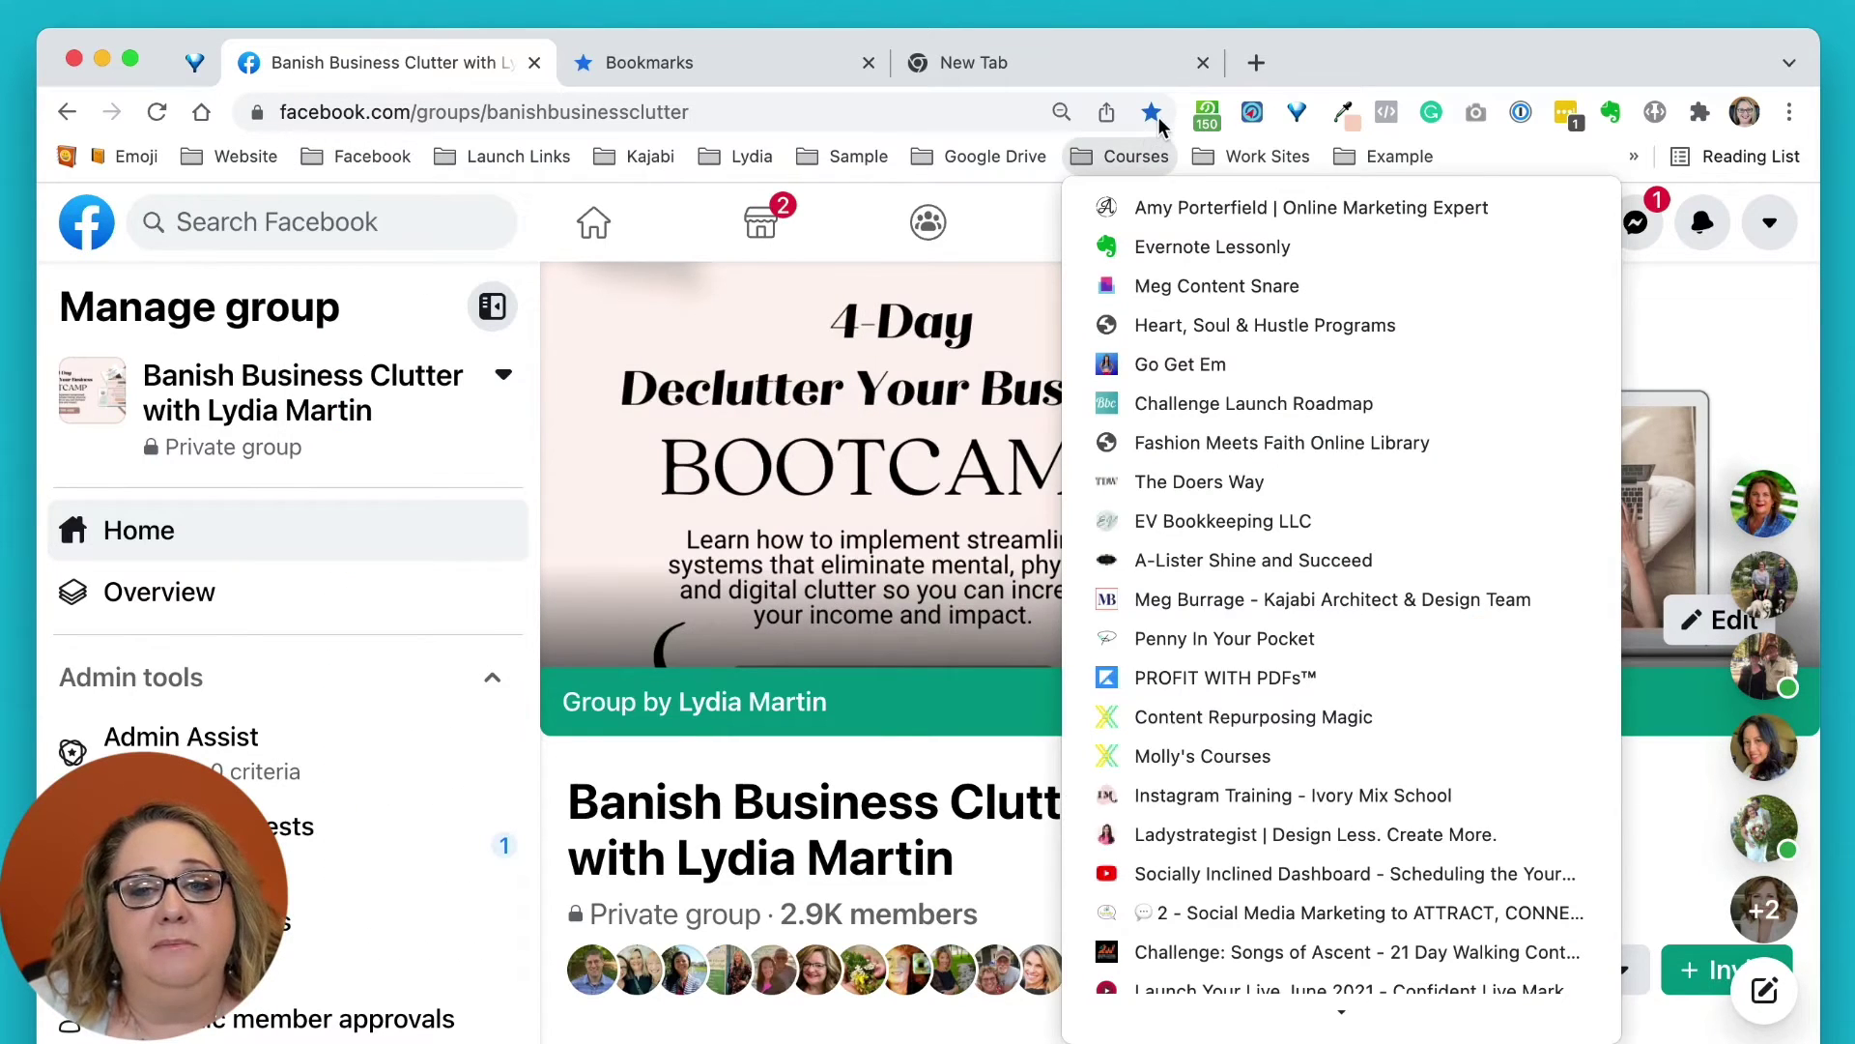
# - Star the group page and confirm it is saved as 'Banish Business Clutter Group' in Facebook
pyautogui.moveTo(986, 156)
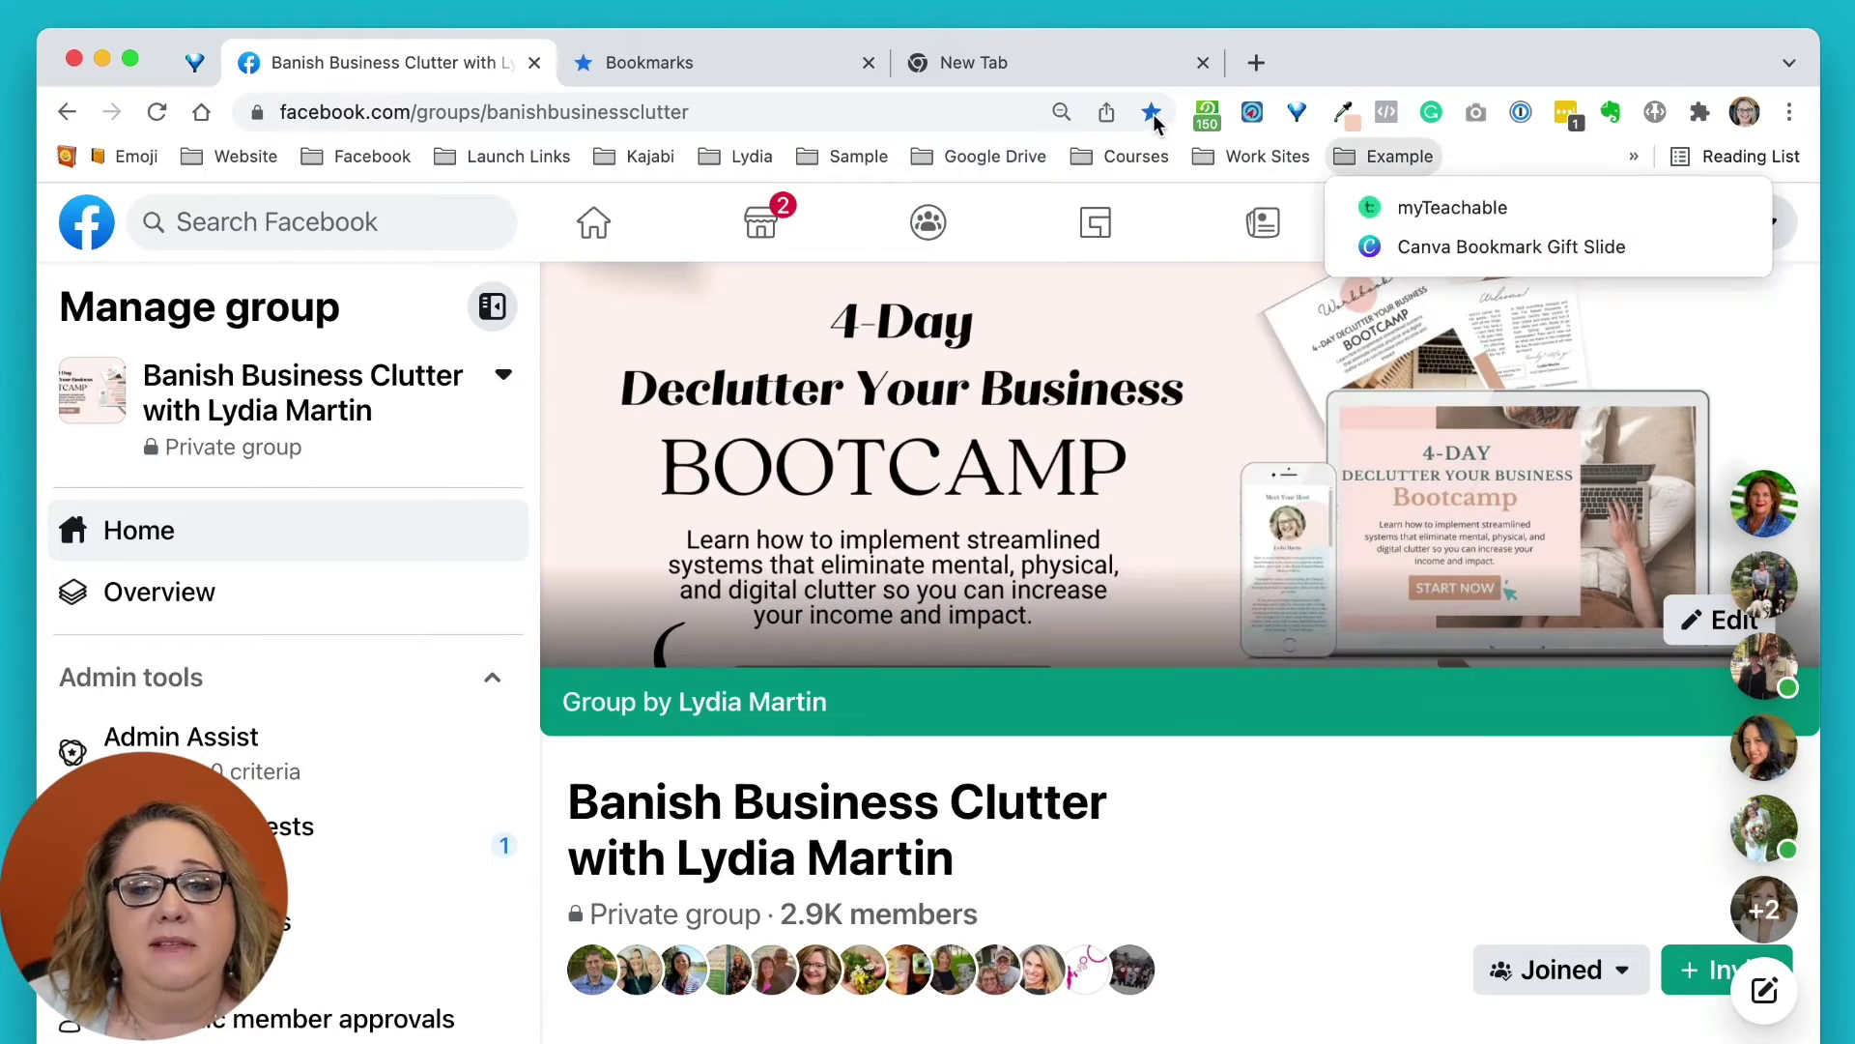
pyautogui.click(1151, 114)
pyautogui.click(1151, 114)
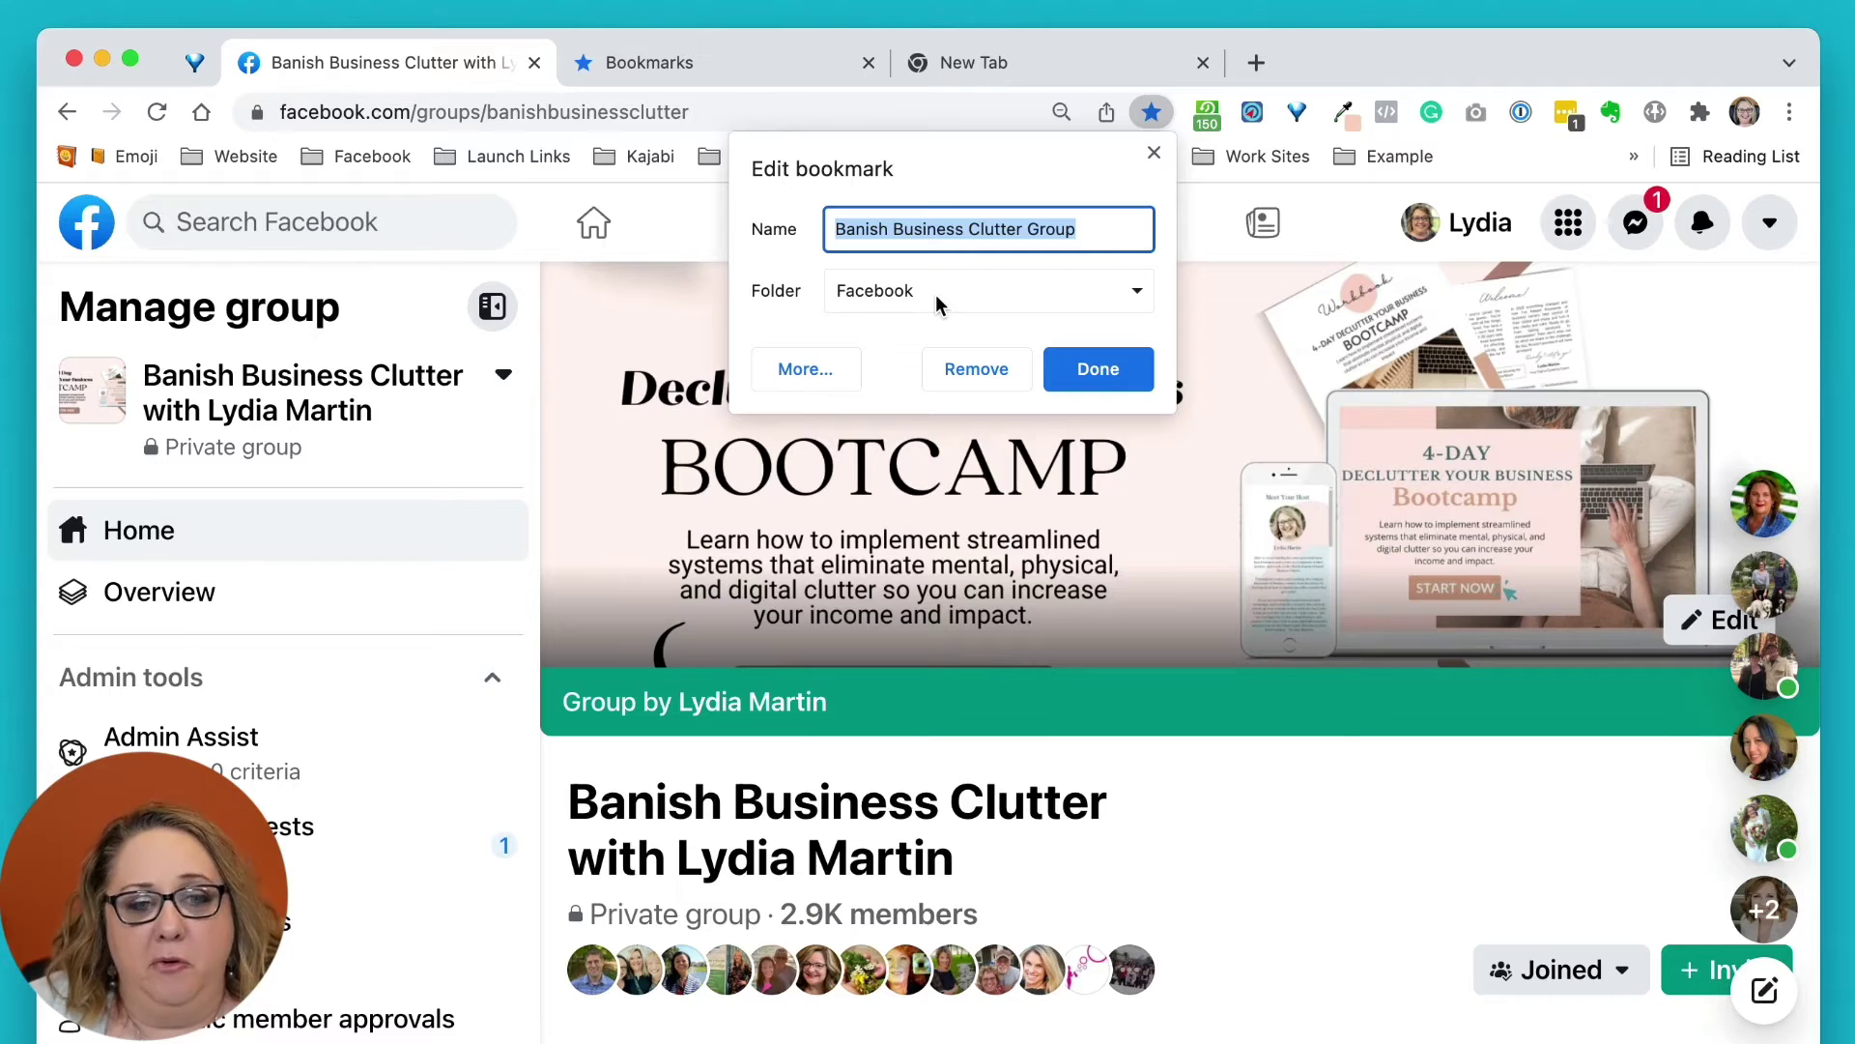
pyautogui.click(1095, 368)
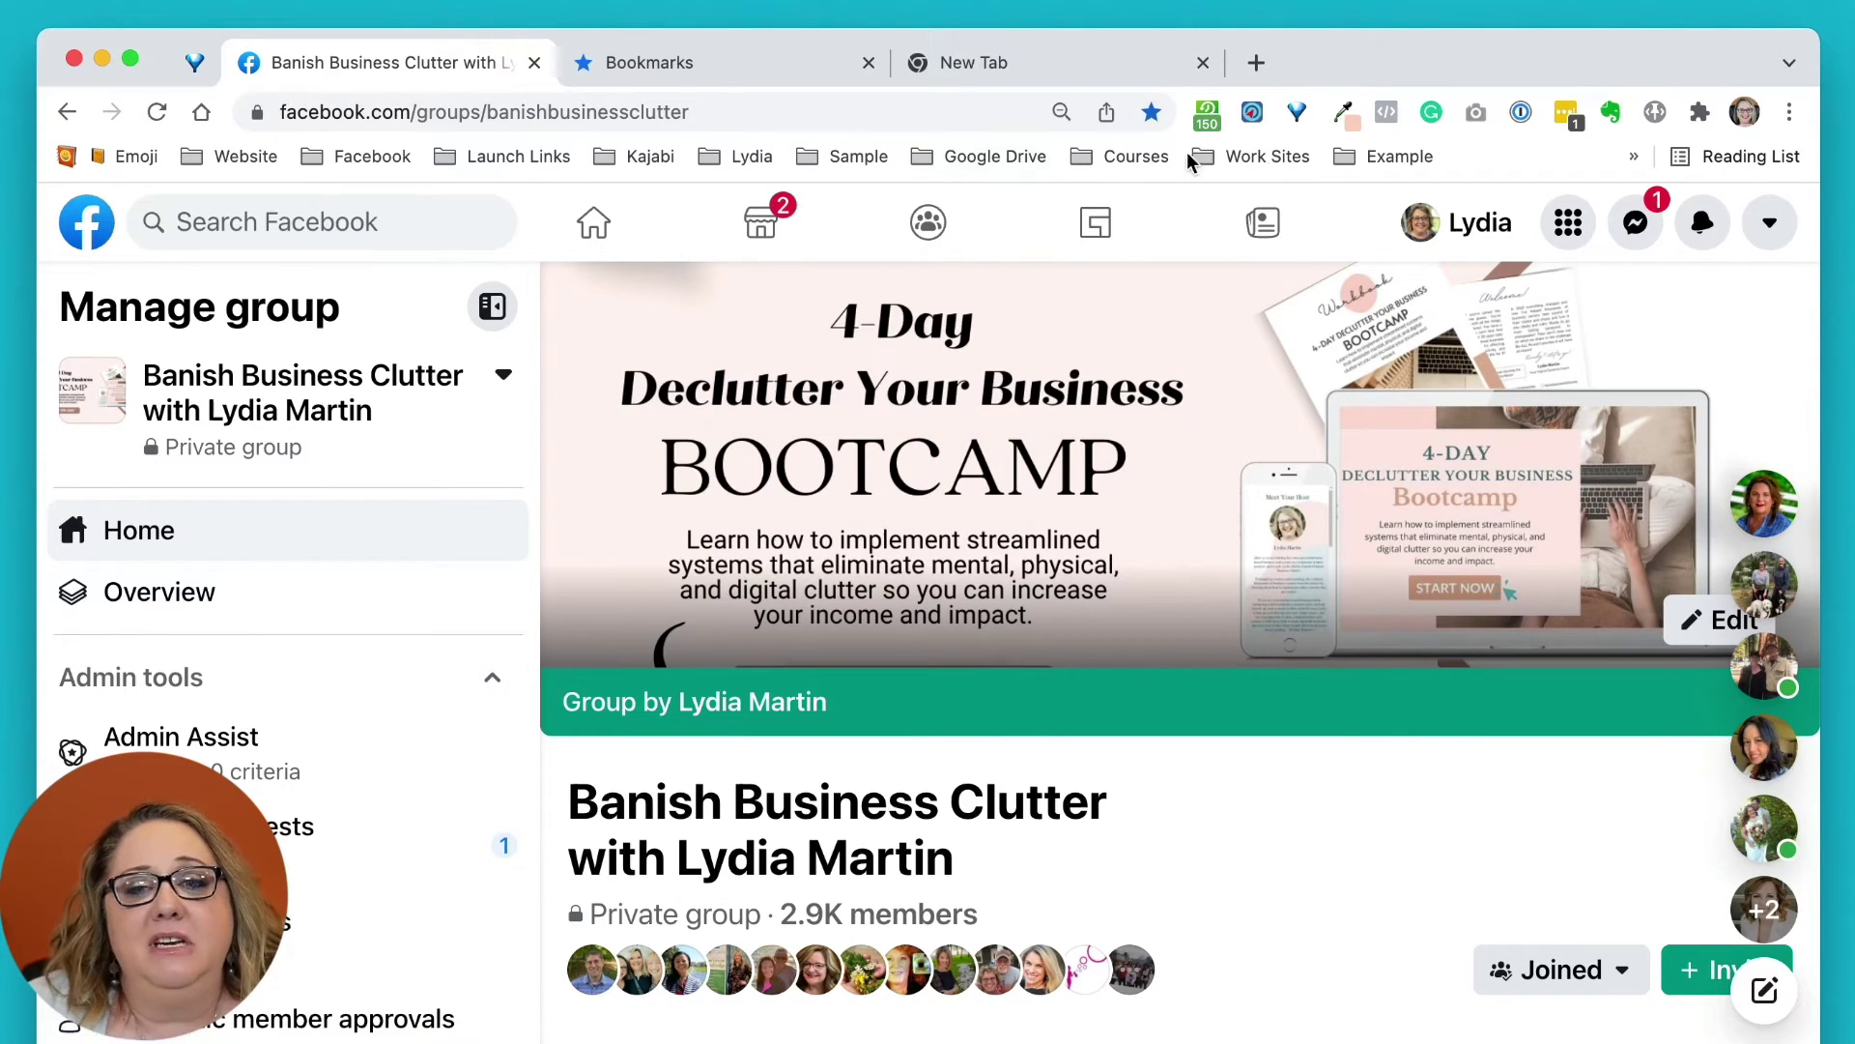
# - Open the Bookmark Manager and the owner's folder, moving the Web Captioner bookmark out and back
pyautogui.click(1789, 113)
pyautogui.moveTo(1488, 371)
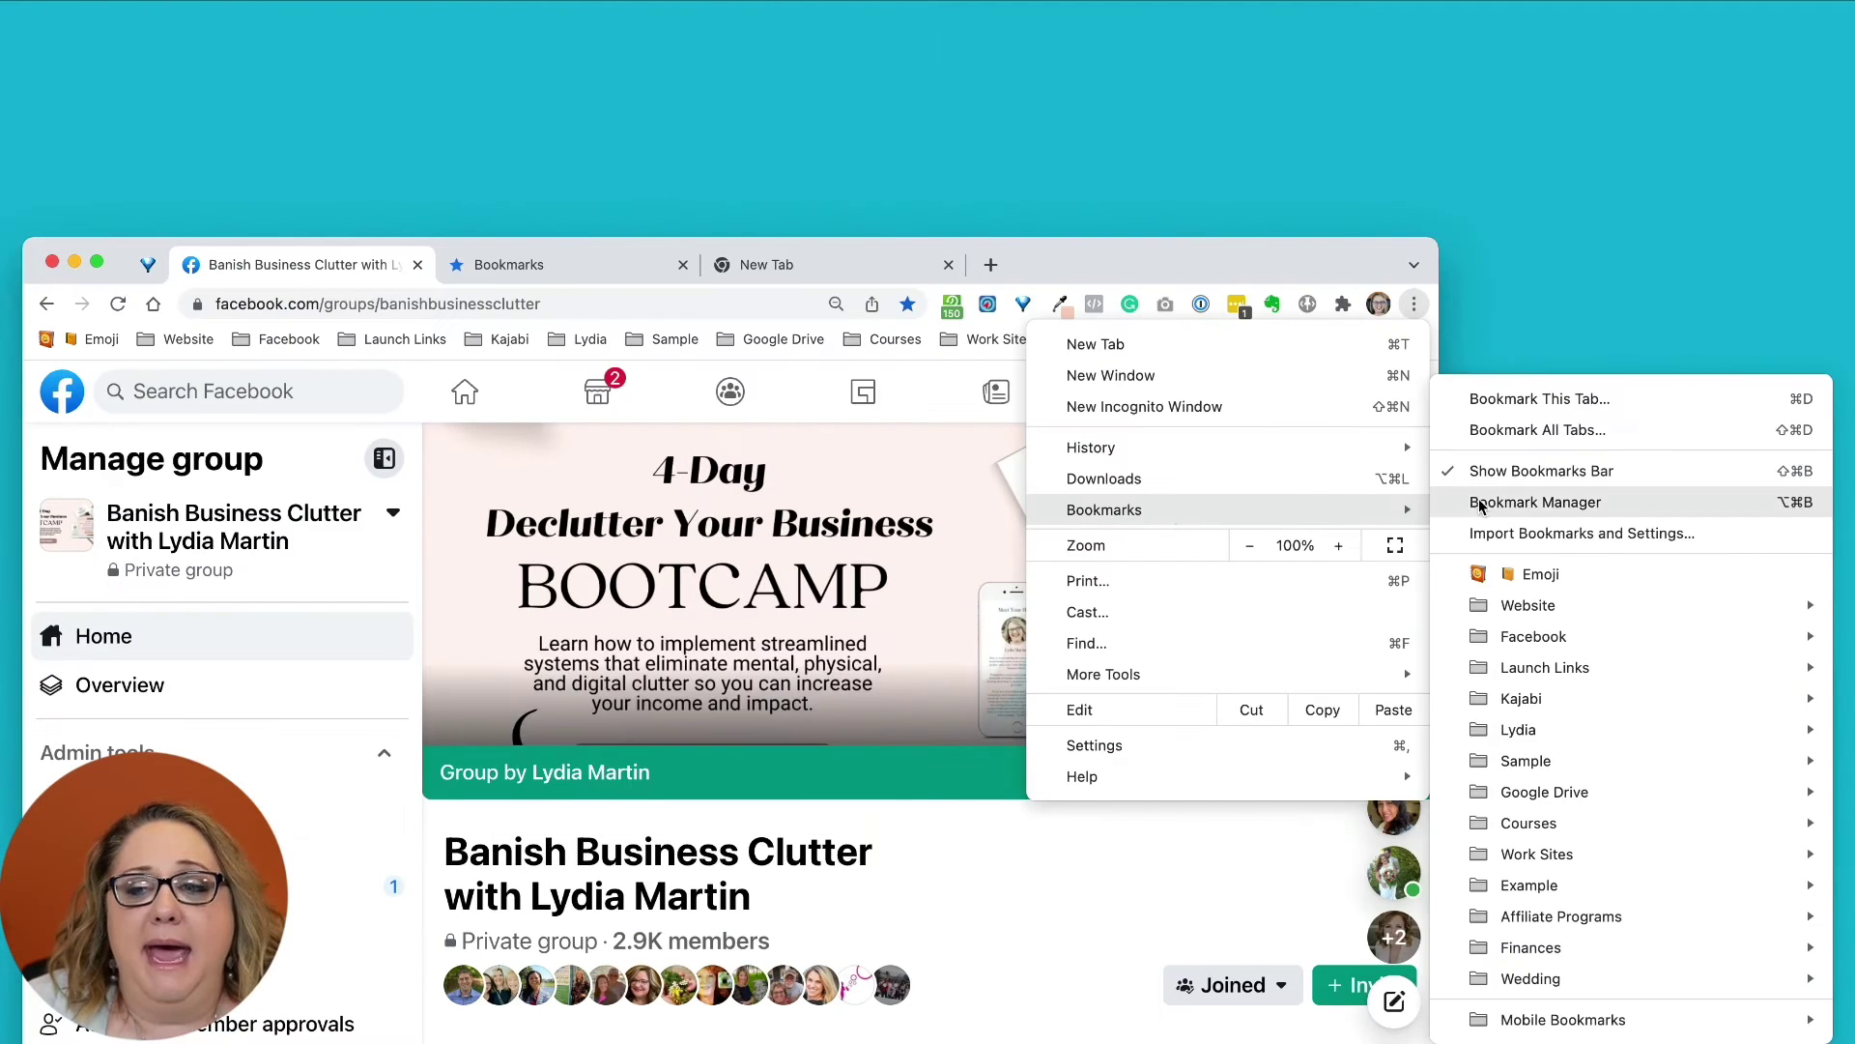
pyautogui.click(1515, 503)
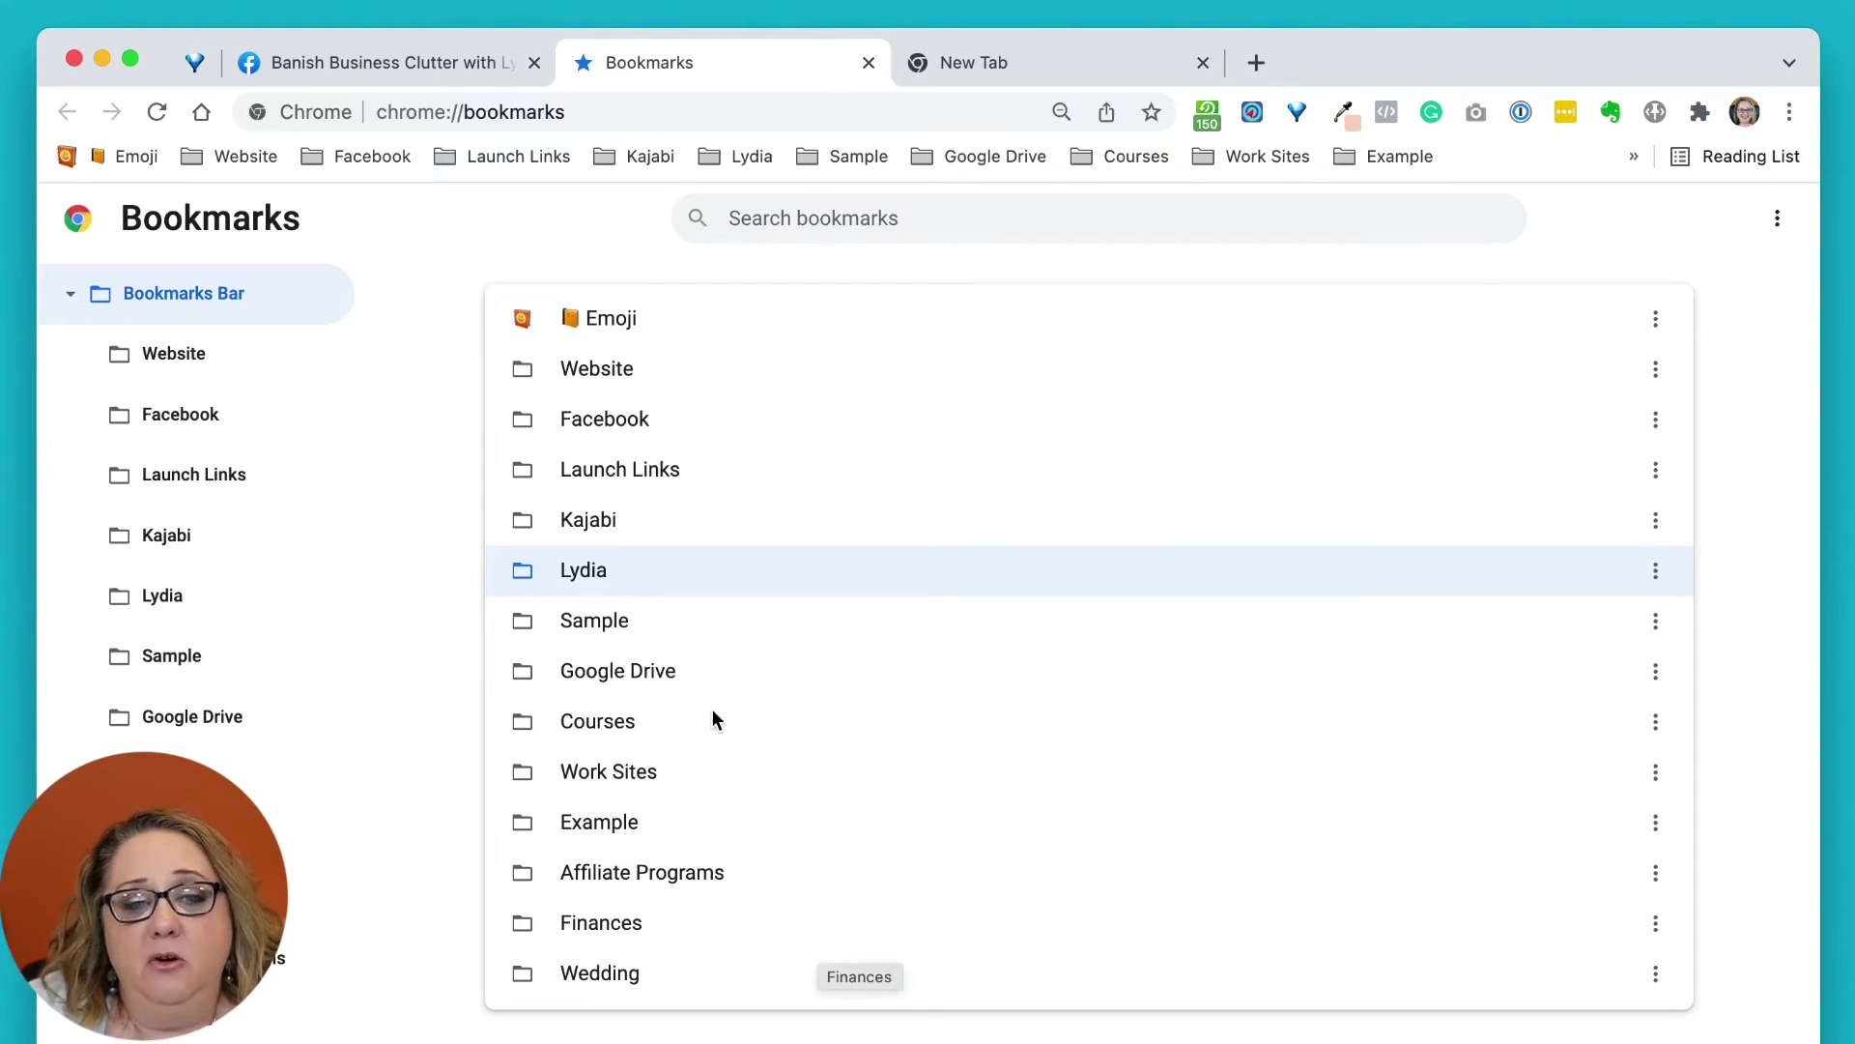
pyautogui.doubleClick(581, 572)
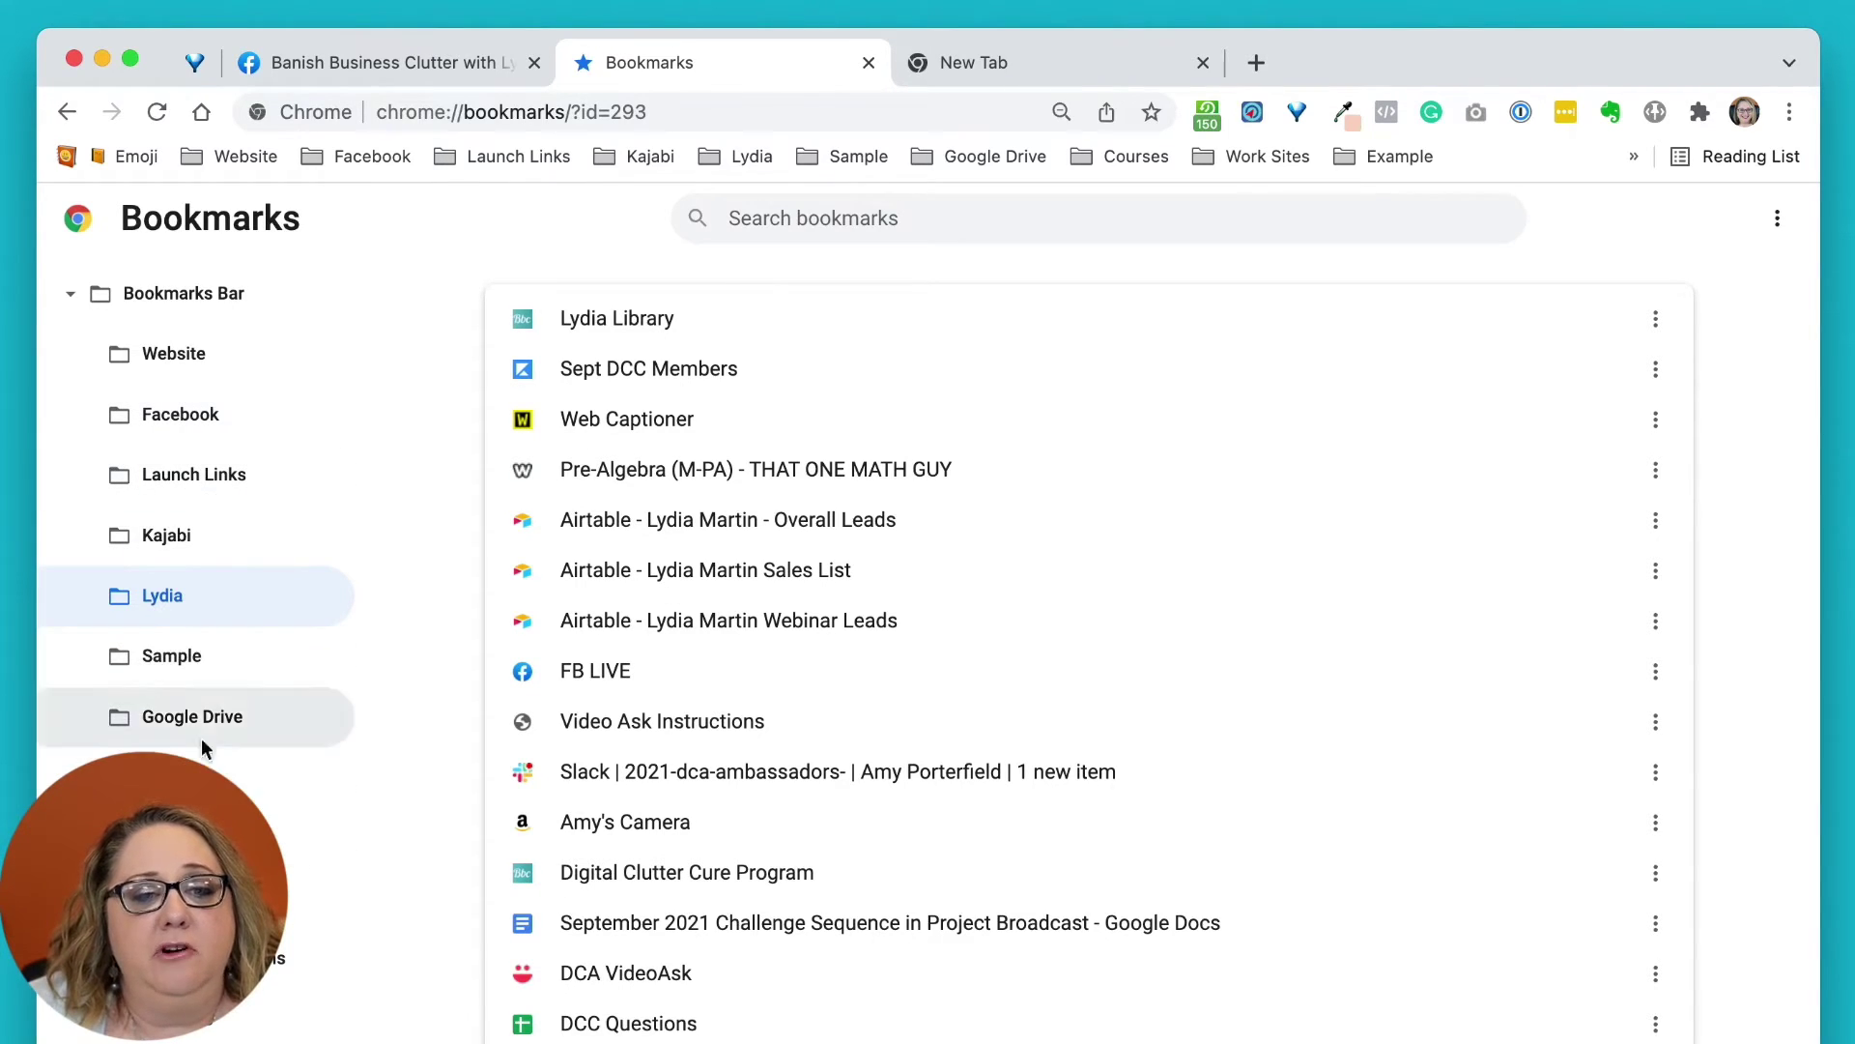
pyautogui.click(629, 426)
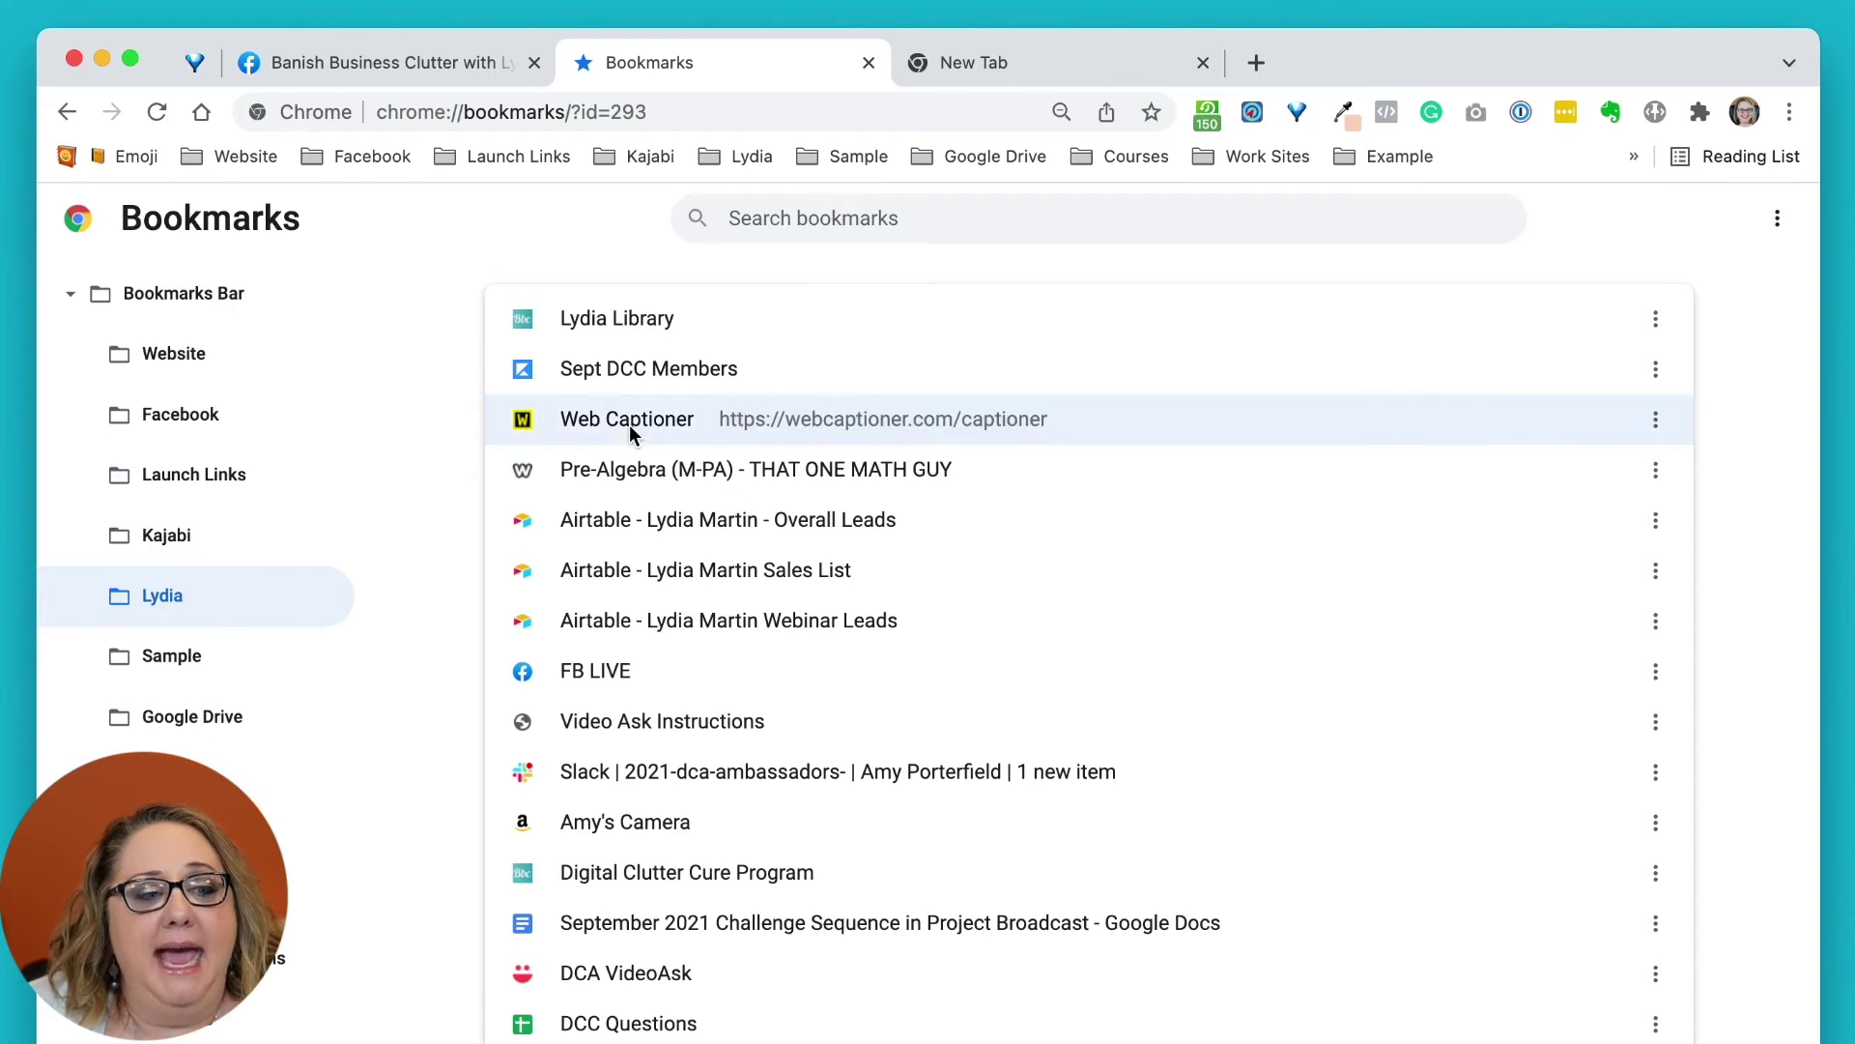
pyautogui.moveTo(596, 426); pyautogui.dragTo(218, 396)
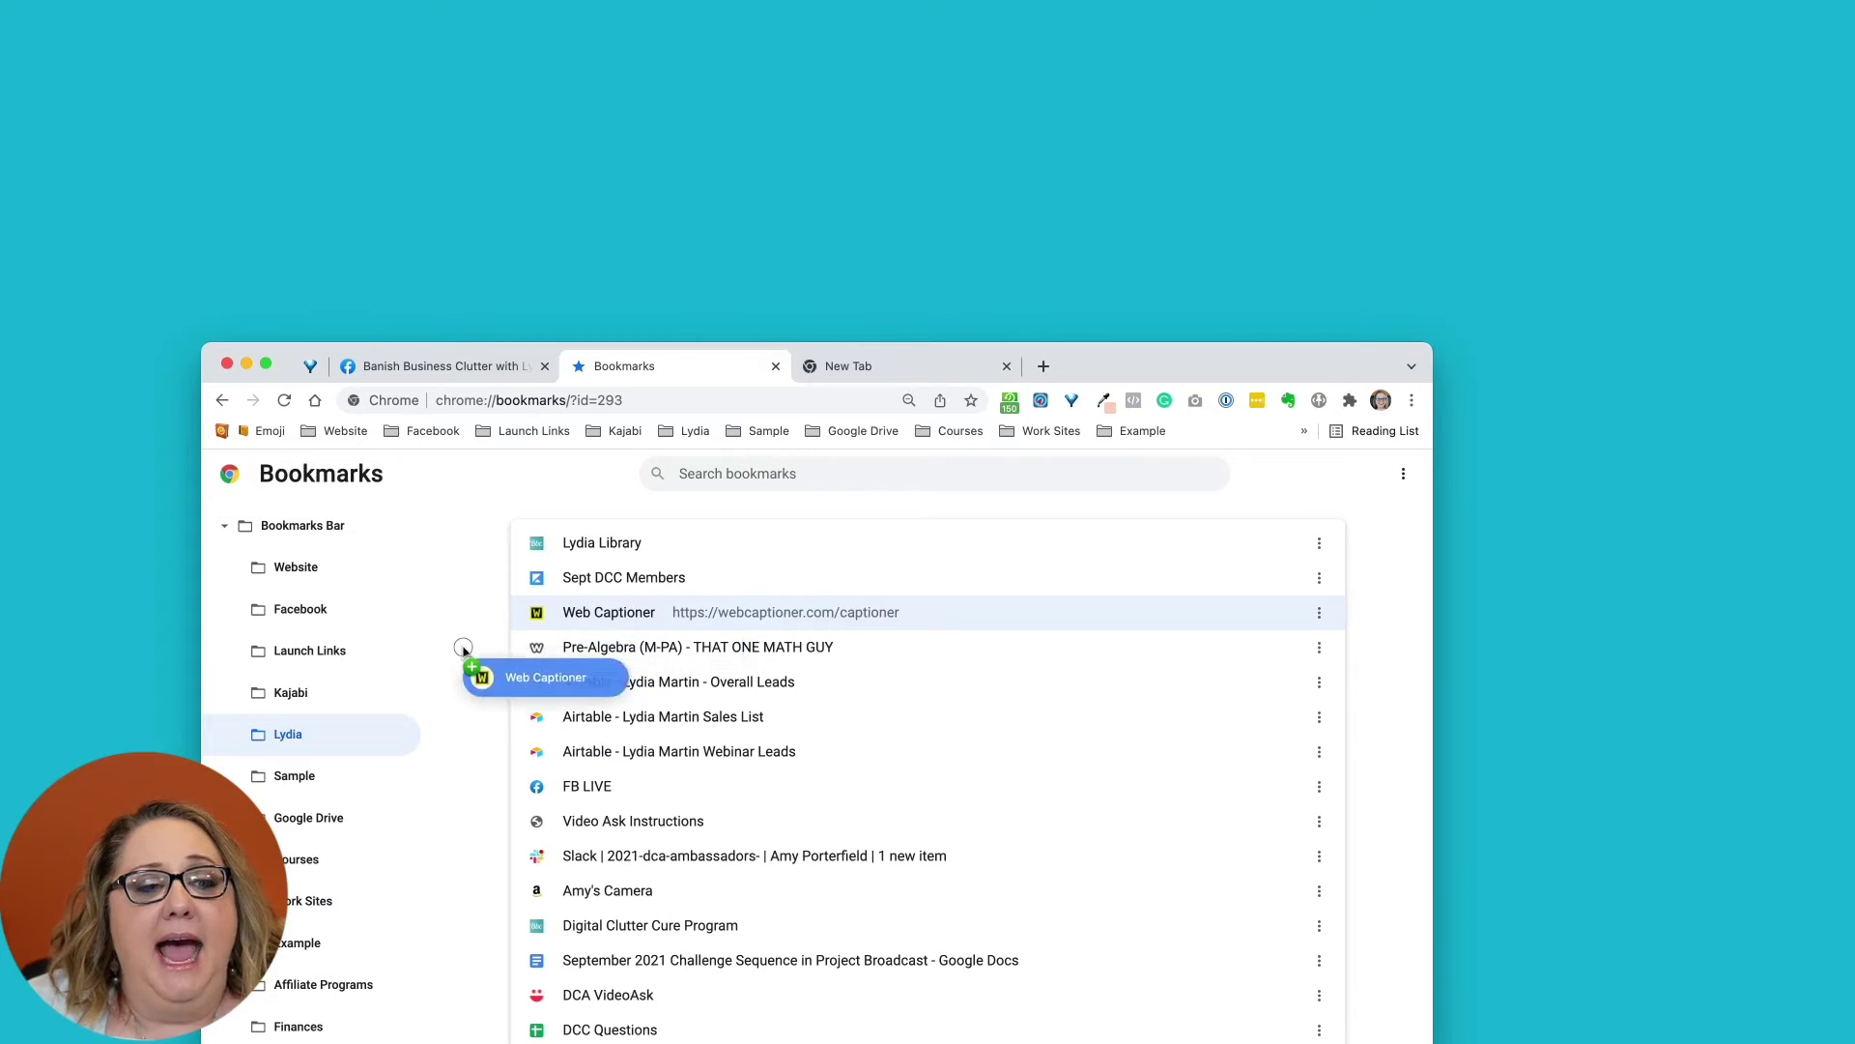
pyautogui.moveTo(326, 595); pyautogui.dragTo(591, 613)
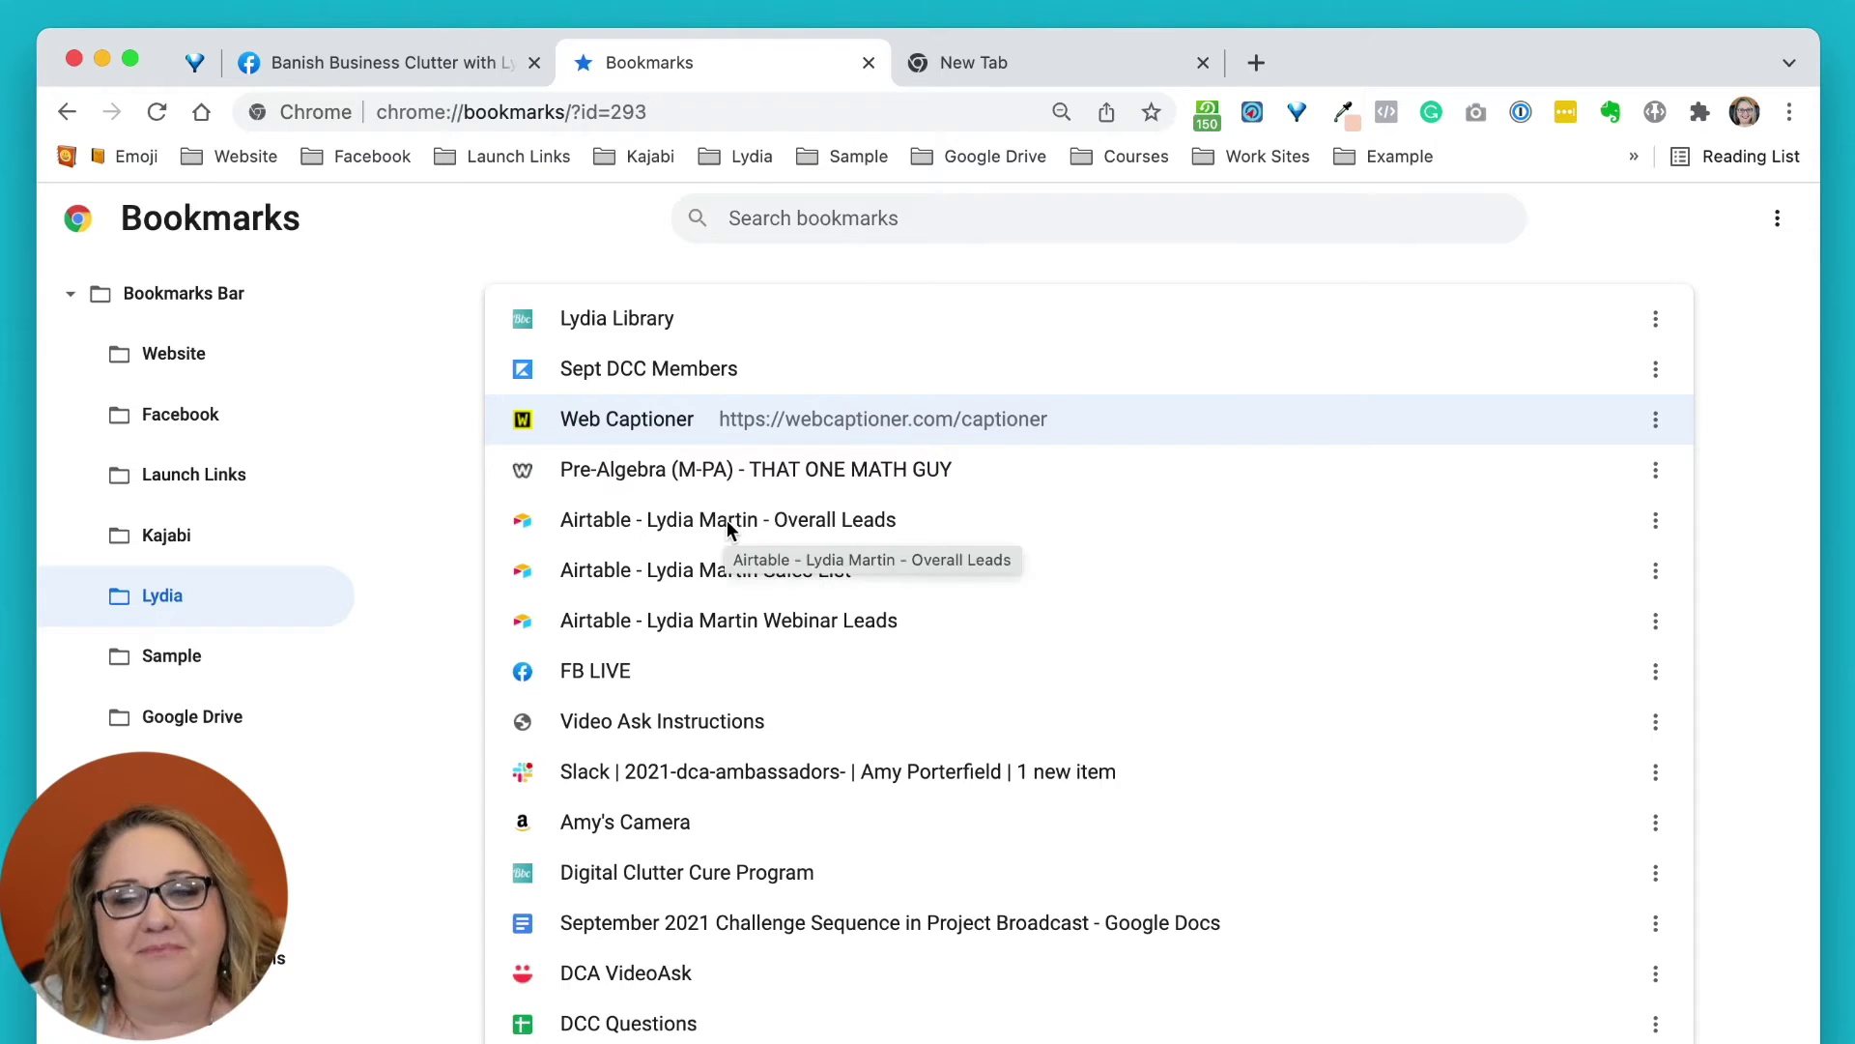
# - Return to the Bookmarks Bar list and look inside the Courses and Google Drive folders
pyautogui.click(153, 296)
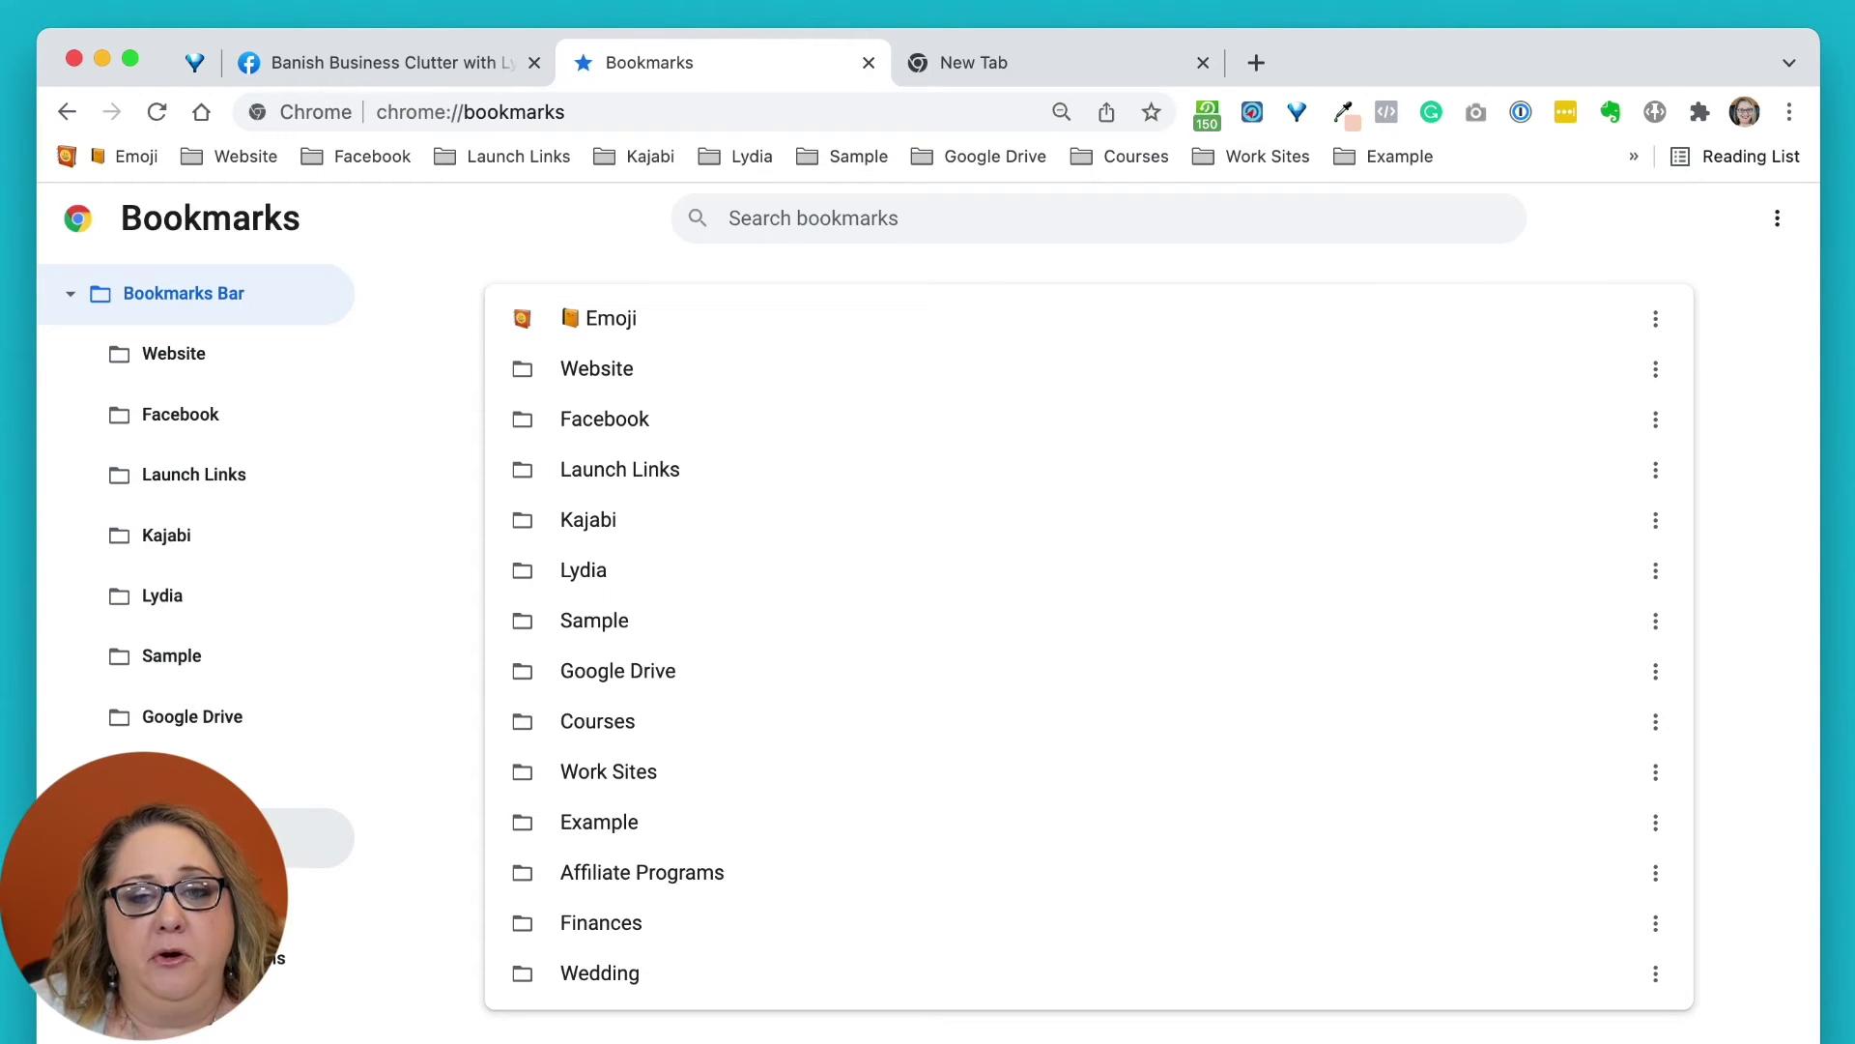
pyautogui.click(1111, 164)
pyautogui.click(971, 157)
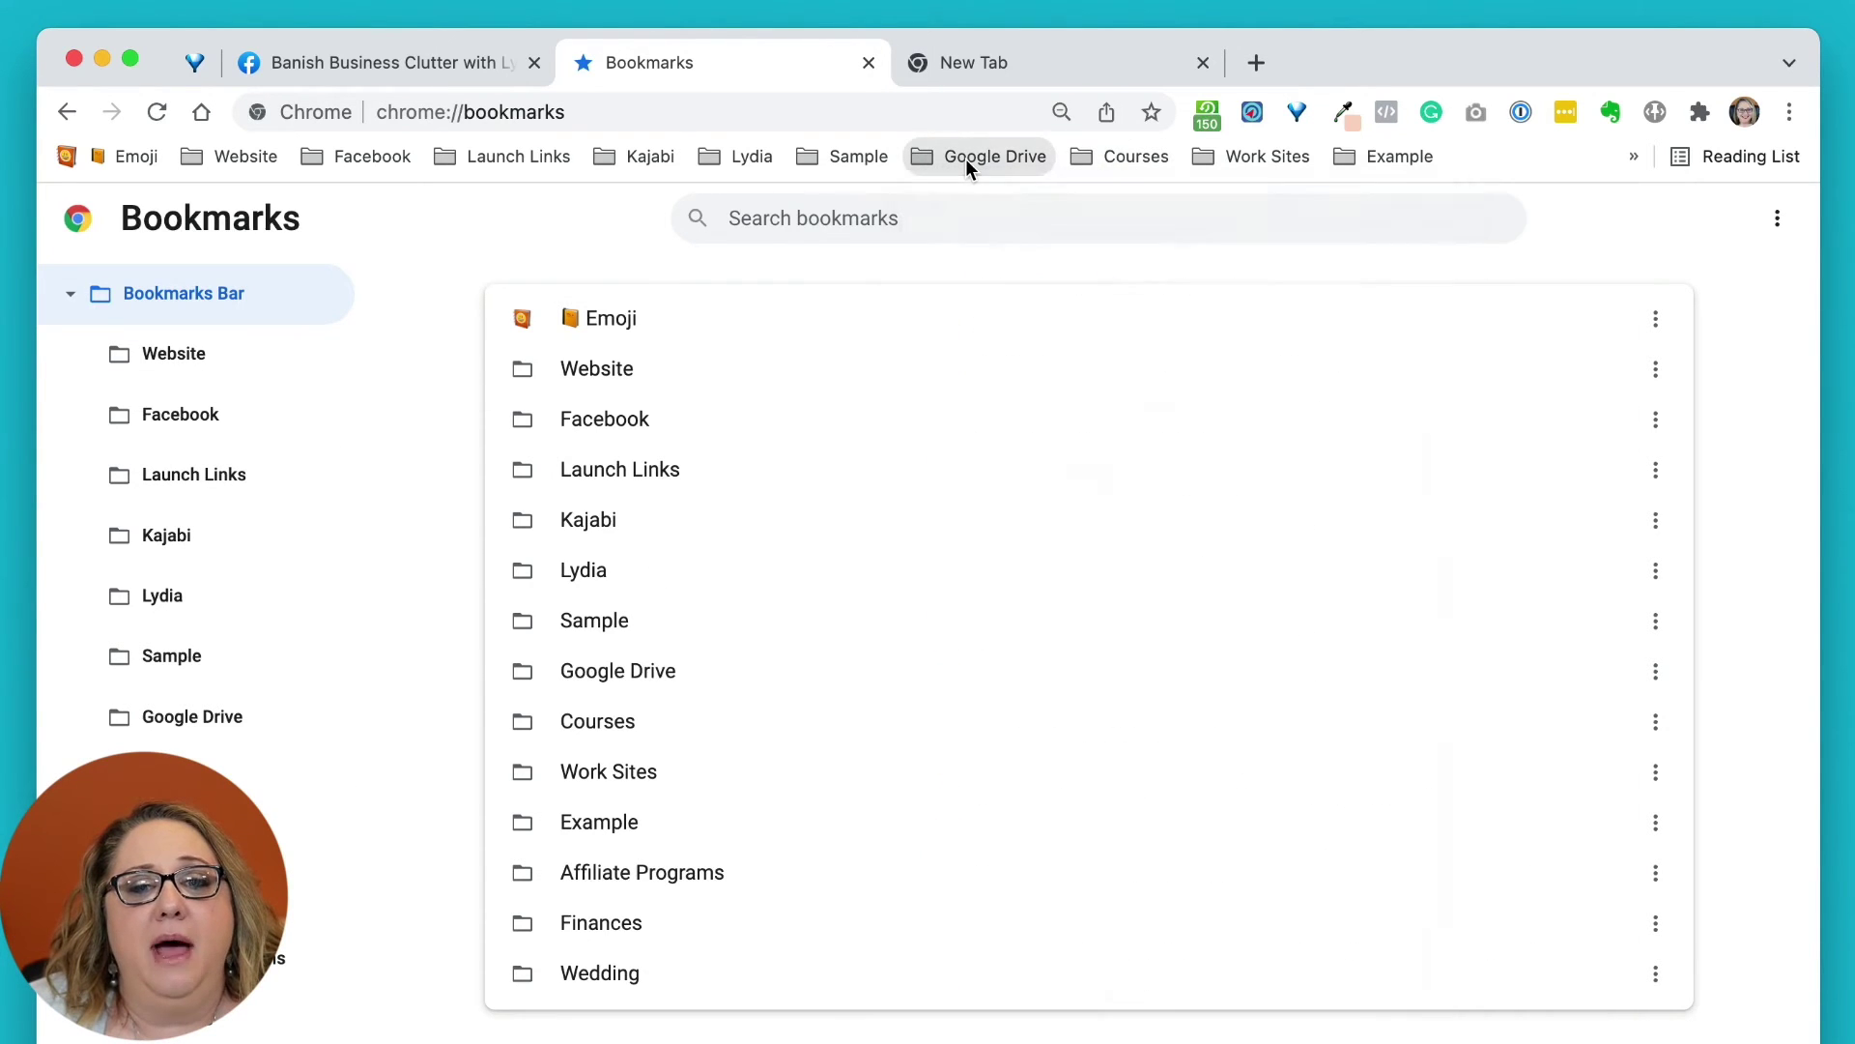
# - Open and then close the Google Drive bookmark folder's list on the bookmarks bar
pyautogui.click(988, 155)
pyautogui.click(988, 153)
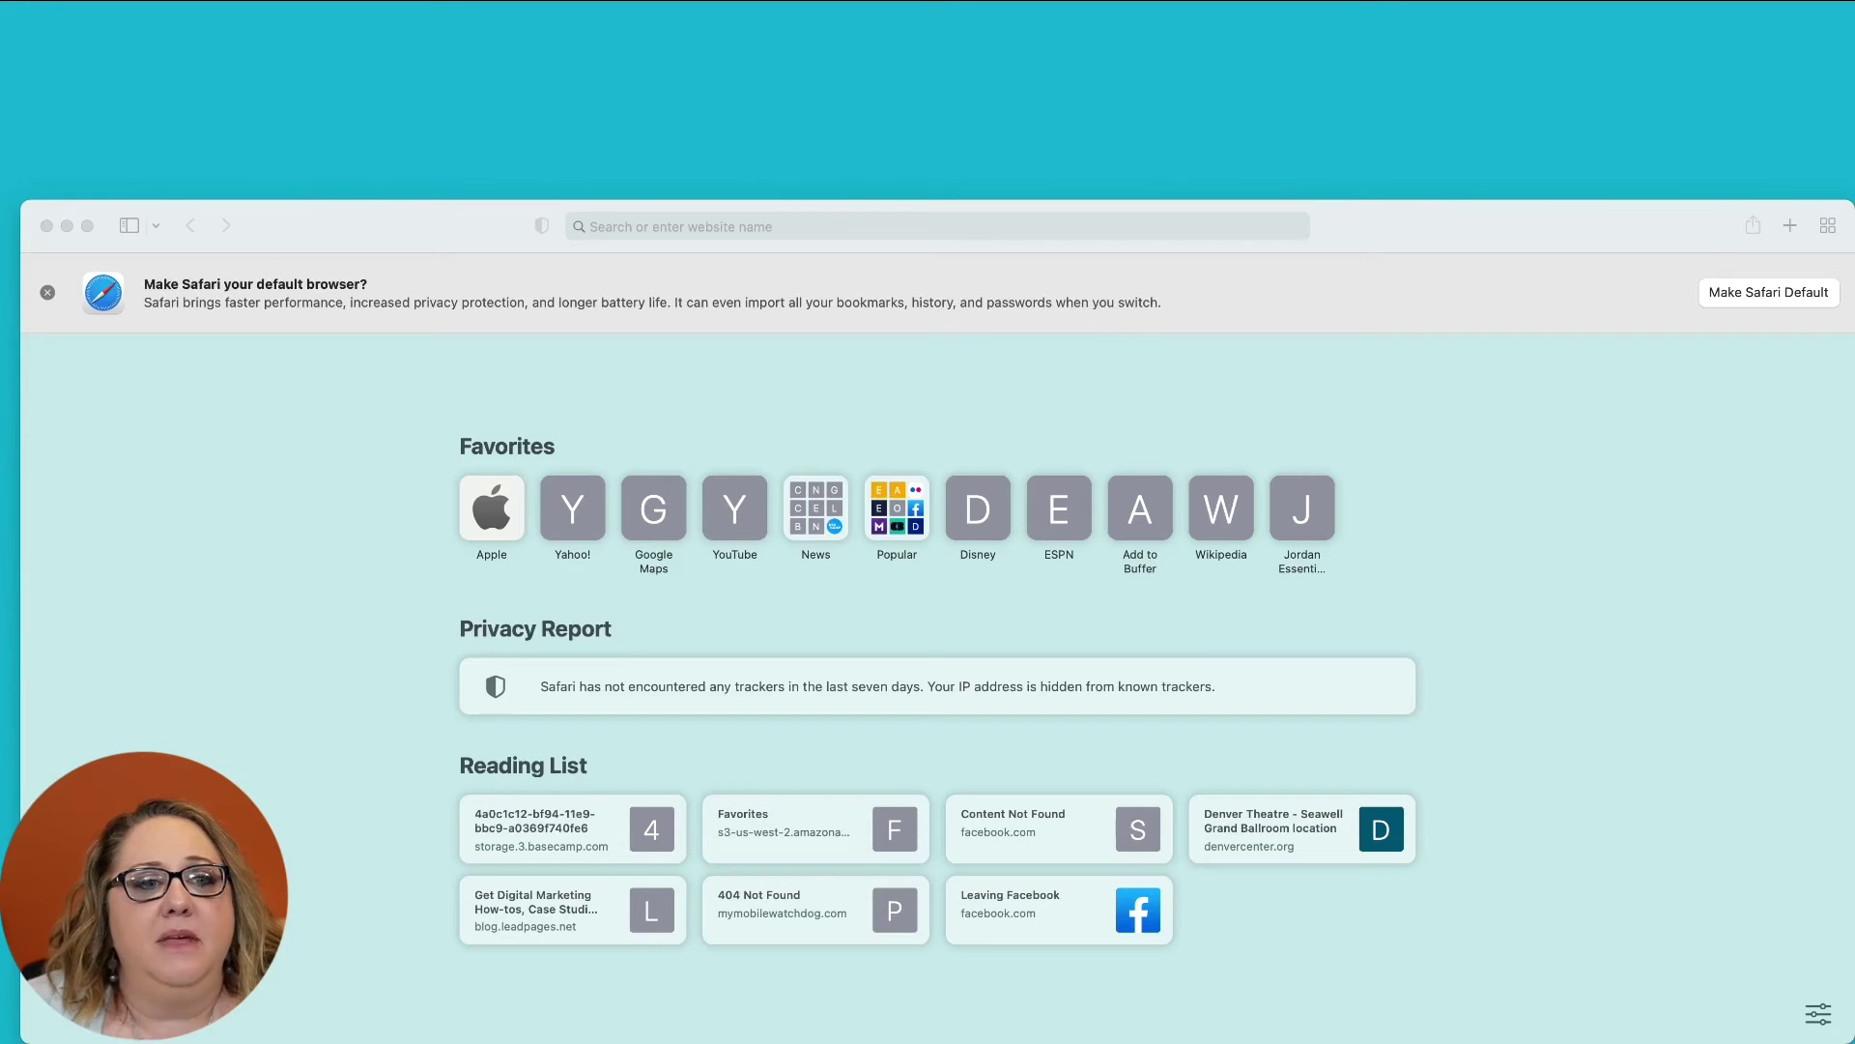
# - Shrink the Safari window and show the sidebar with Start Page, Bookmarks and Reading List
pyautogui.moveTo(1841, 205); pyautogui.dragTo(1473, 193)
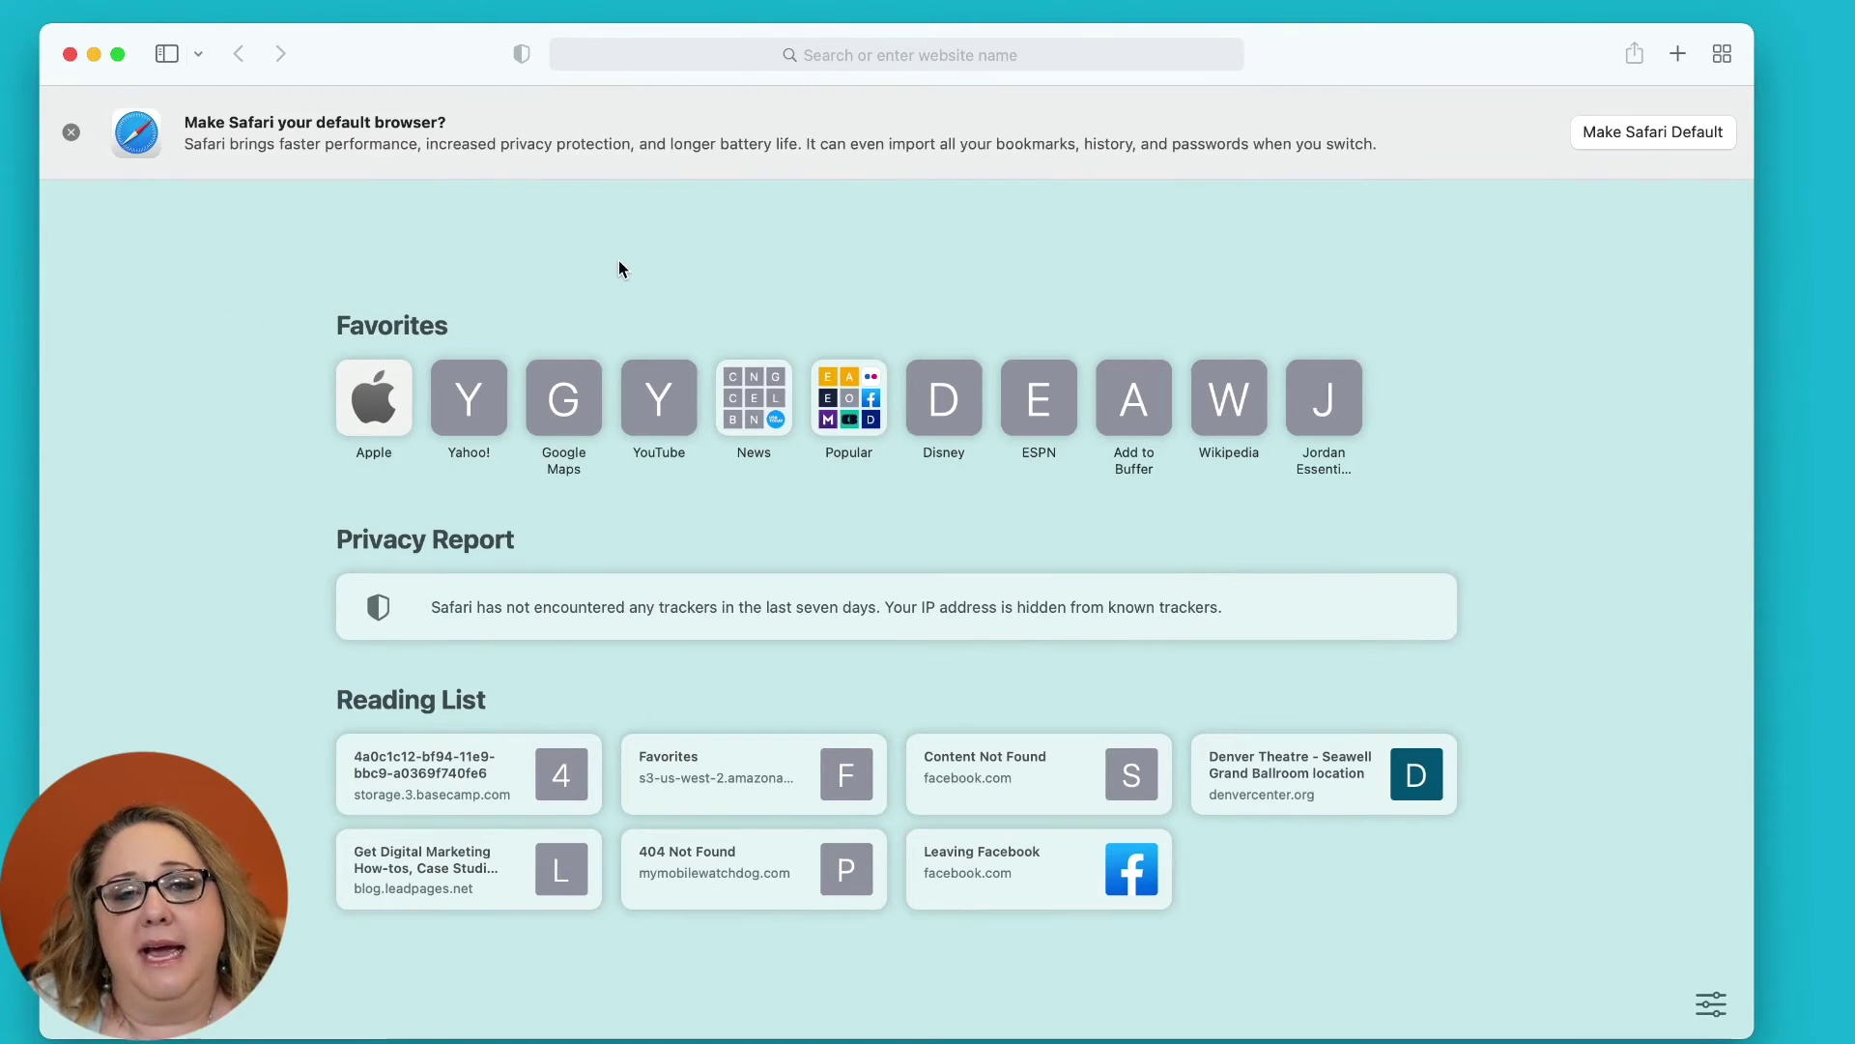
pyautogui.click(164, 54)
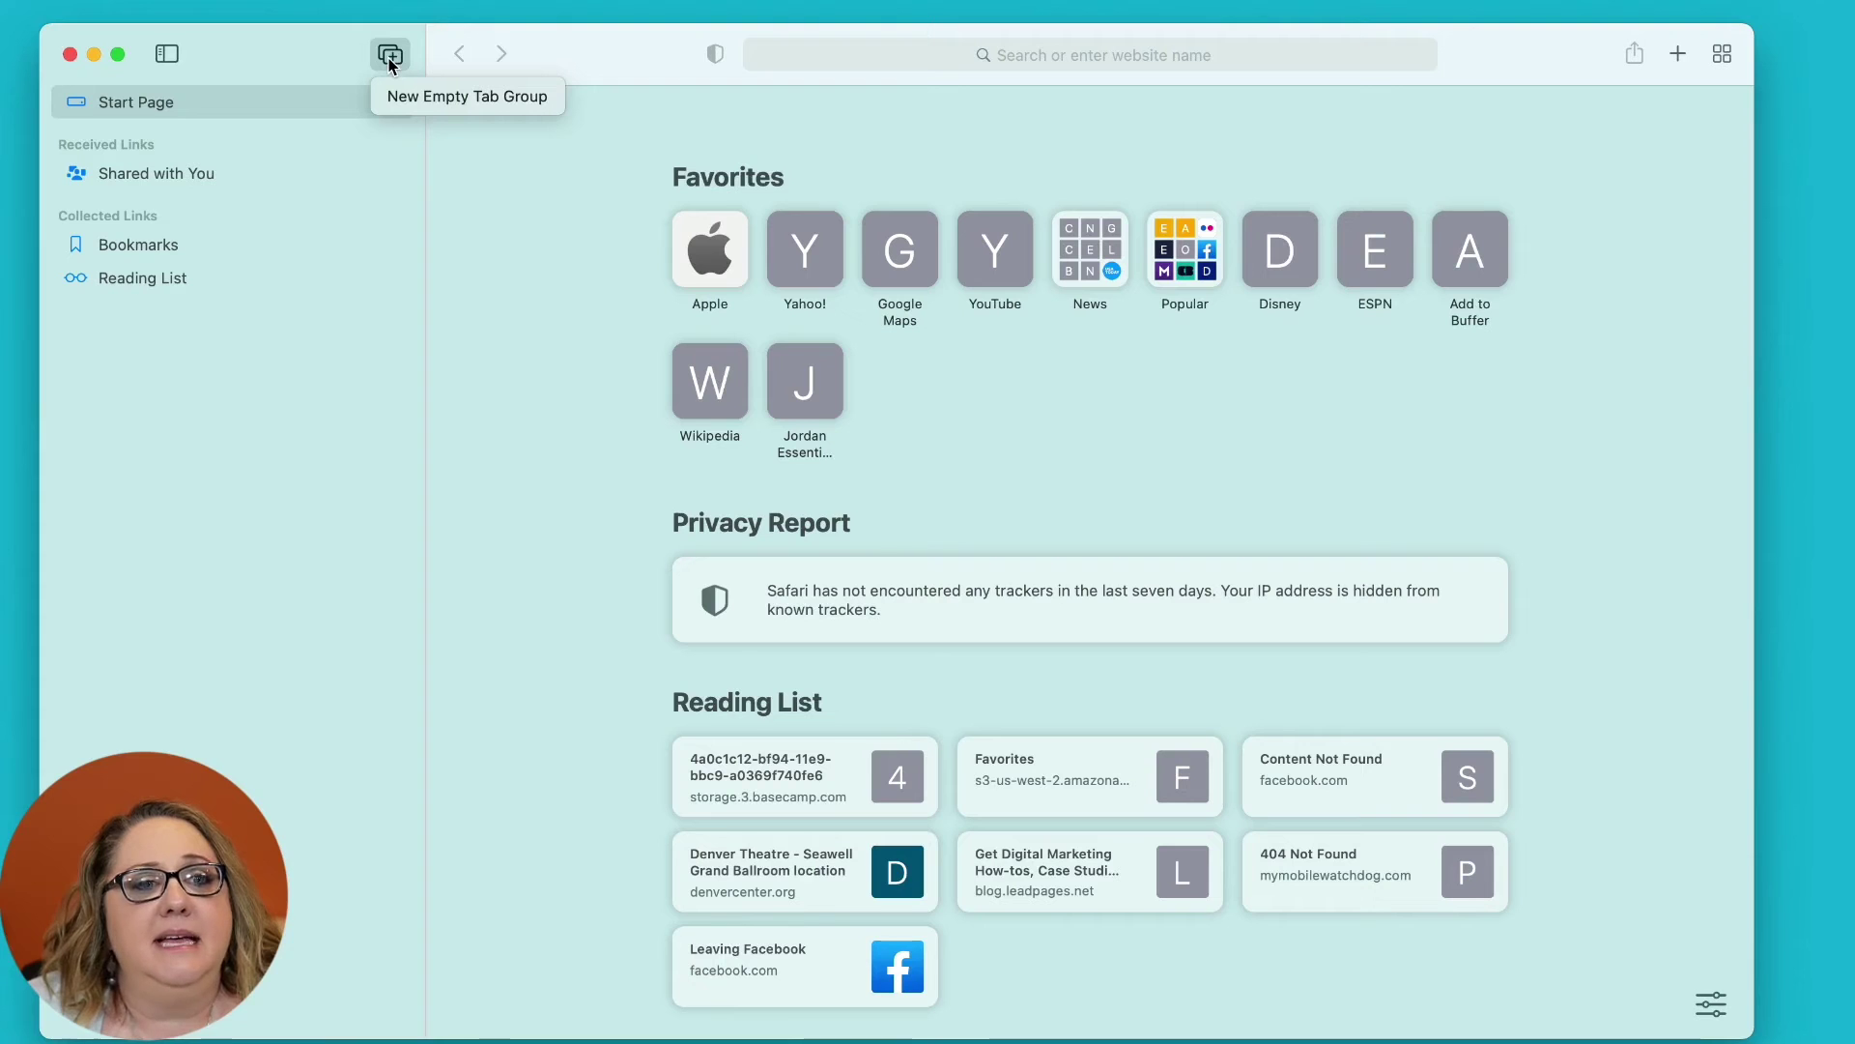
# - Add a new bookmark folder named Sample from Safari's Bookmarks menu
pyautogui.click(411, 0)
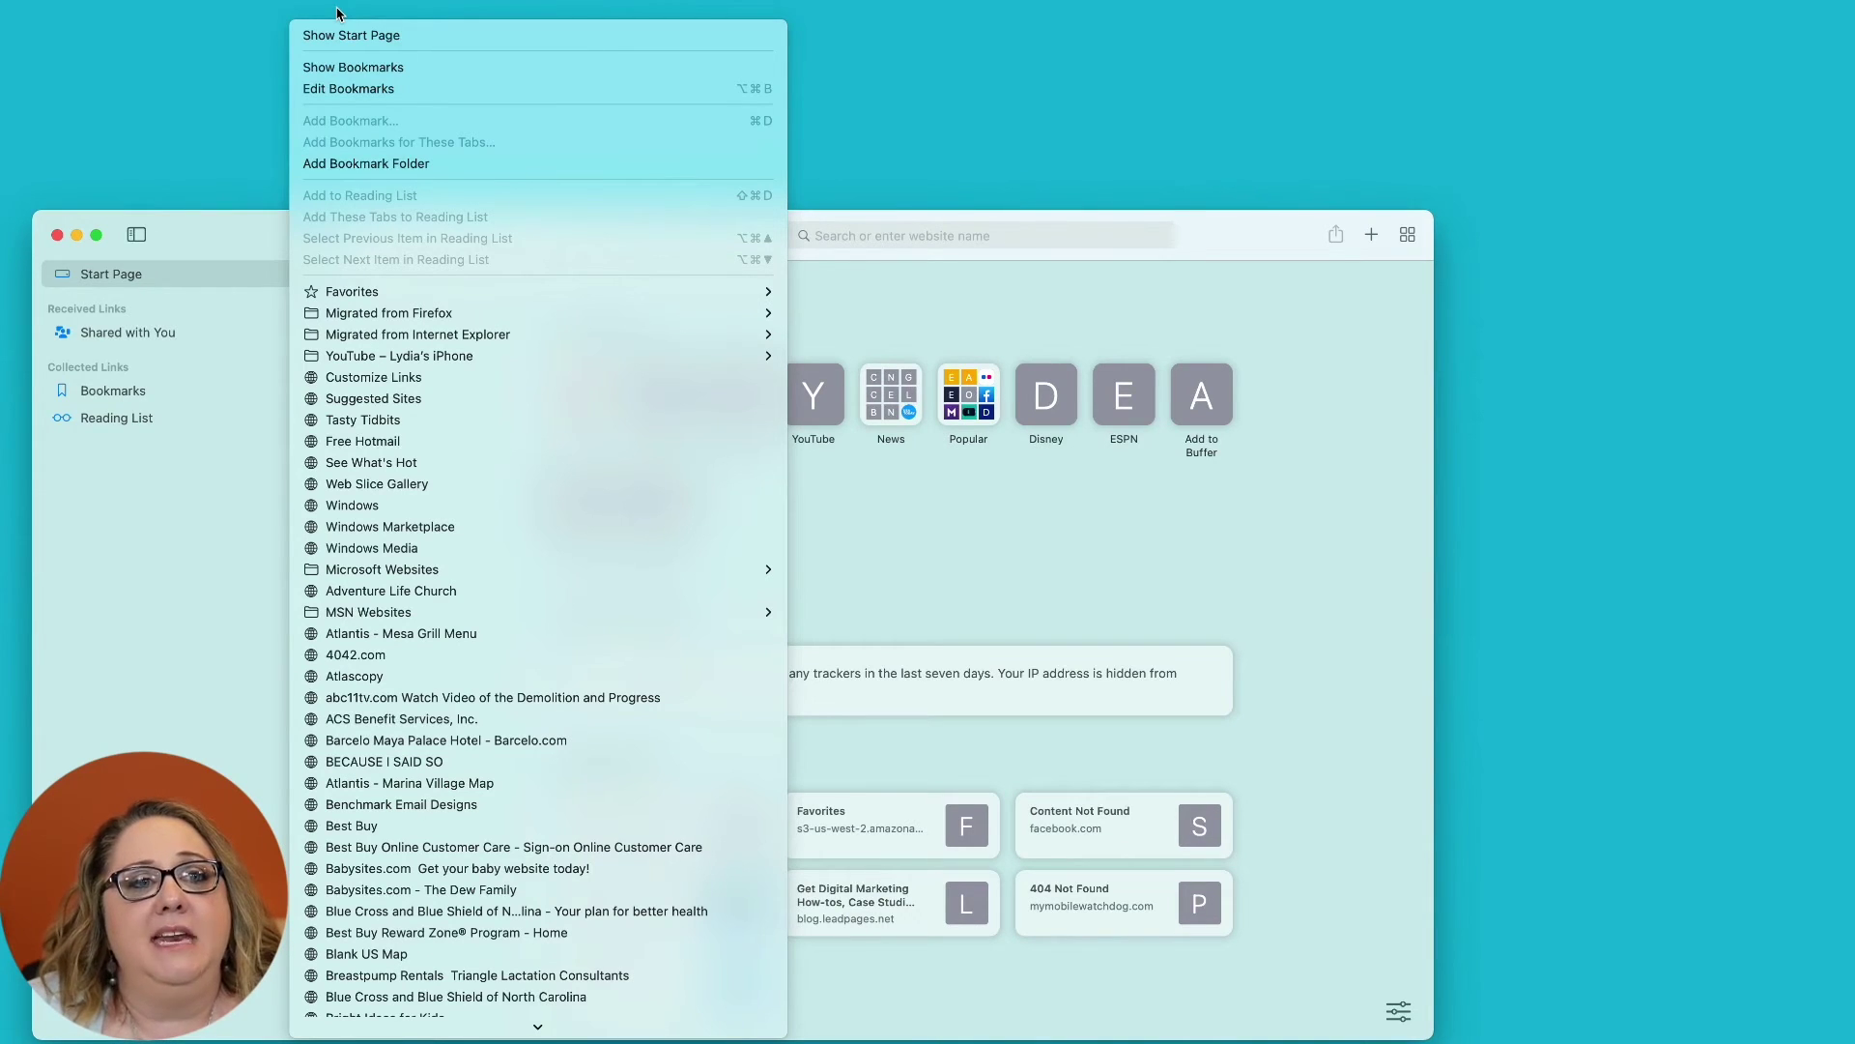
pyautogui.click(418, 166)
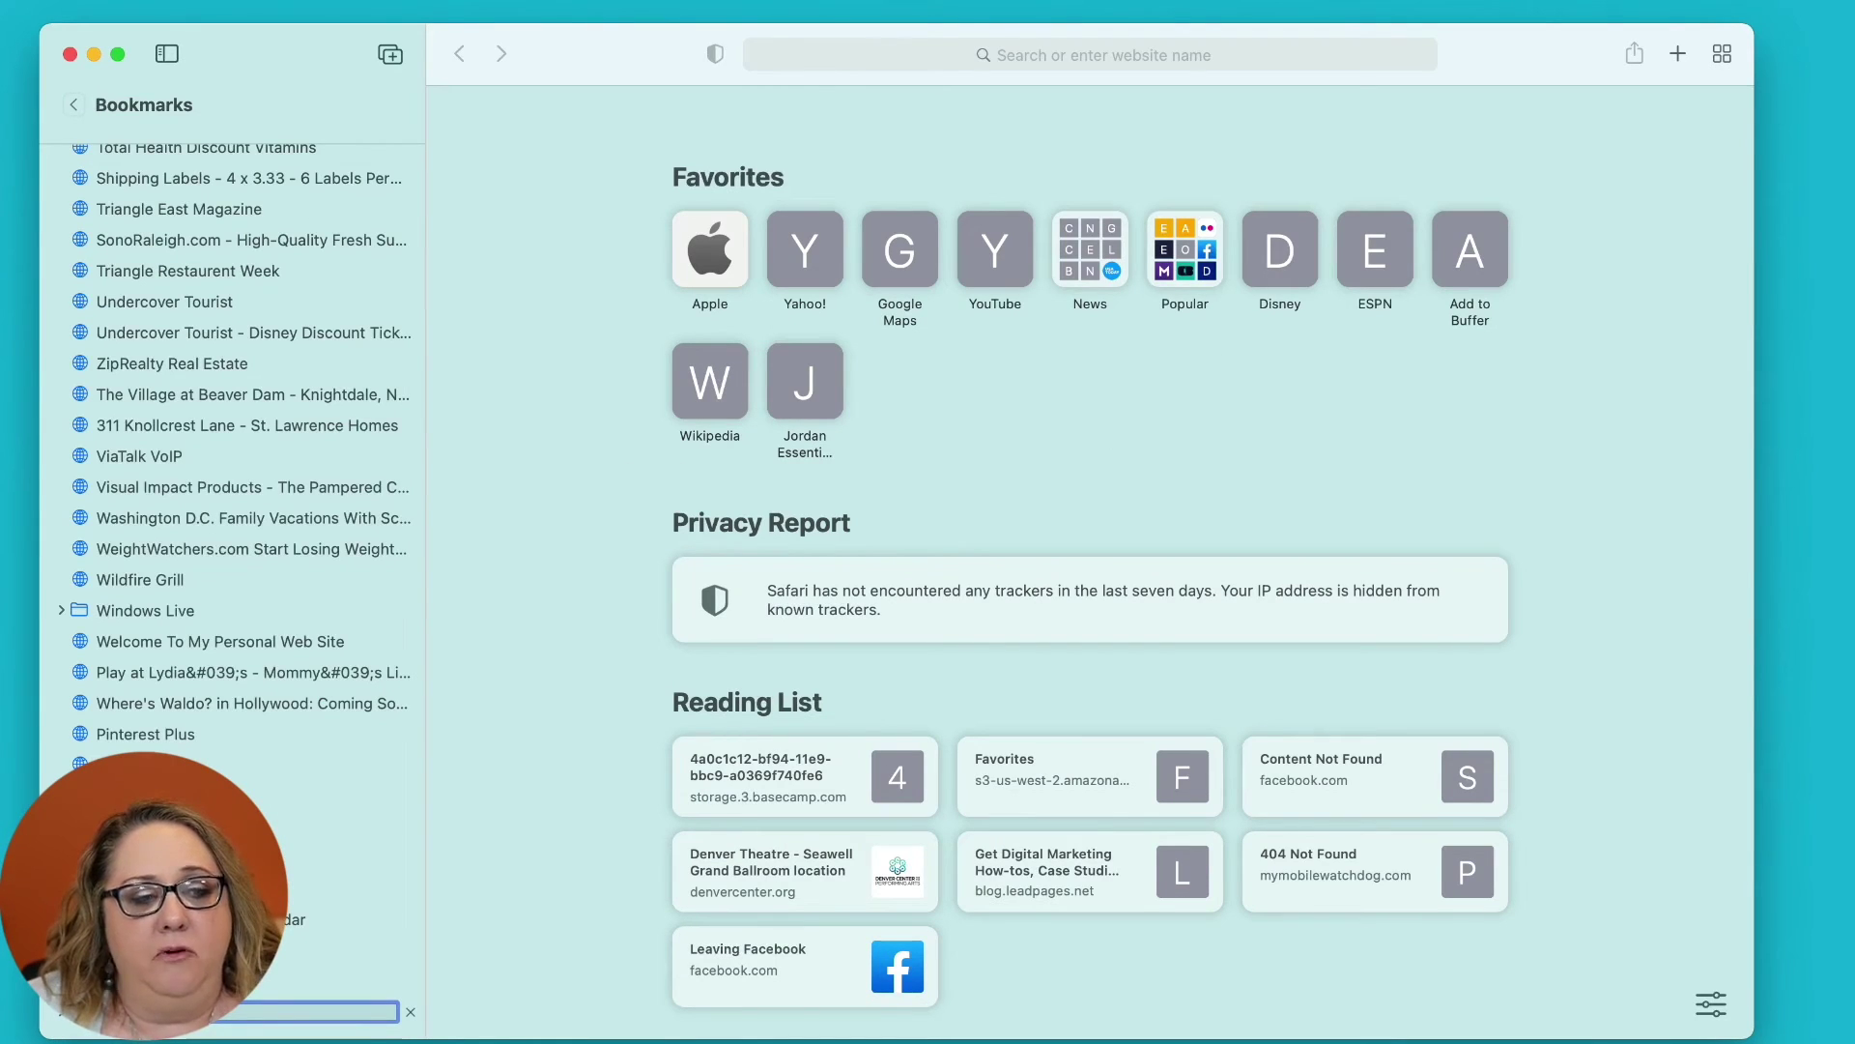
pyautogui.scroll(20, 232, 449)
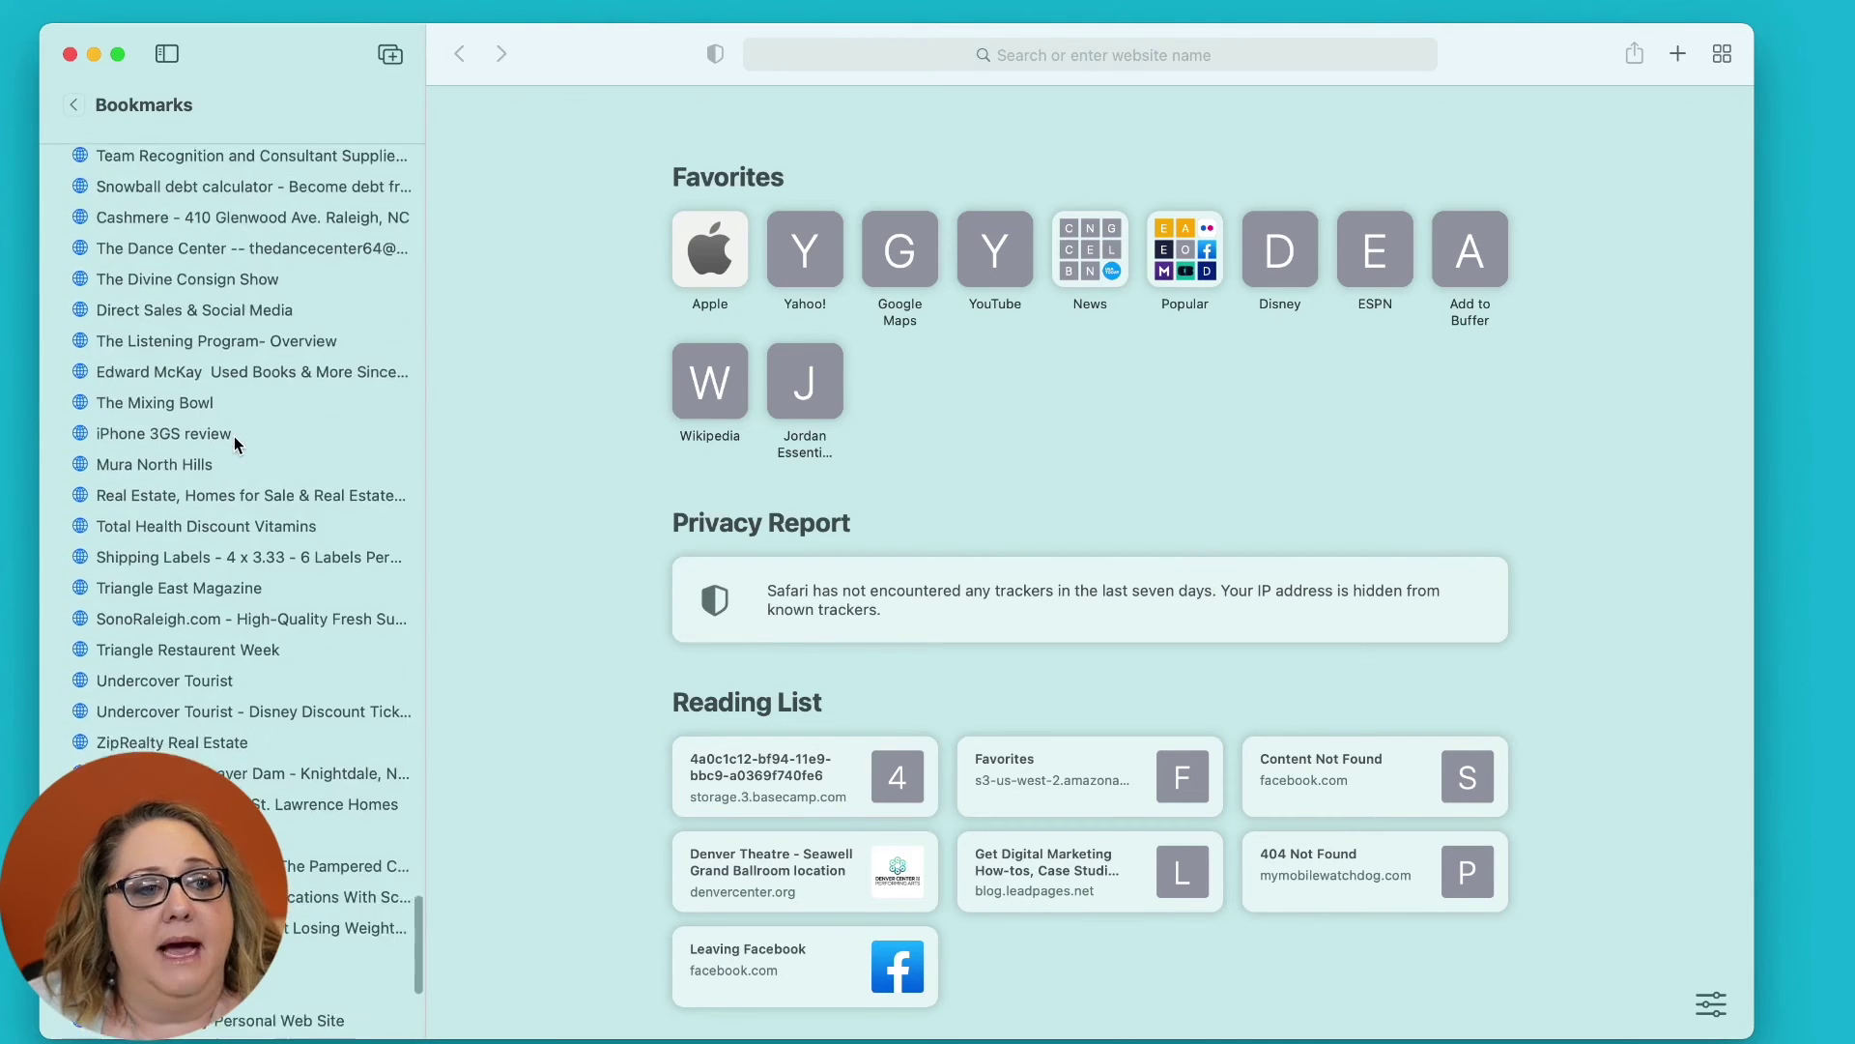
pyautogui.scroll(20, 234, 438)
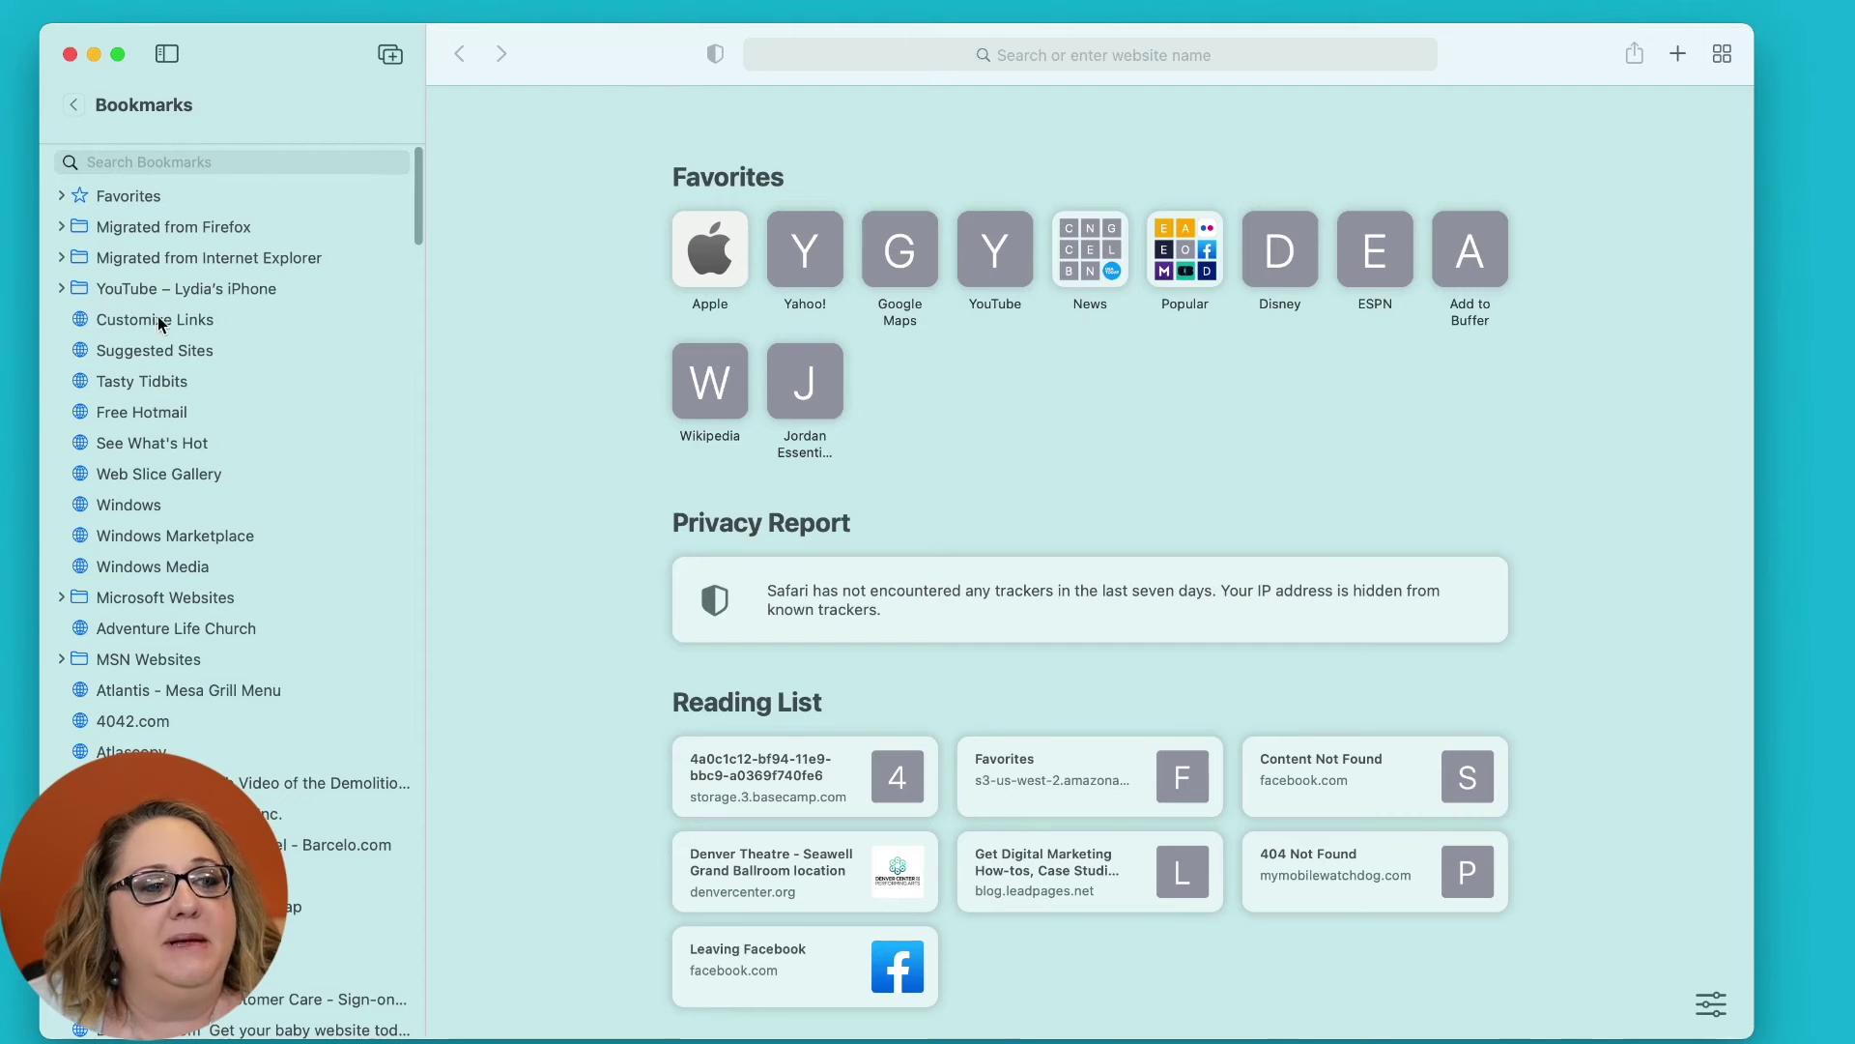
pyautogui.click(58, 288)
pyautogui.click(58, 288)
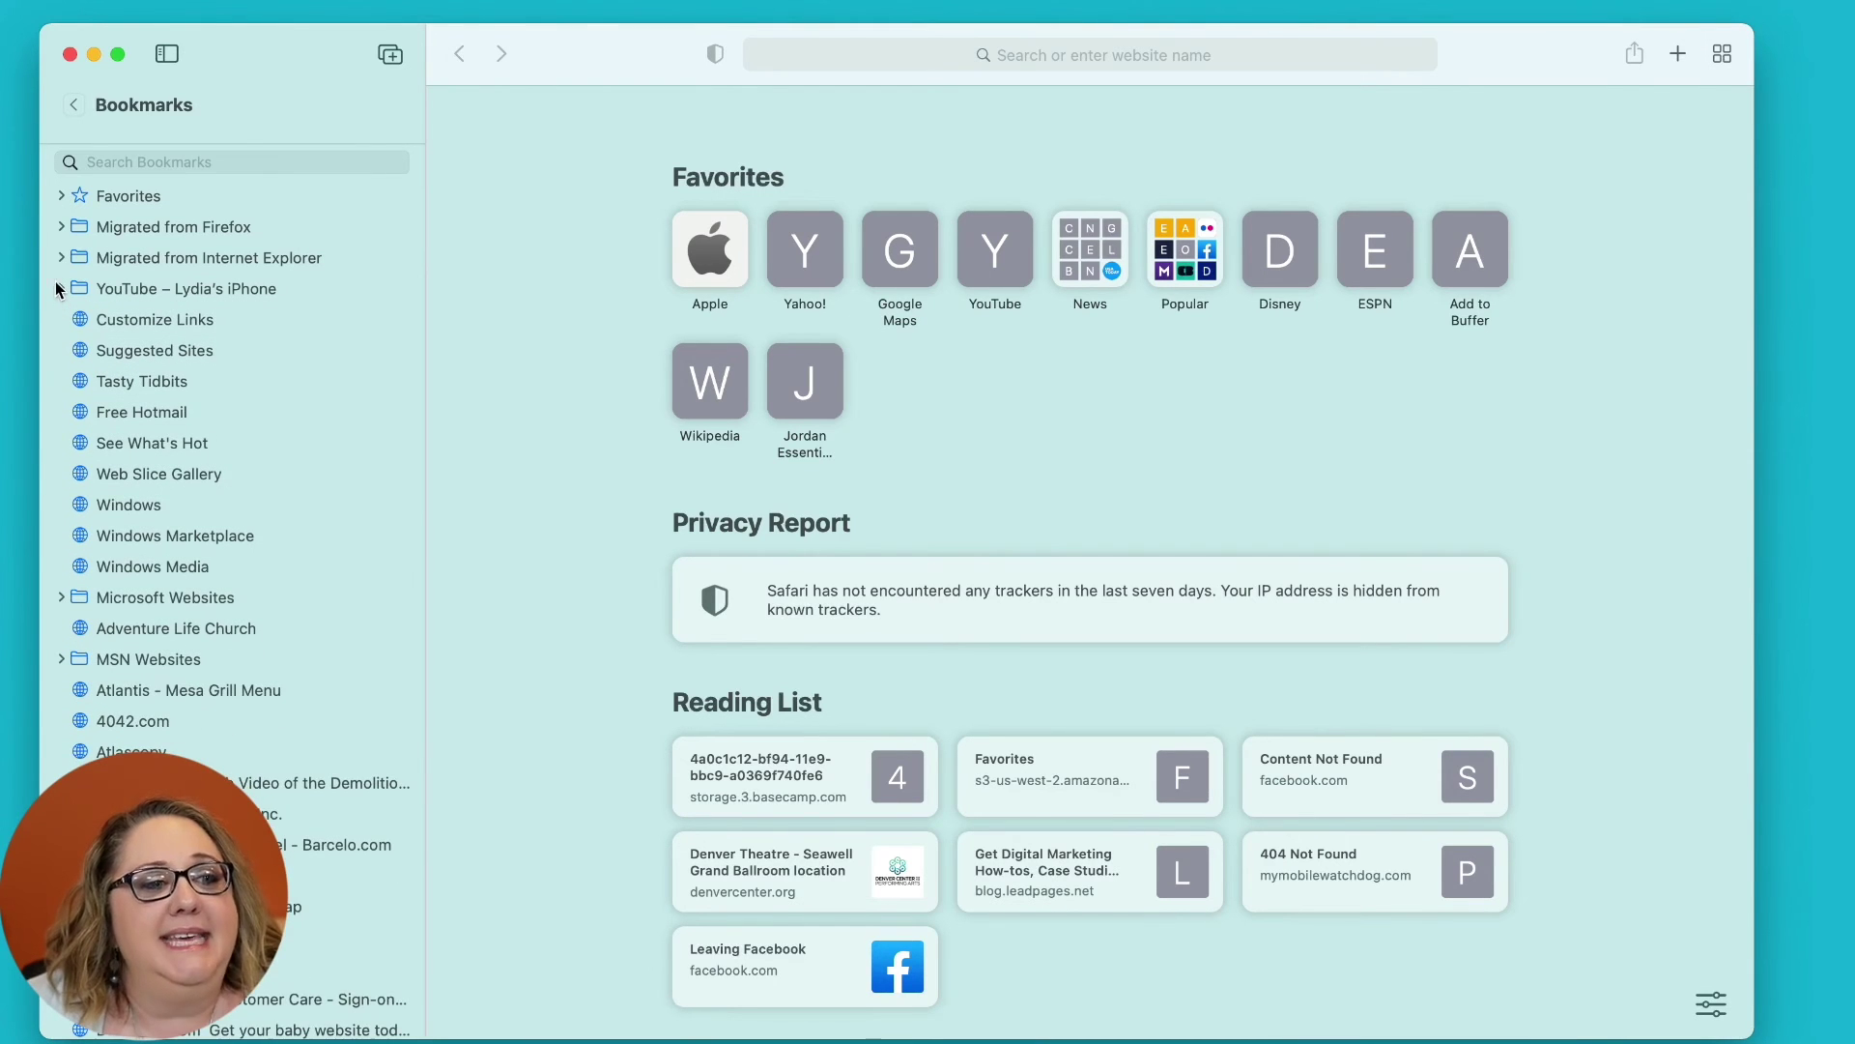
pyautogui.scroll(-20, 233, 545)
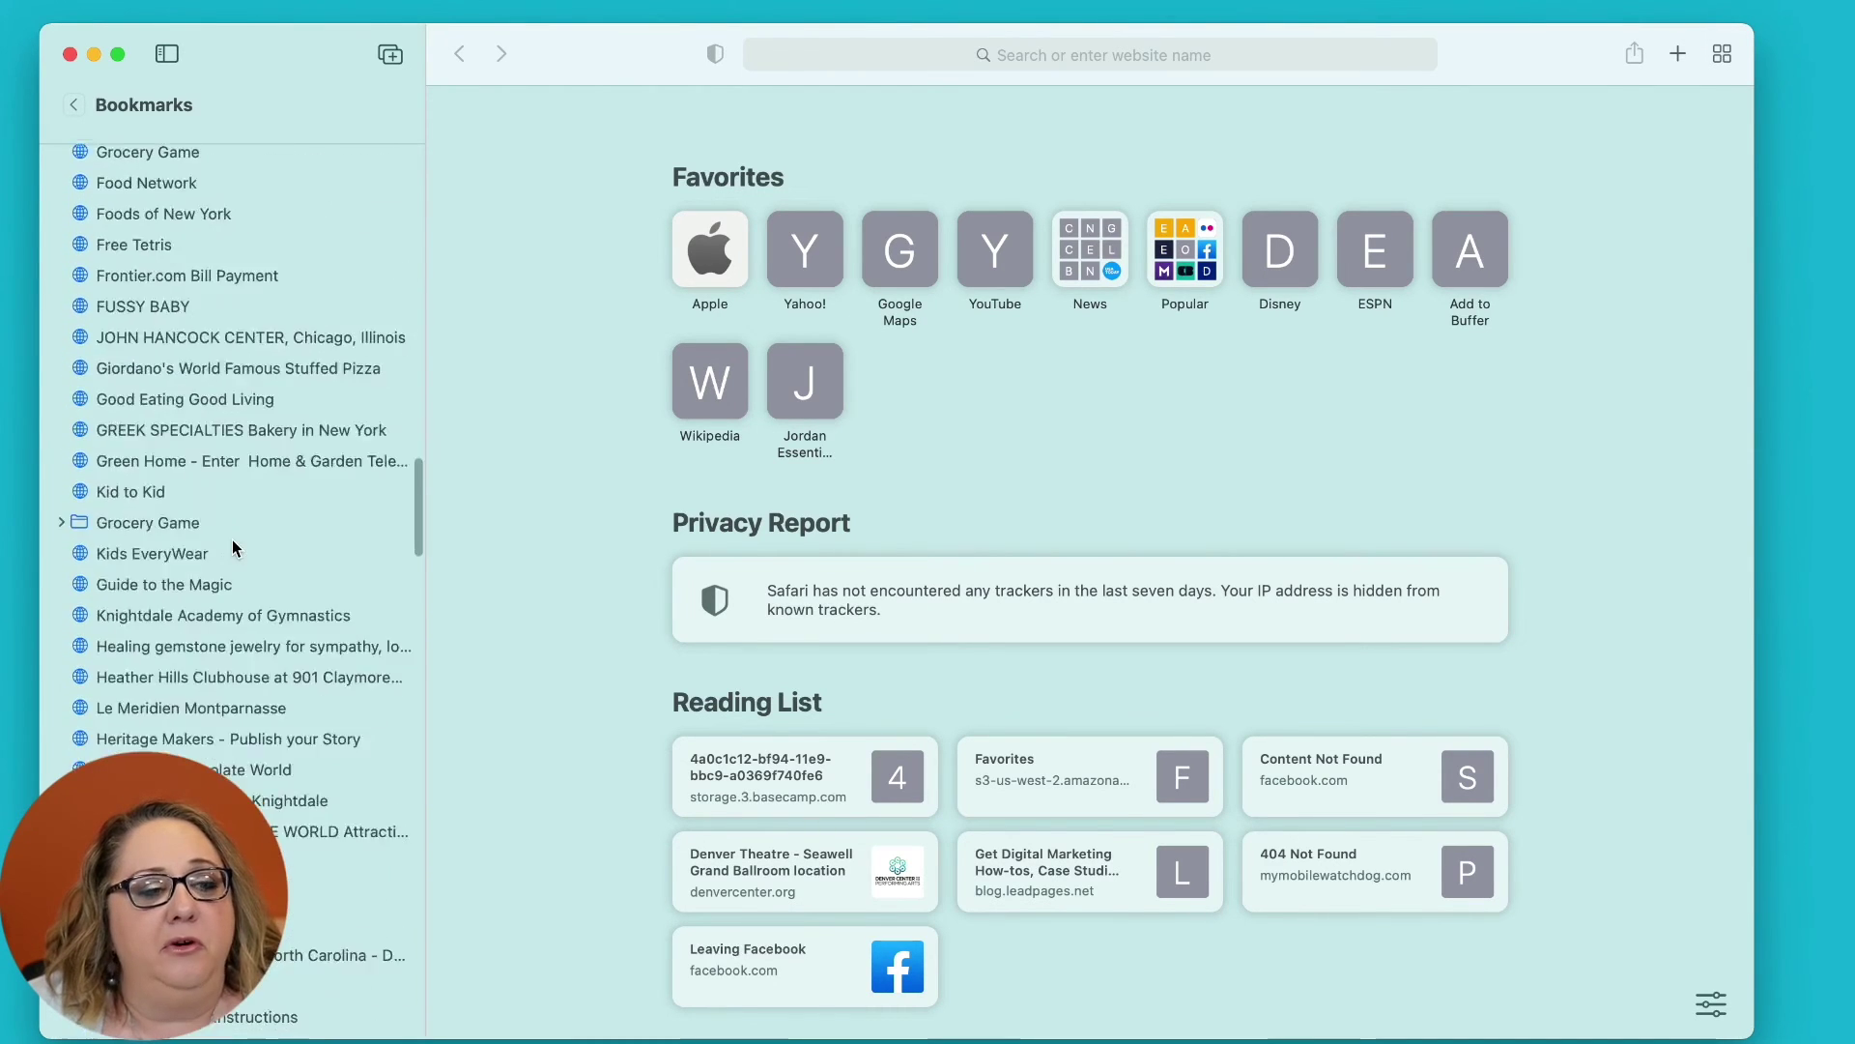
pyautogui.scroll(-20, 233, 546)
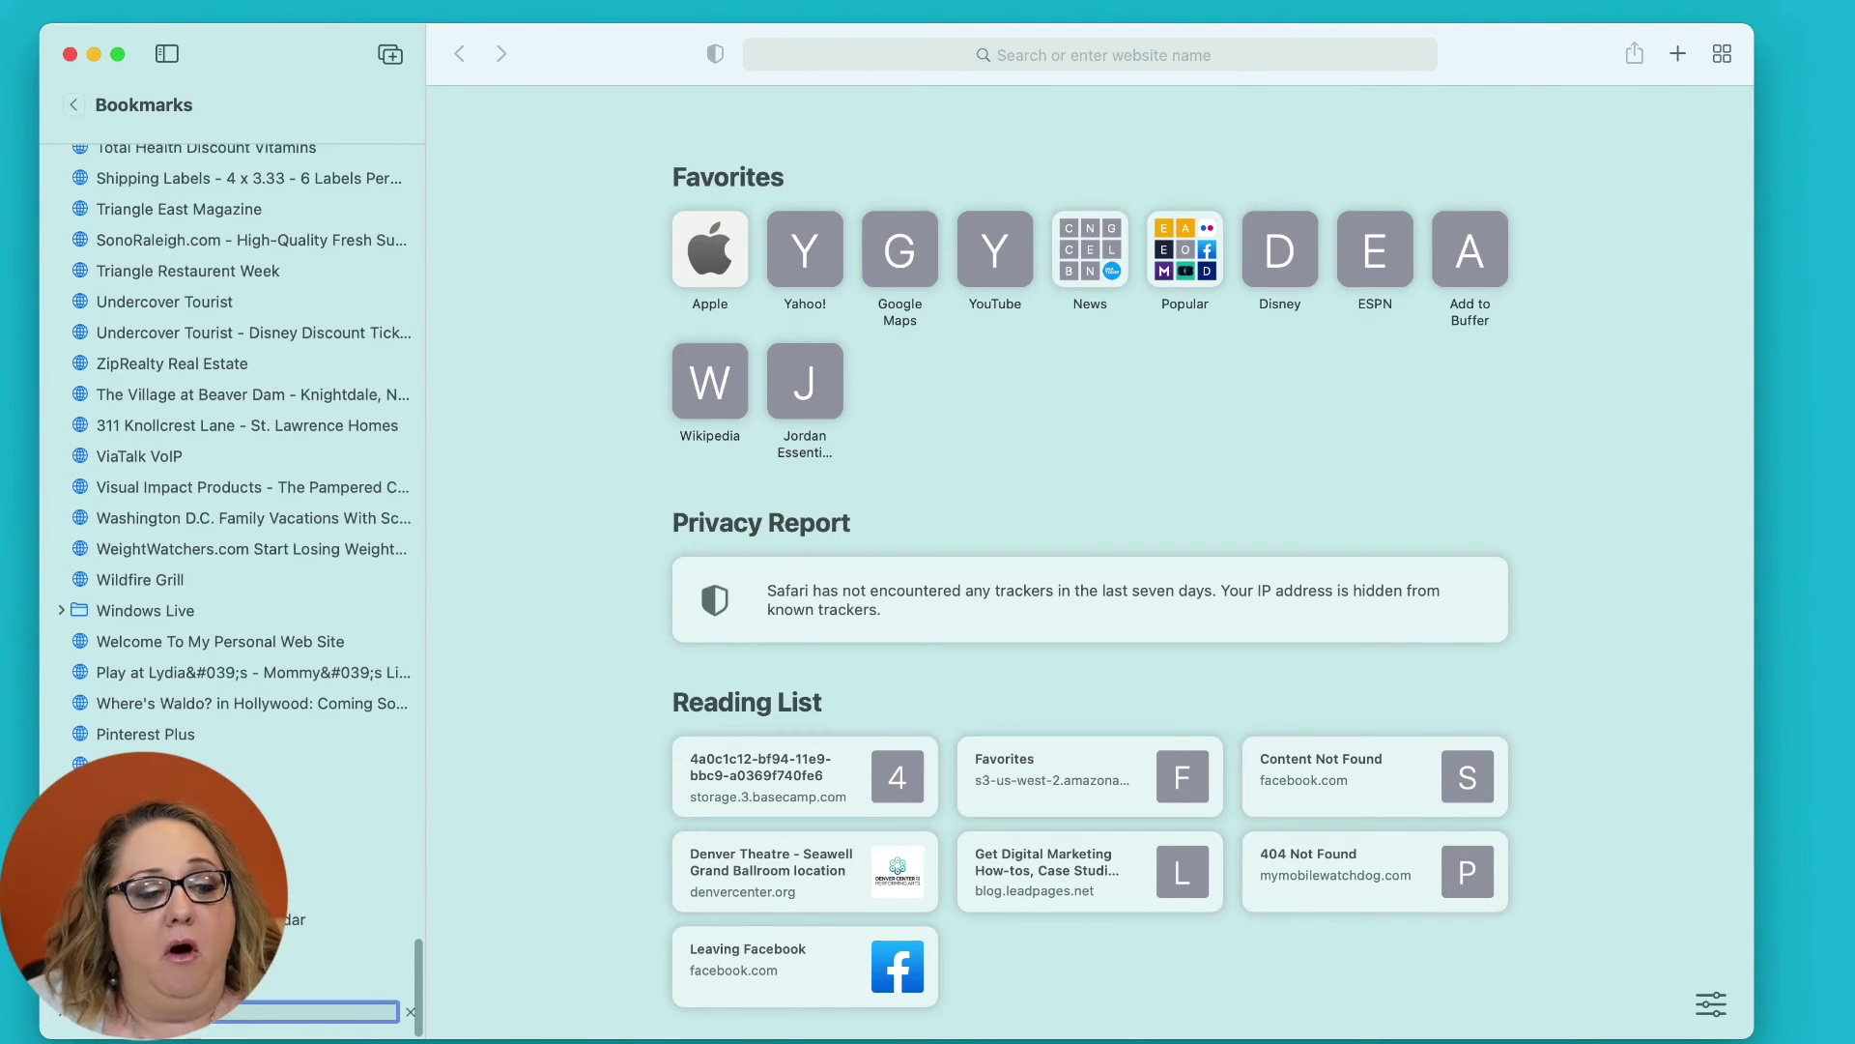
pyautogui.press('Escape')
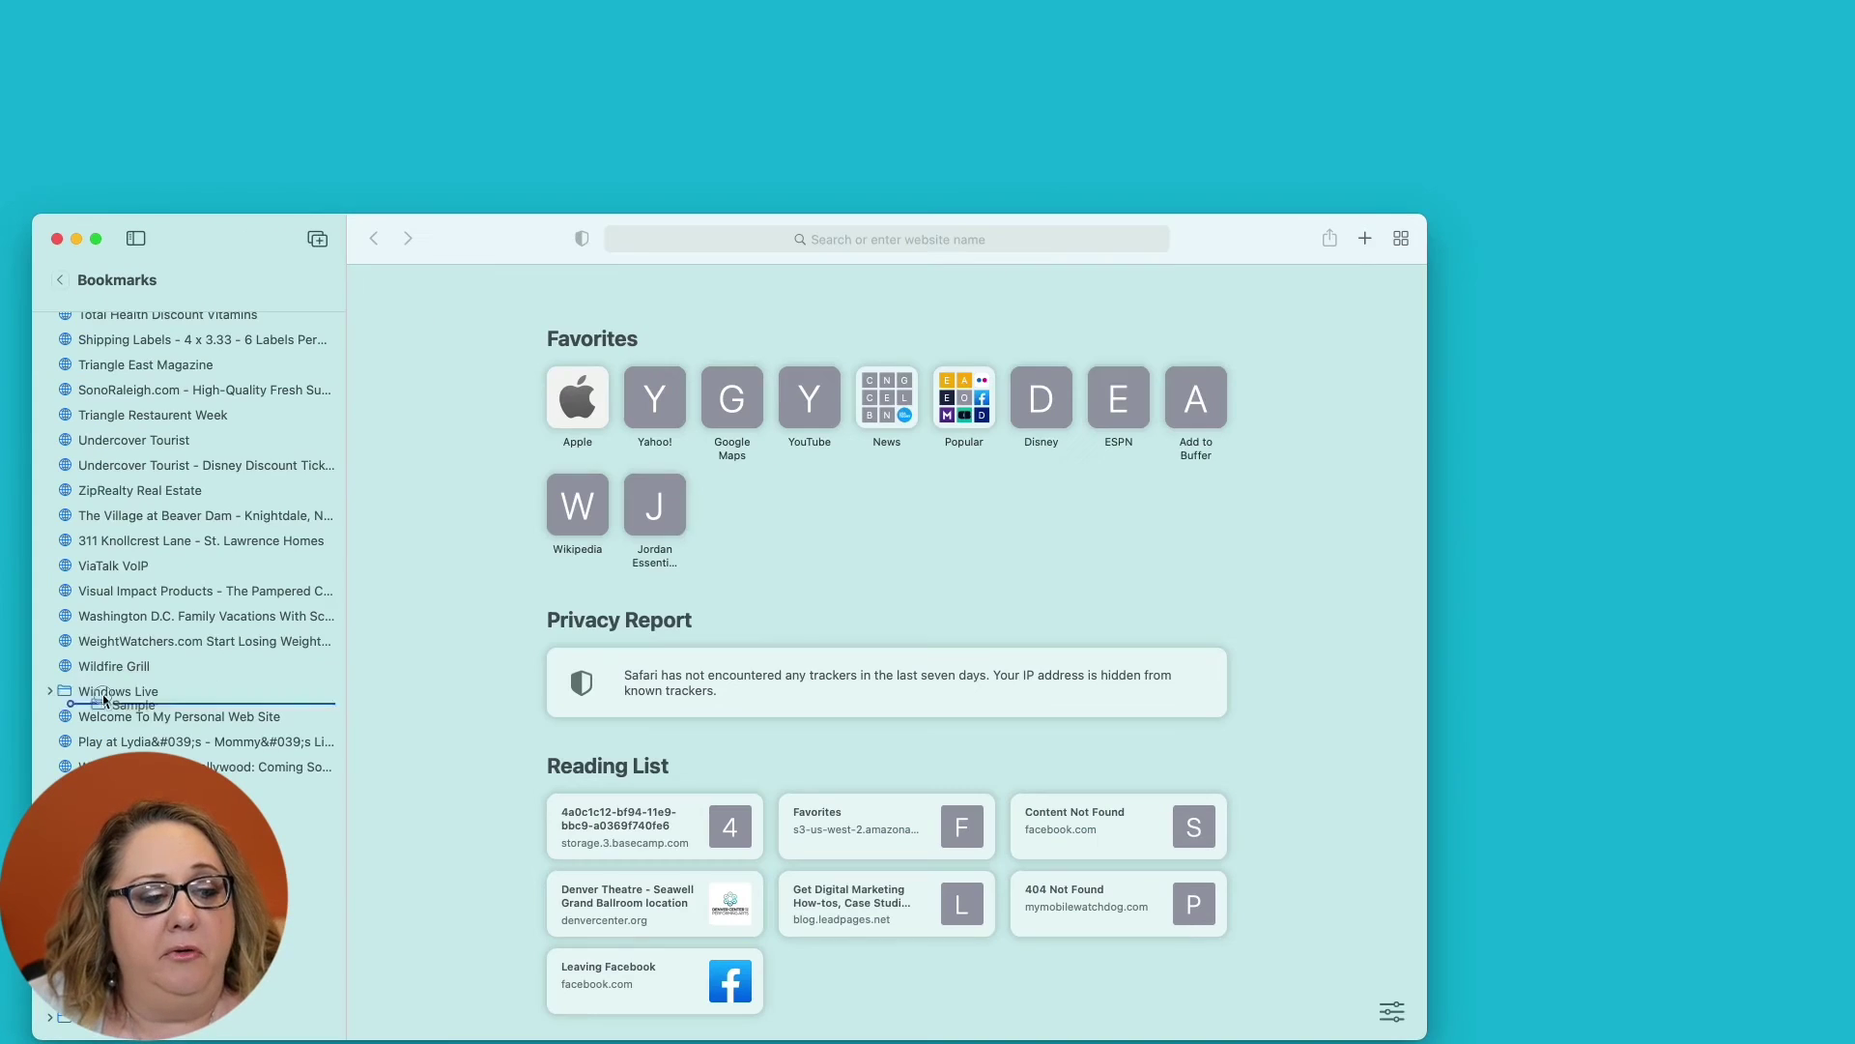
# - Drag the Sample folder near the top of the sidebar list, then hide and reshow the sidebar
pyautogui.moveTo(82, 1010); pyautogui.dragTo(115, 269)
pyautogui.moveTo(94, 415); pyautogui.dragTo(48, 417)
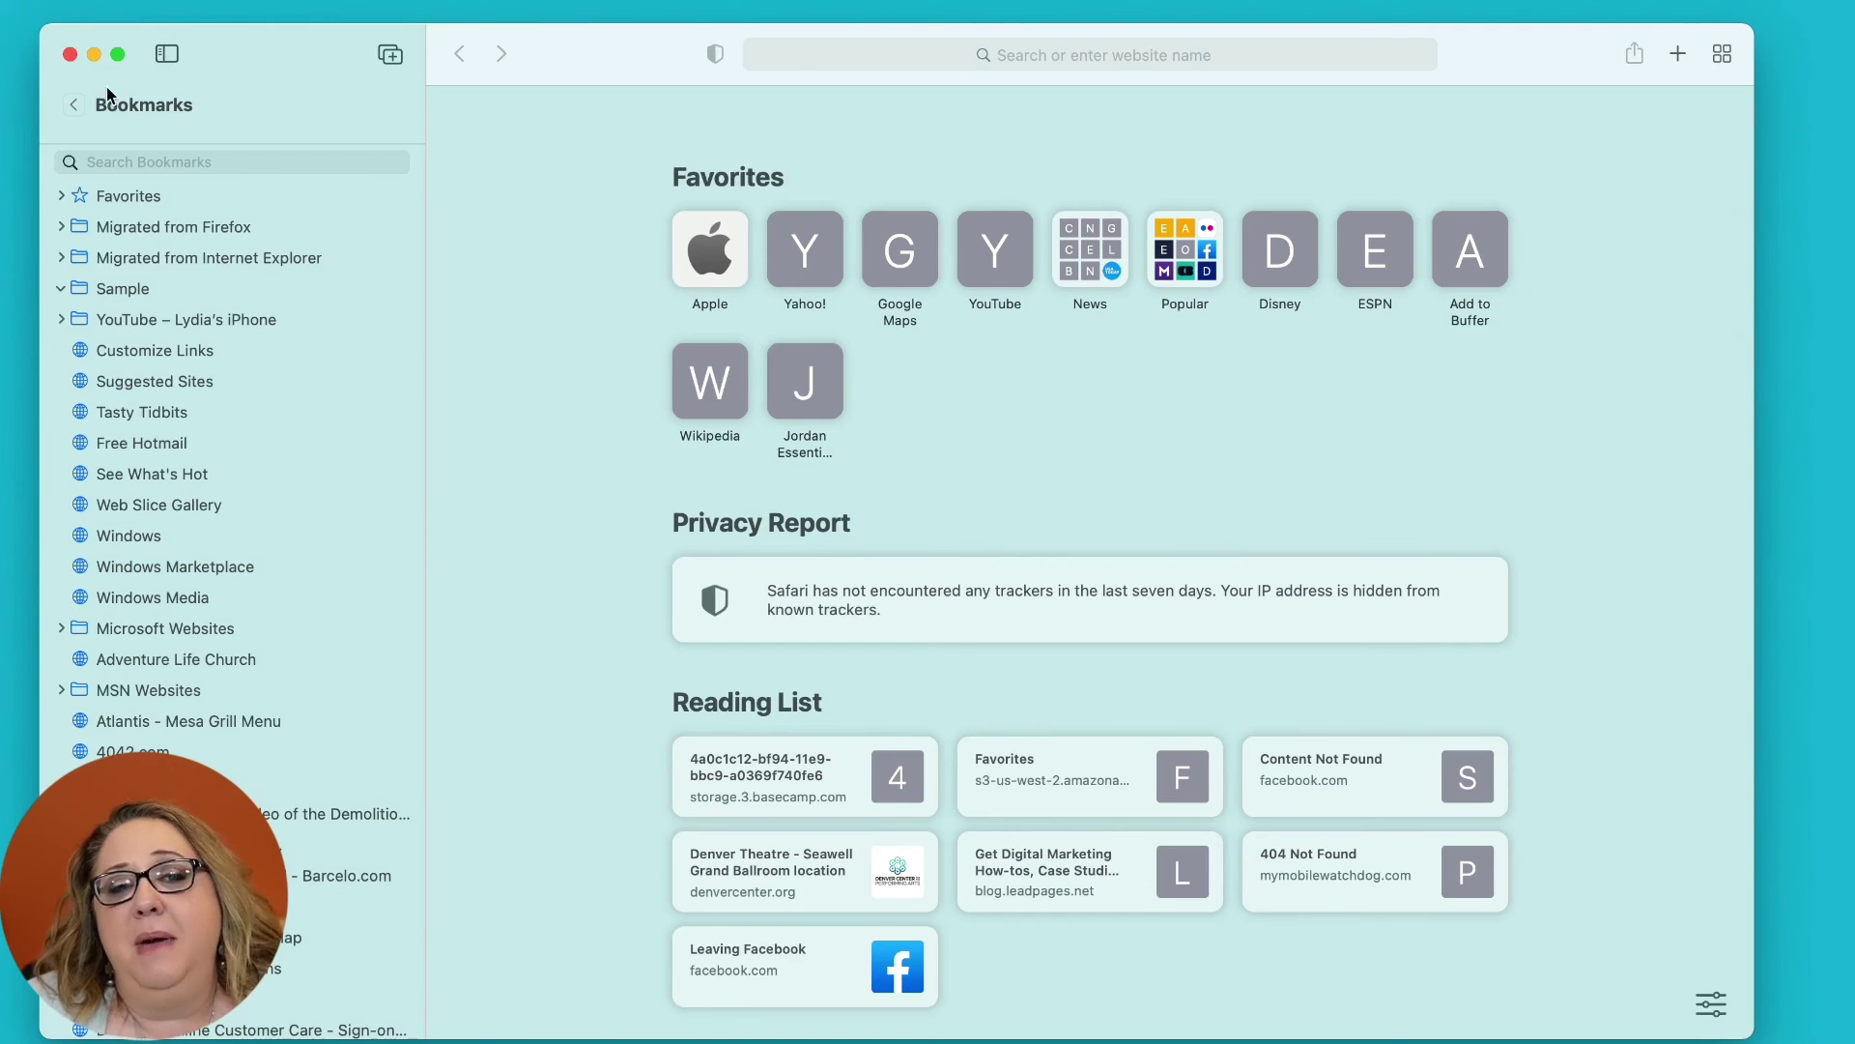
pyautogui.click(165, 56)
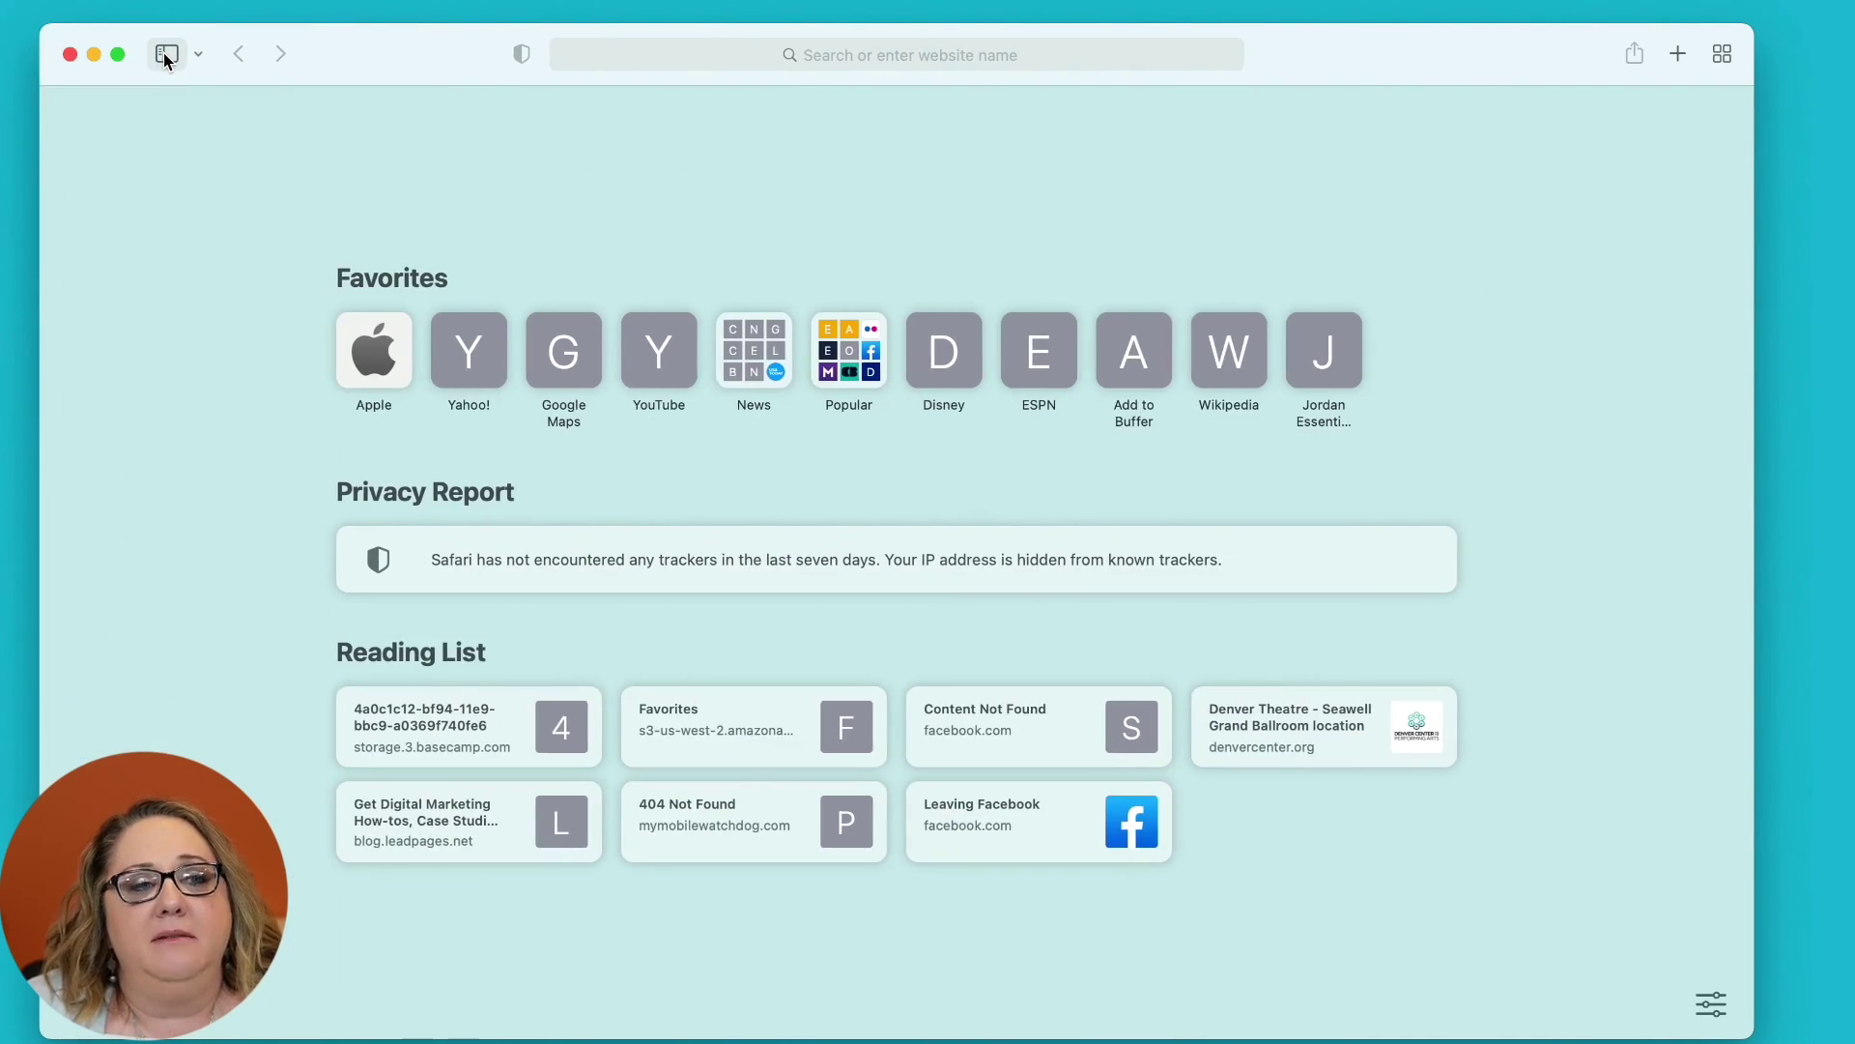
pyautogui.click(164, 53)
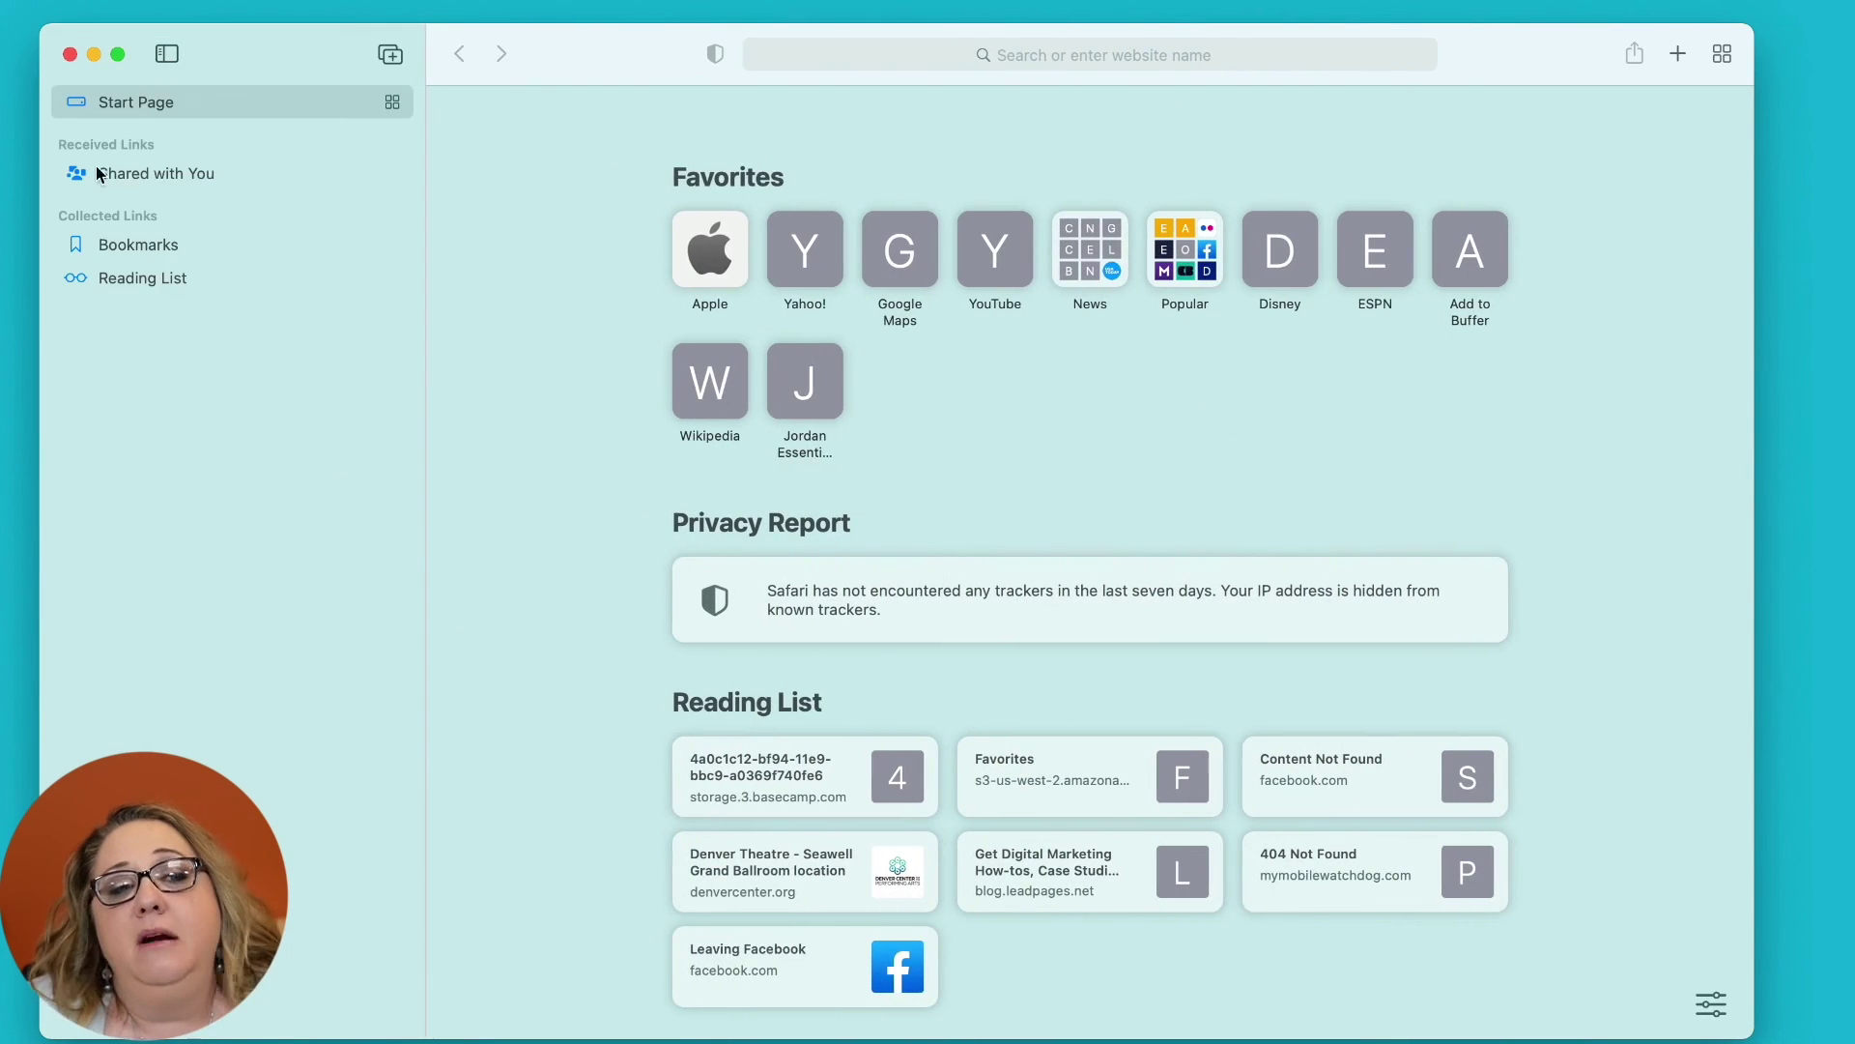